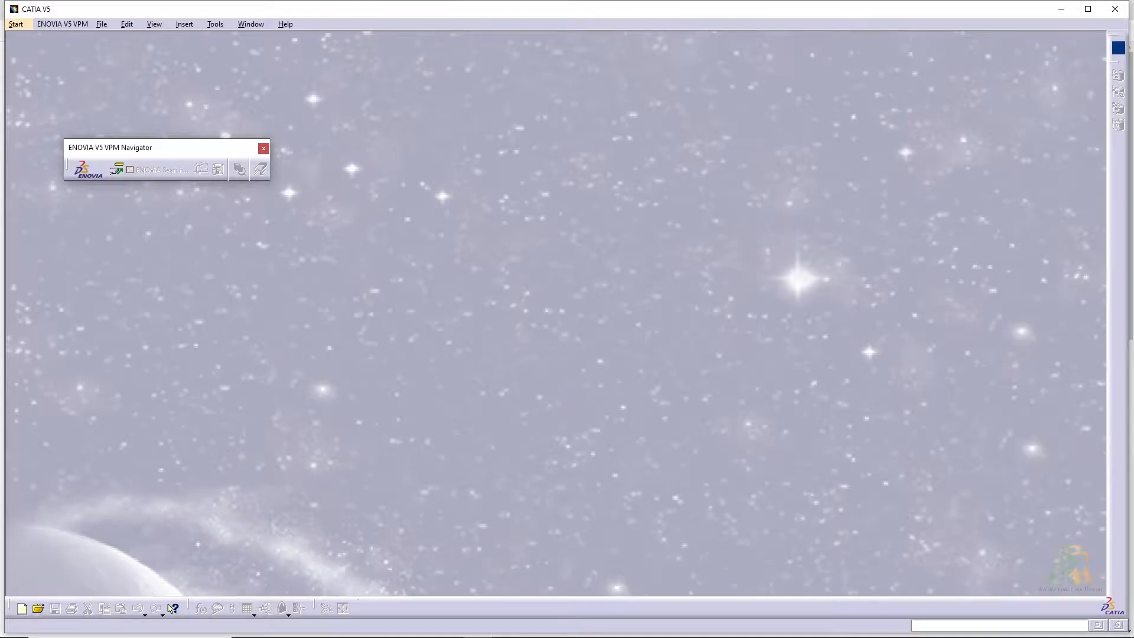
# Create a new part named Part1 for Part Design and open a sketch on the xy plane
pyautogui.click(23, 25)
pyautogui.moveTo(63, 56)
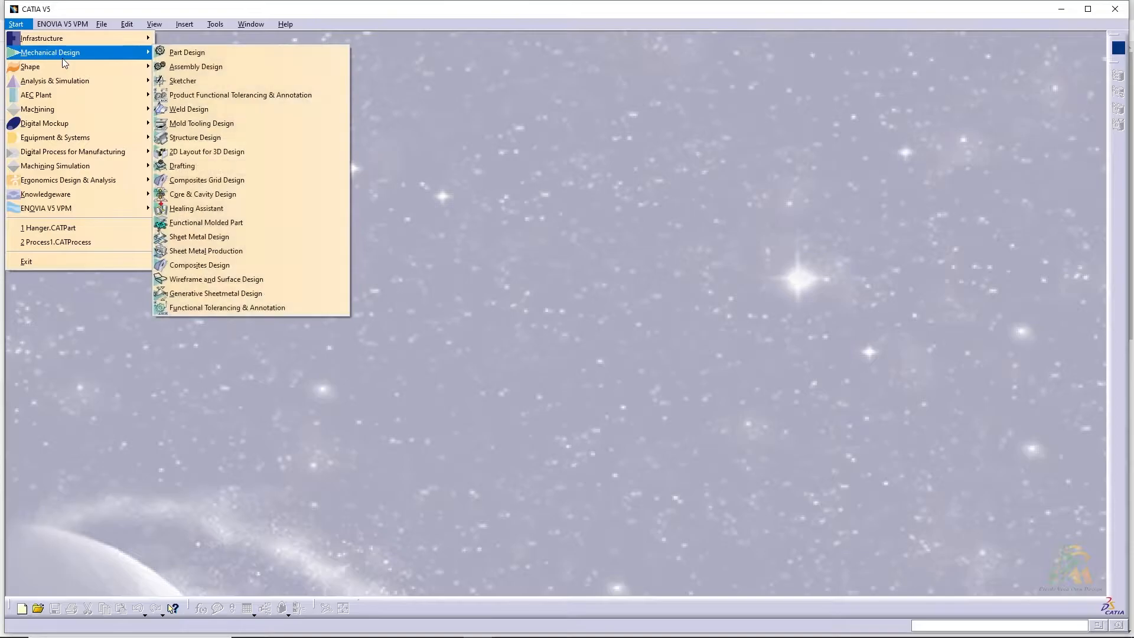
pyautogui.click(175, 57)
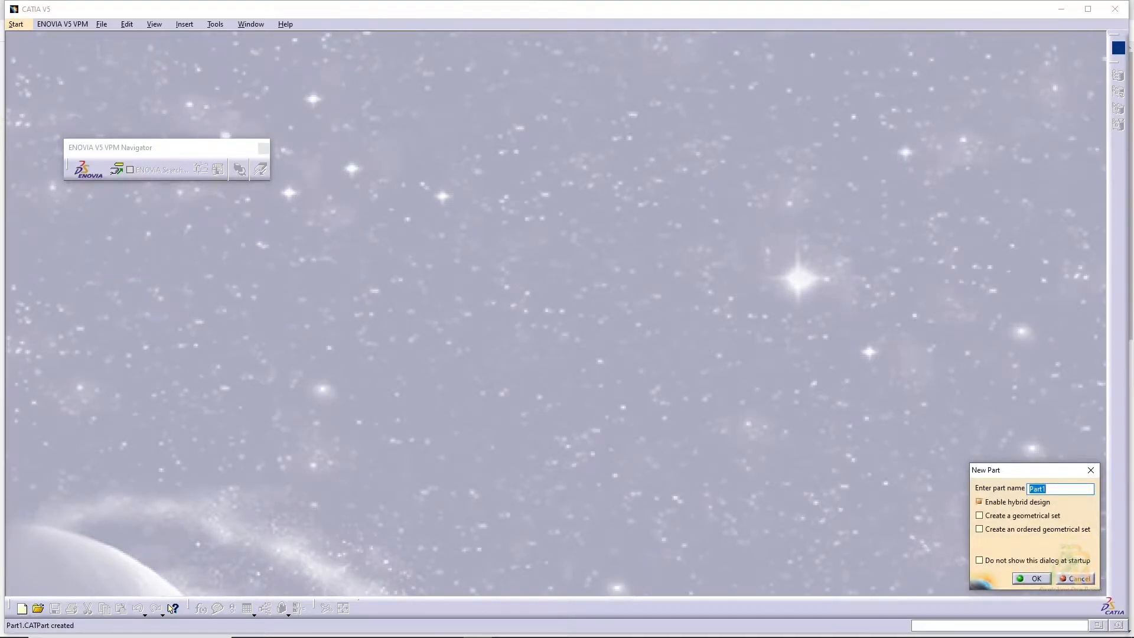
pyautogui.click(1036, 579)
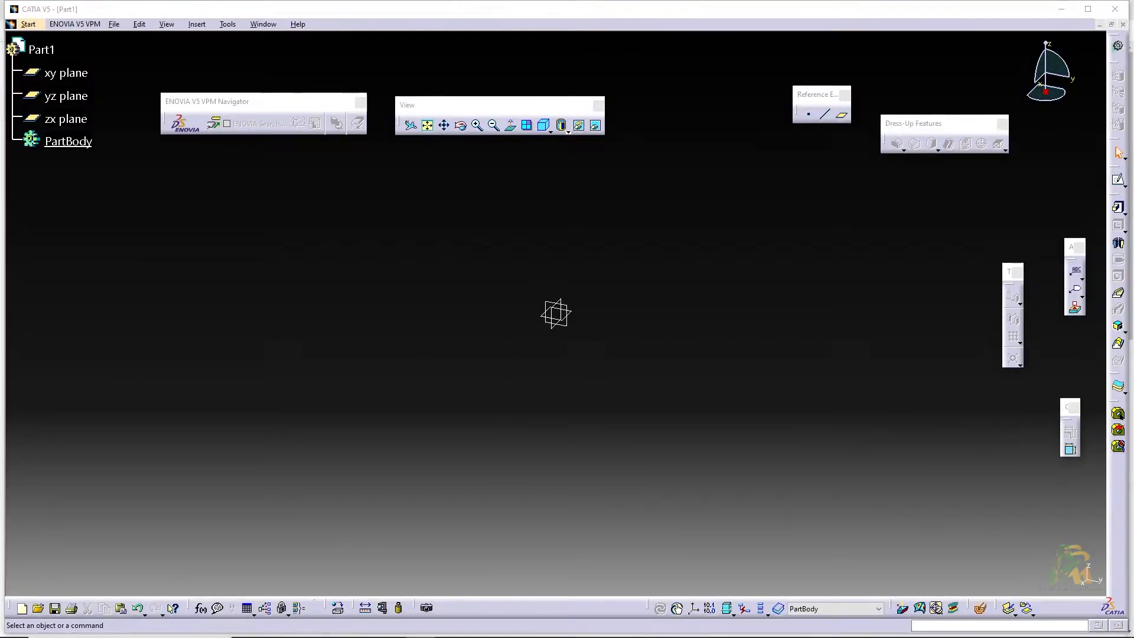
pyautogui.click(572, 313)
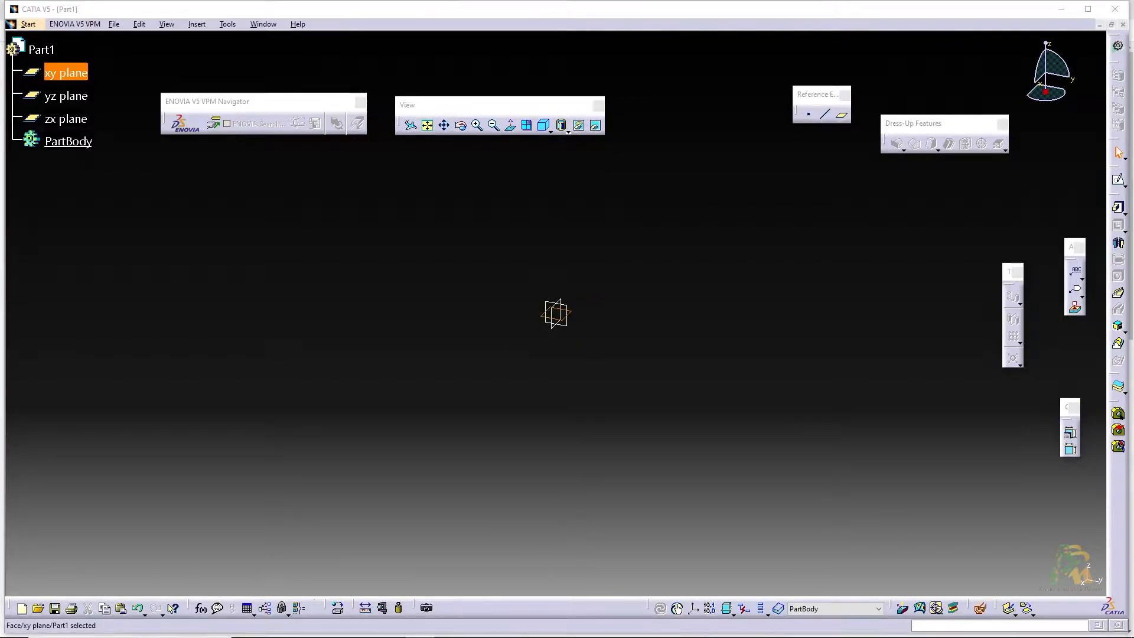
pyautogui.click(1119, 180)
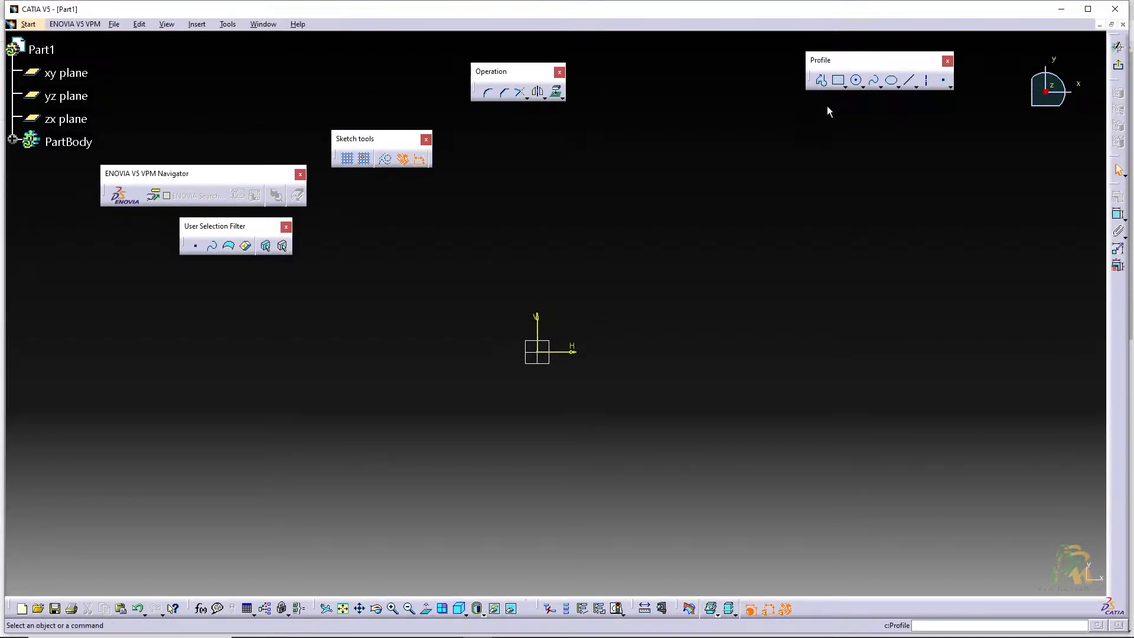
# Draw a construction axis about 136 mm long downward from the sketch origin
pyautogui.click(927, 80)
pyautogui.moveTo(561, 434); pyautogui.dragTo(658, 408, button='middle')
pyautogui.click(636, 328)
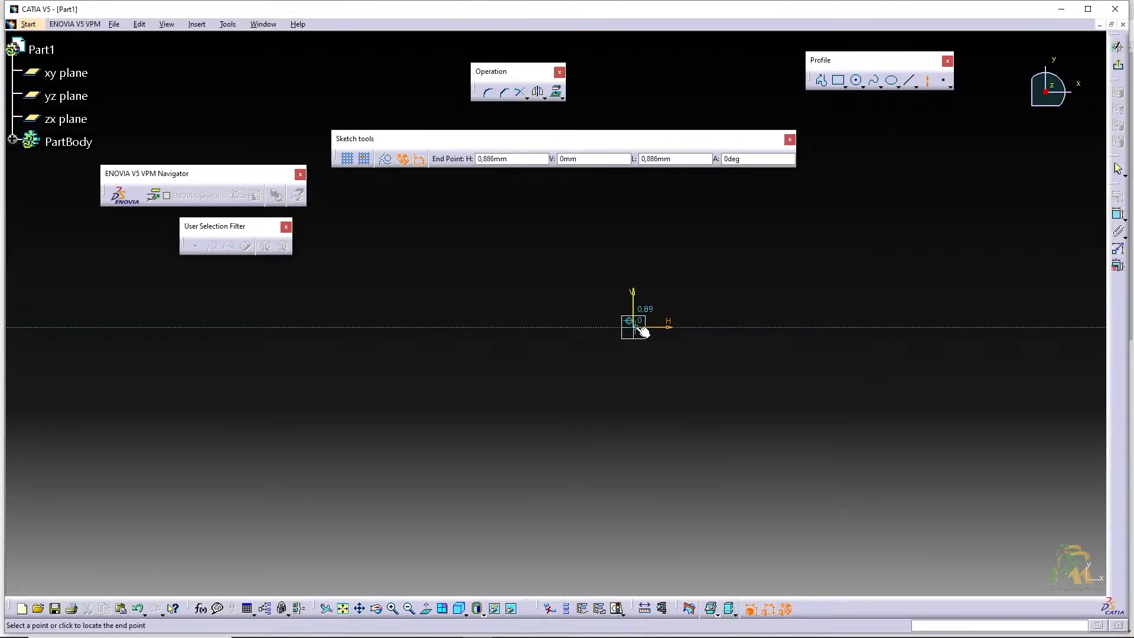
pyautogui.moveTo(638, 488); pyautogui.dragTo(645, 366, button='middle')
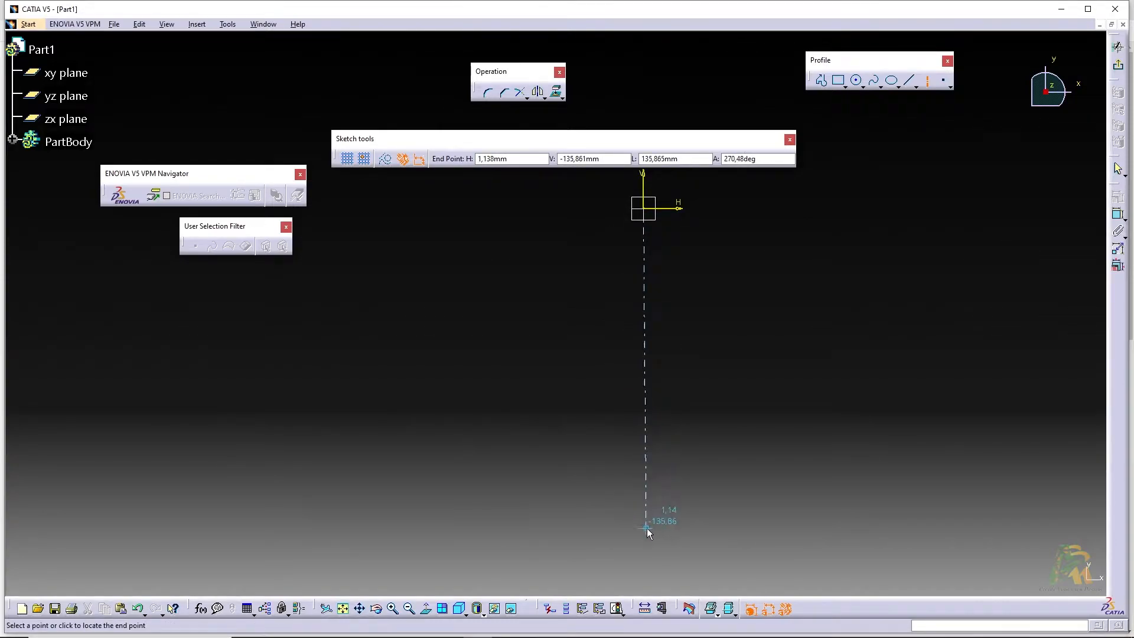
pyautogui.click(647, 528)
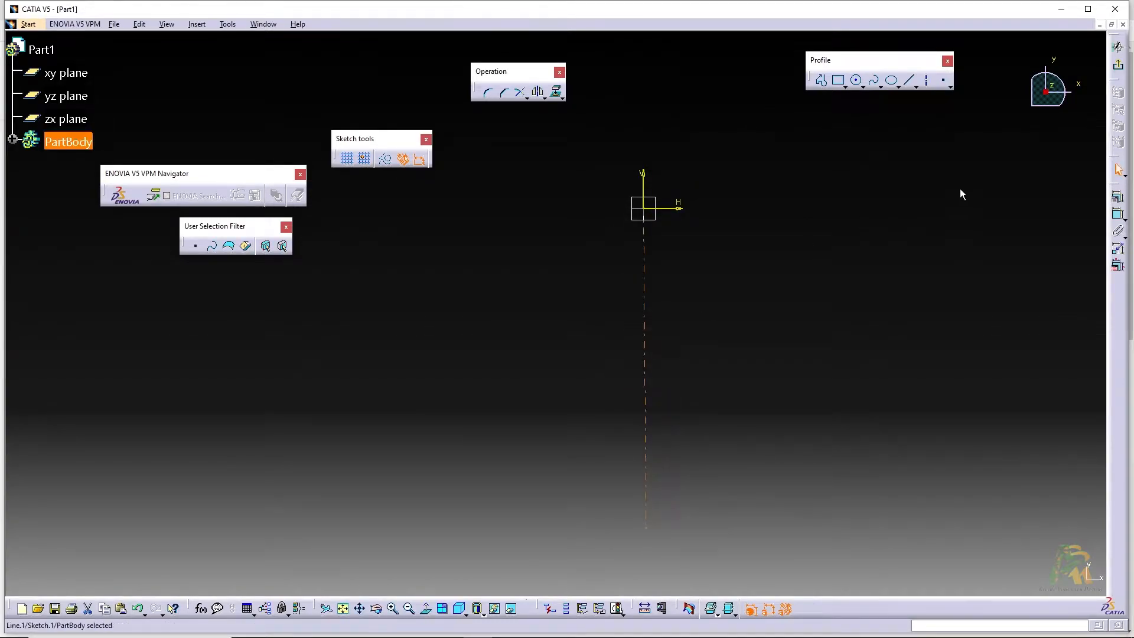
# Apply a vertical constraint to the construction axis
pyautogui.click(1116, 197)
pyautogui.click(1055, 546)
pyautogui.click(1036, 581)
pyautogui.moveTo(896, 337); pyautogui.dragTo(891, 370, button='middle')
# Draw the upper profile leftward from the origin: horizontal about 12 mm, slope, vertical about 39 mm, slope about 32 mm, and a short horizontal line
pyautogui.click(822, 79)
pyautogui.moveTo(669, 282); pyautogui.dragTo(750, 273, button='middle')
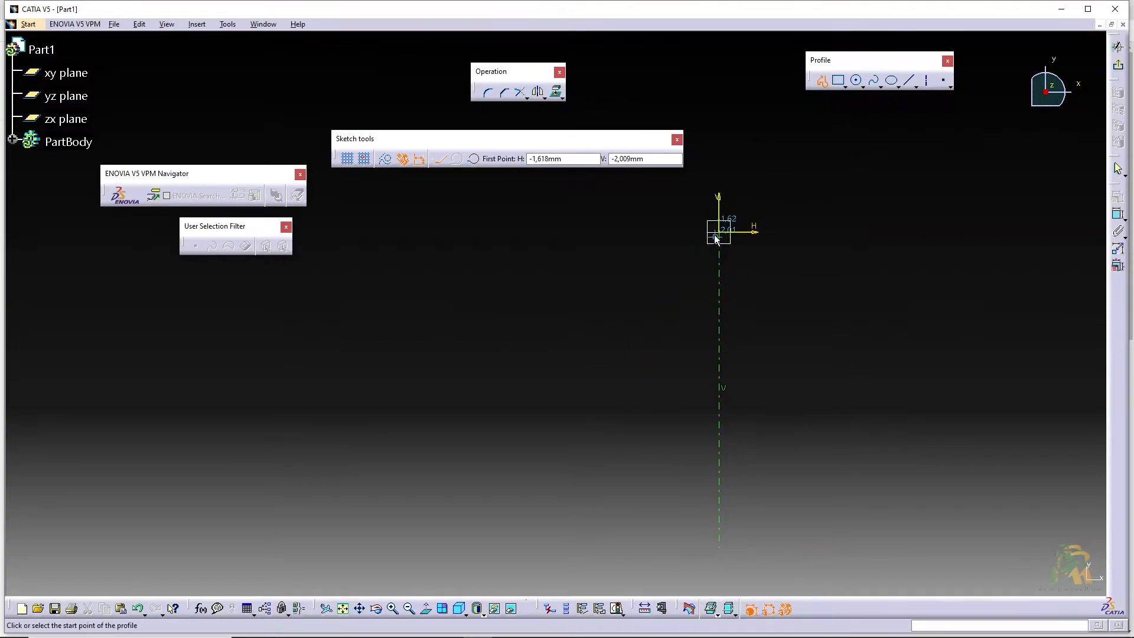
pyautogui.click(719, 232)
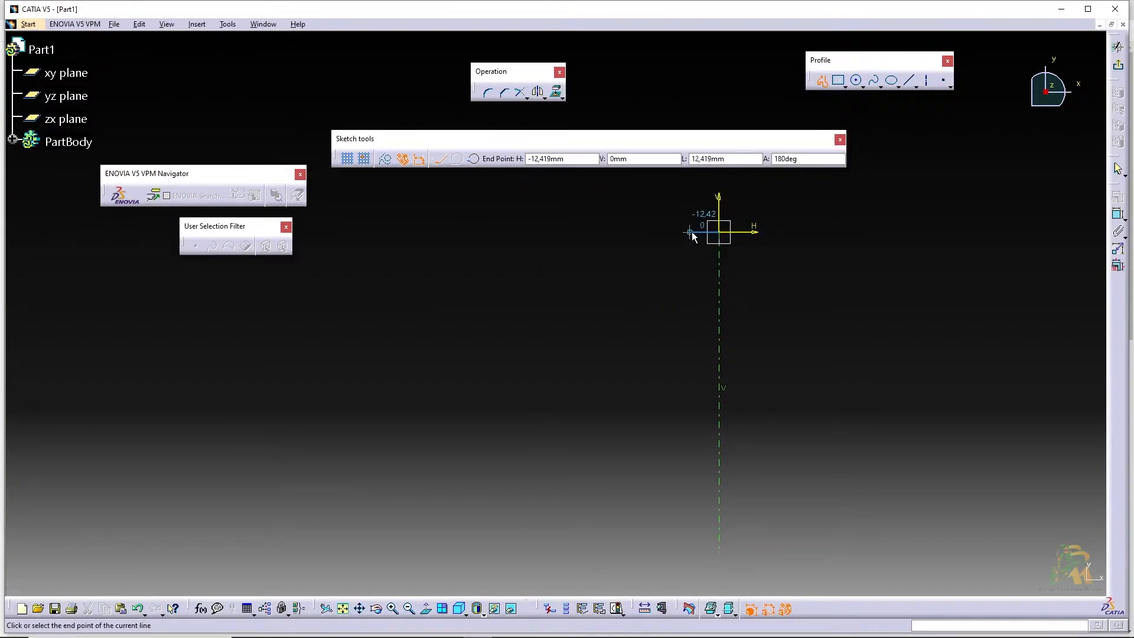
pyautogui.click(690, 232)
pyautogui.click(657, 276)
pyautogui.moveTo(658, 309); pyautogui.dragTo(651, 268, button='middle')
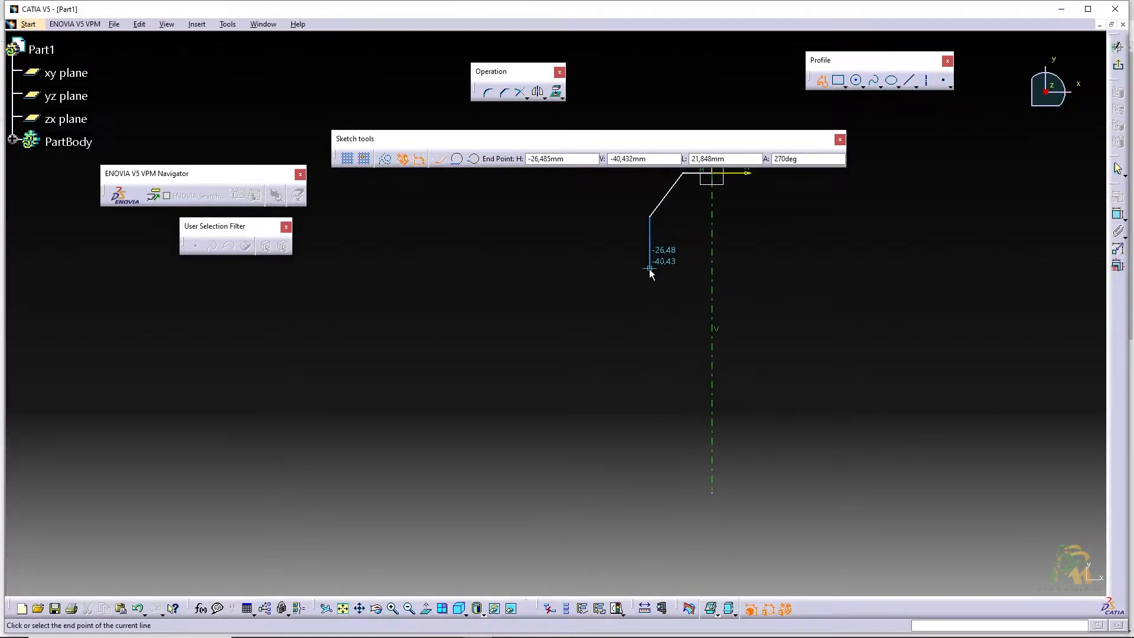
pyautogui.click(650, 308)
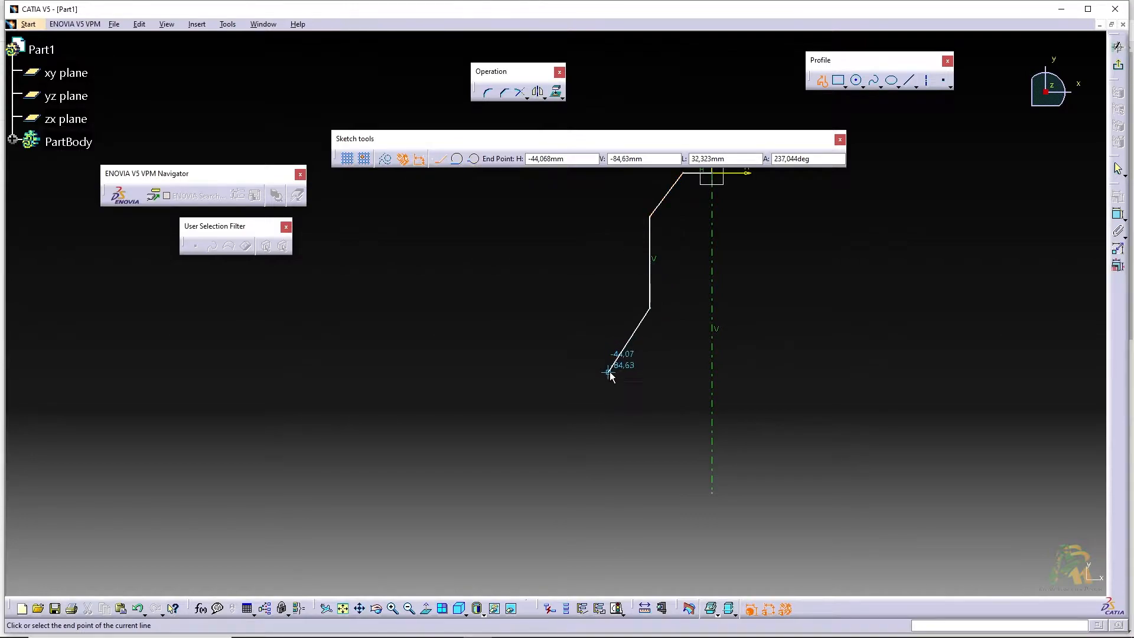
pyautogui.click(609, 373)
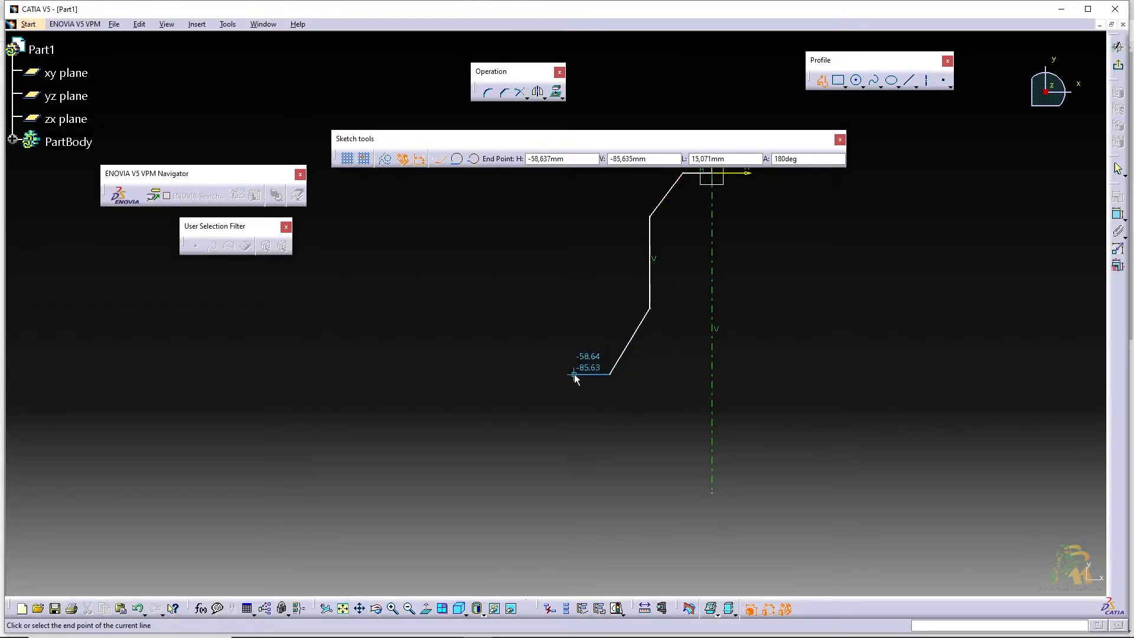
pyautogui.click(572, 374)
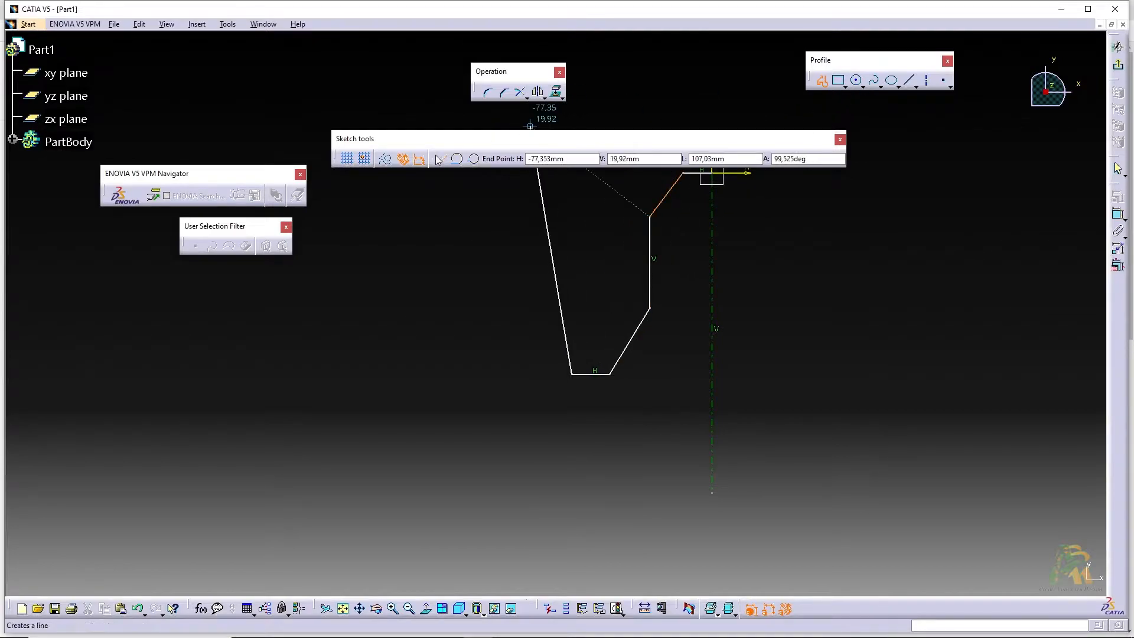
# Continue the profile with a tangent arc of about 23 mm radius and a vertical line about 34 mm downward
pyautogui.click(457, 159)
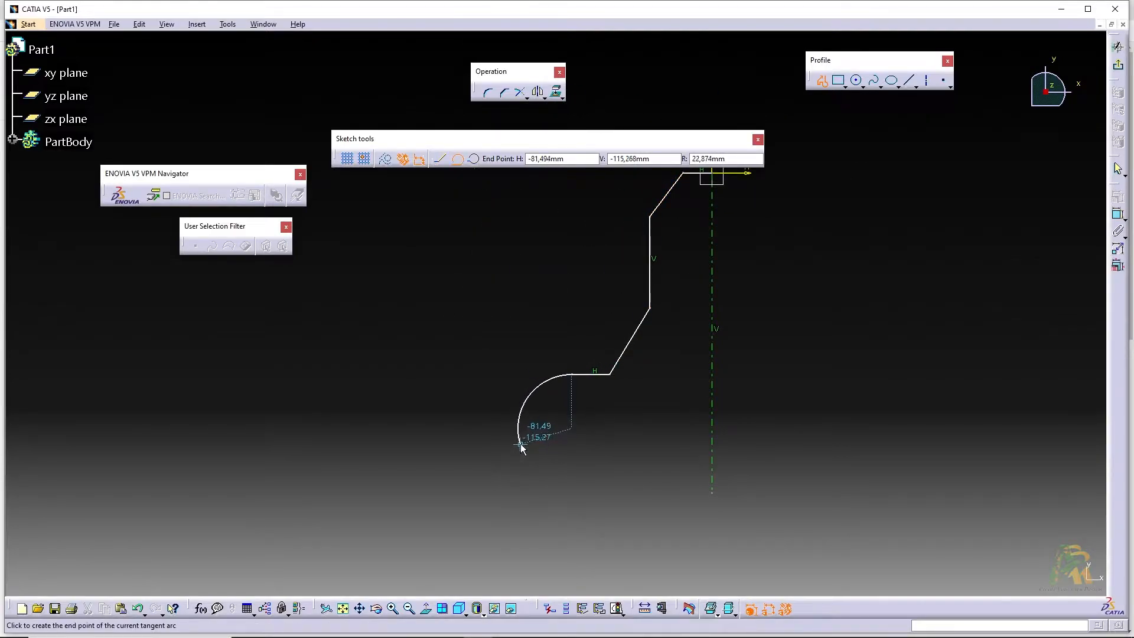
pyautogui.click(519, 444)
pyautogui.moveTo(520, 492); pyautogui.dragTo(522, 454, button='middle')
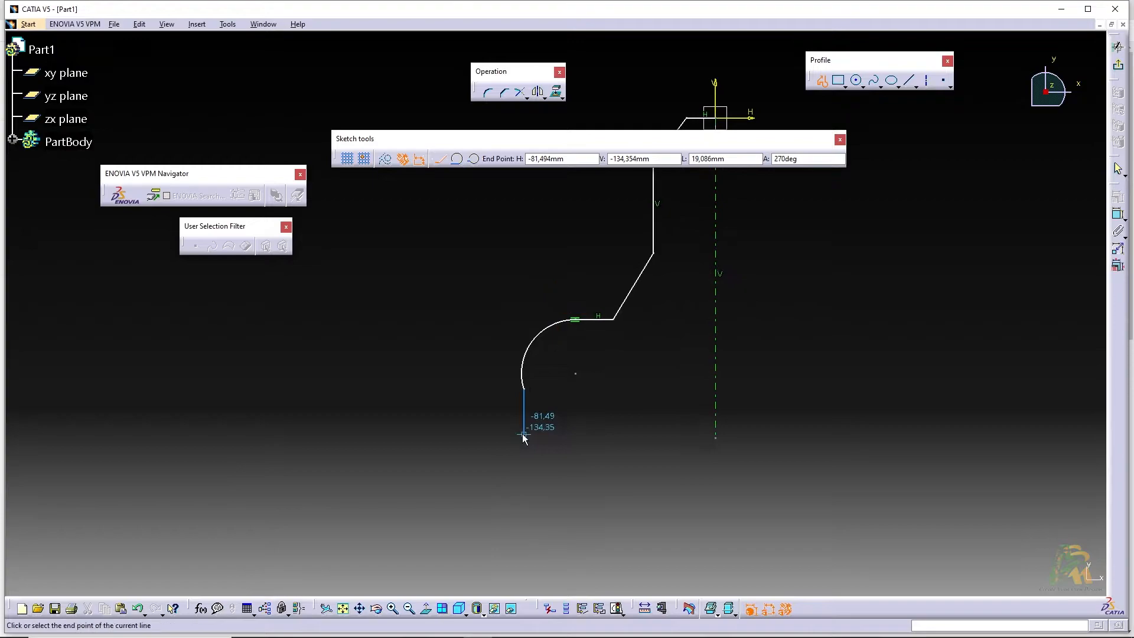
pyautogui.click(524, 469)
# Draw the outward step at the profile's base, run the bottom line back to the axis, and close the profile at the origin
pyautogui.click(478, 469)
pyautogui.click(479, 512)
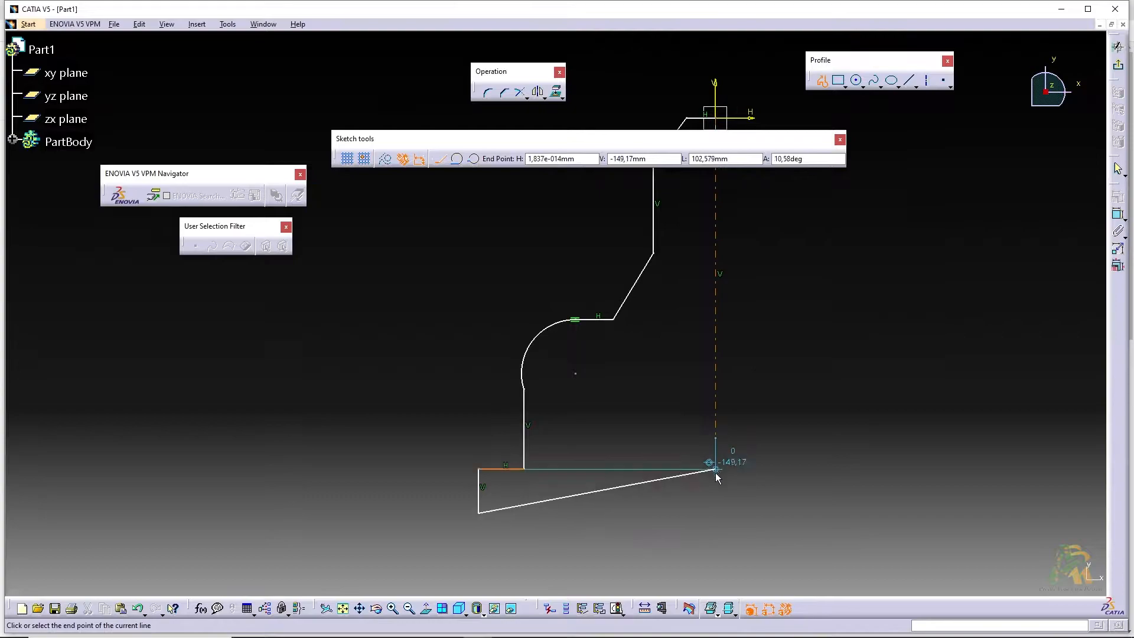
pyautogui.click(716, 511)
pyautogui.moveTo(736, 325); pyautogui.dragTo(698, 468, button='middle')
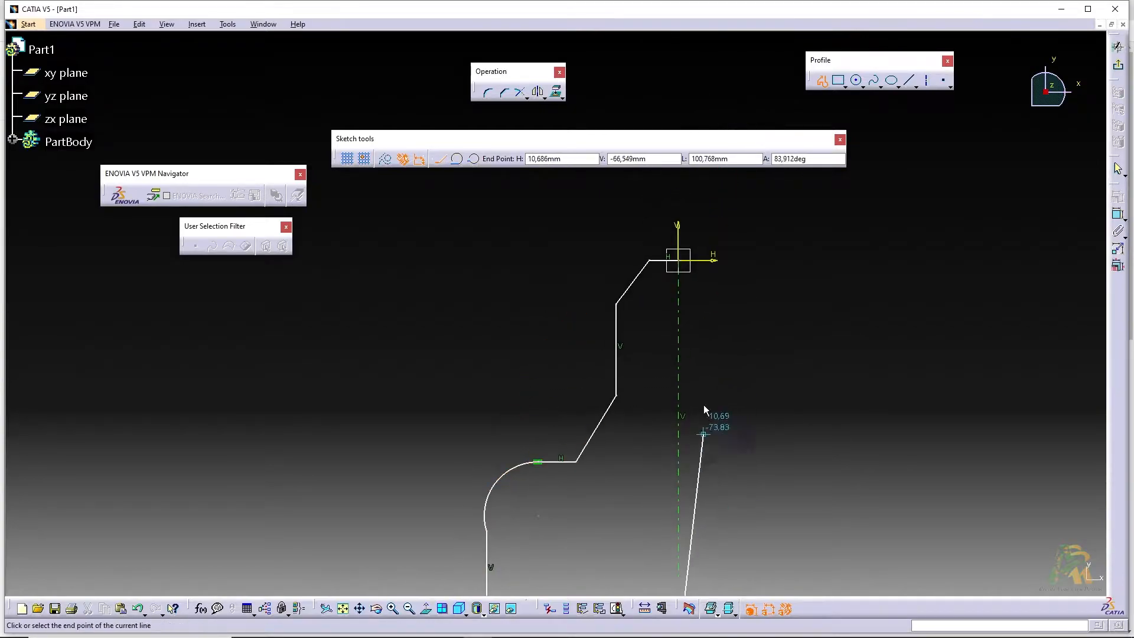
pyautogui.click(684, 263)
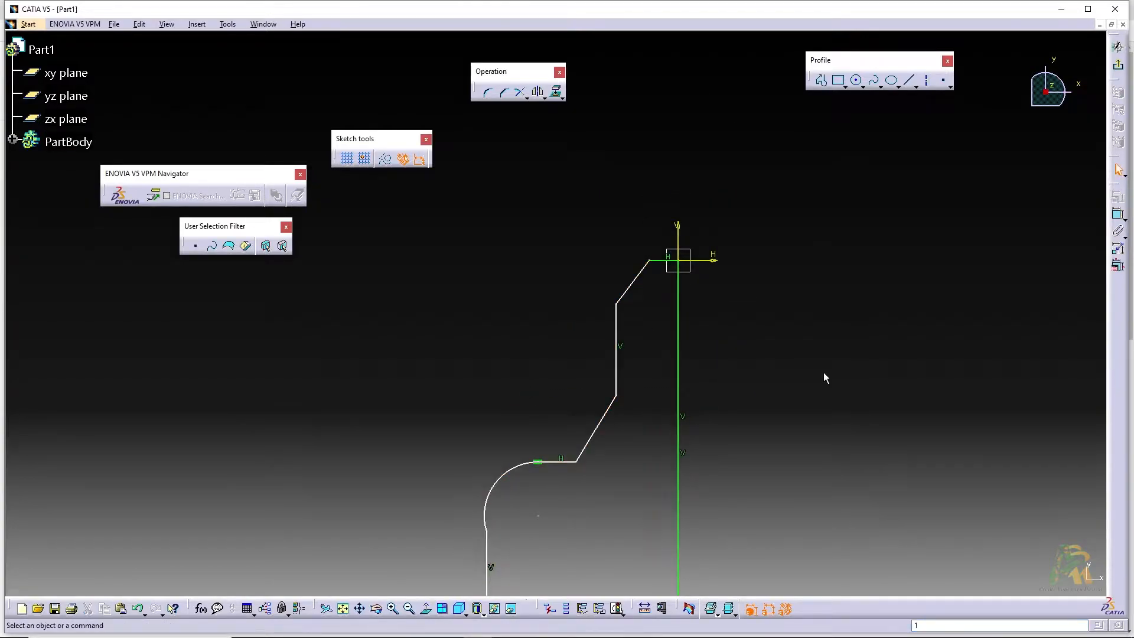
# Apply a horizontal constraint to the bottom line of the profile
pyautogui.moveTo(772, 389); pyautogui.dragTo(828, 274, button='middle')
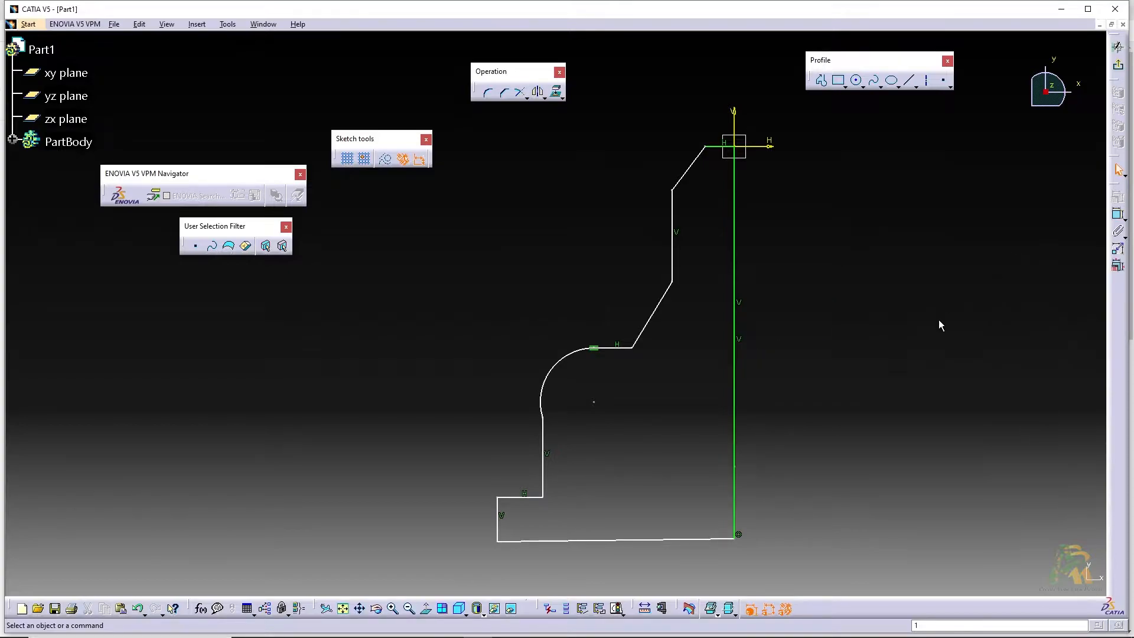
pyautogui.click(675, 538)
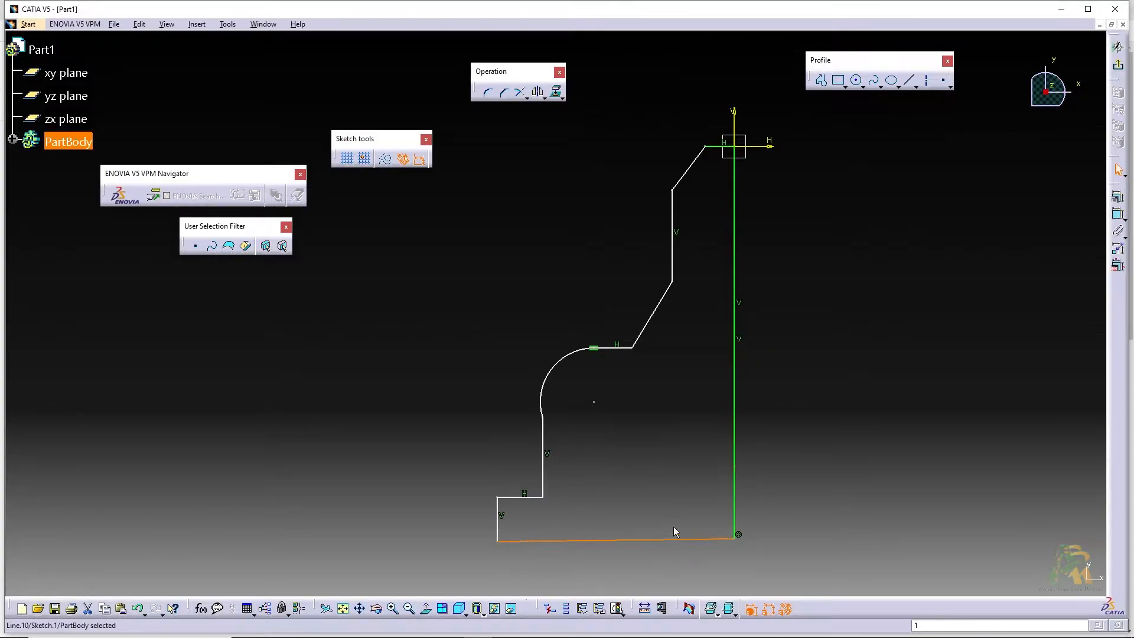
pyautogui.click(1117, 198)
pyautogui.click(1041, 532)
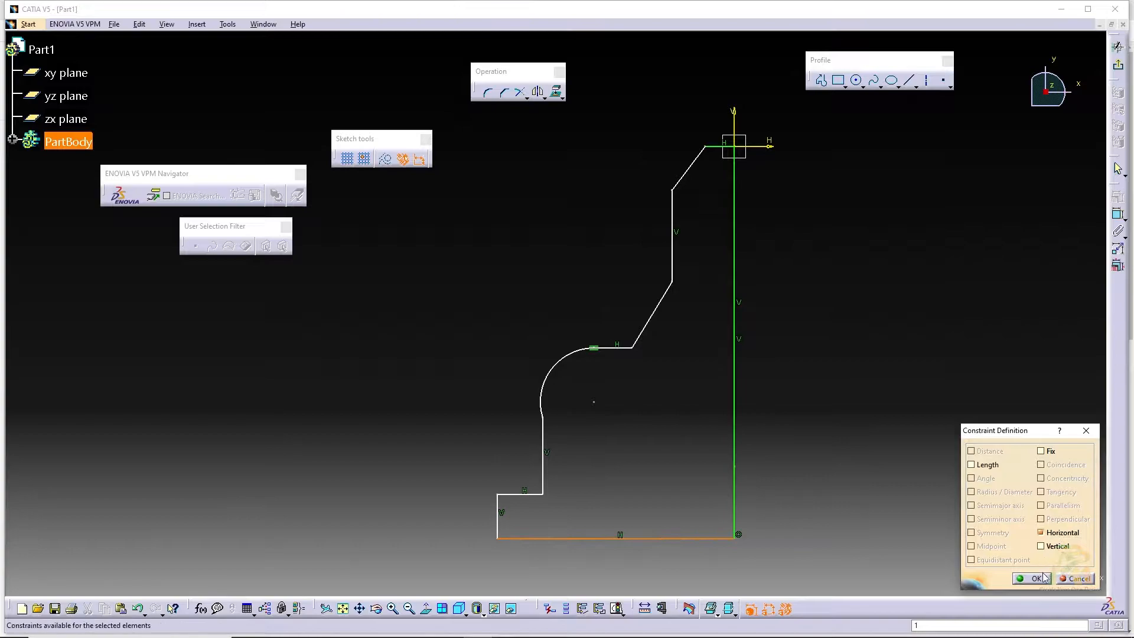
pyautogui.click(1033, 579)
# Apply a tangency constraint between the arc and the vertical line below it
pyautogui.click(542, 405)
pyautogui.keyDown('ctrl'); pyautogui.click(544, 446); pyautogui.keyUp('ctrl')
pyautogui.click(1118, 197)
pyautogui.click(1041, 492)
pyautogui.click(1034, 578)
# Dimension the profile's overall height along the axis and set it to 175 mm
pyautogui.moveTo(872, 265); pyautogui.dragTo(849, 327, button='middle')
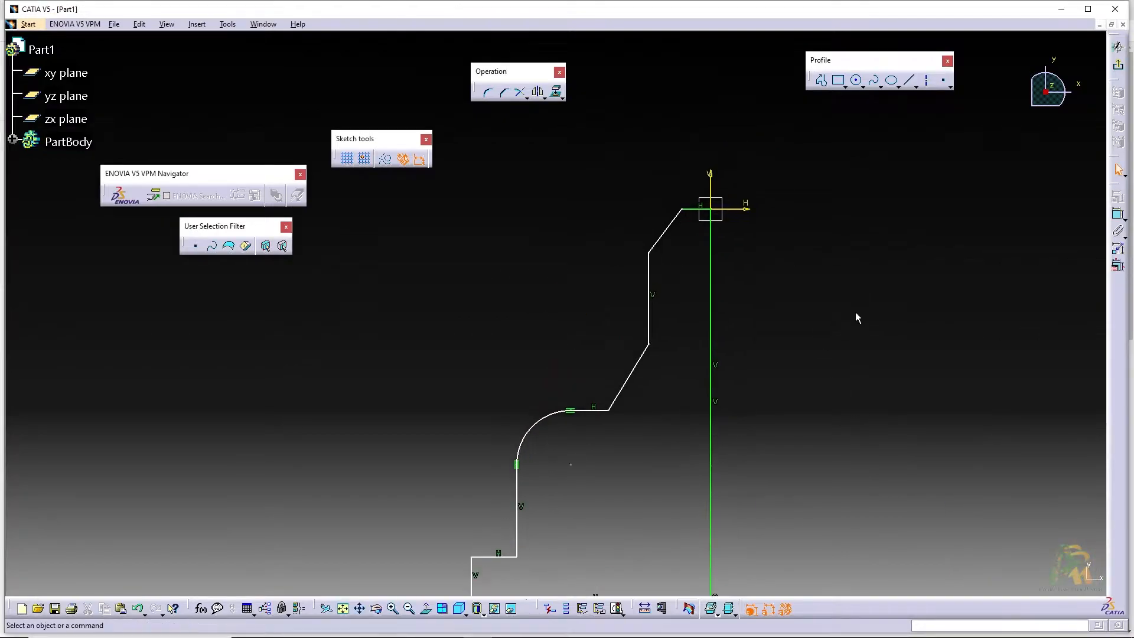
pyautogui.click(1118, 214)
pyautogui.moveTo(700, 354); pyautogui.dragTo(697, 216, button='middle')
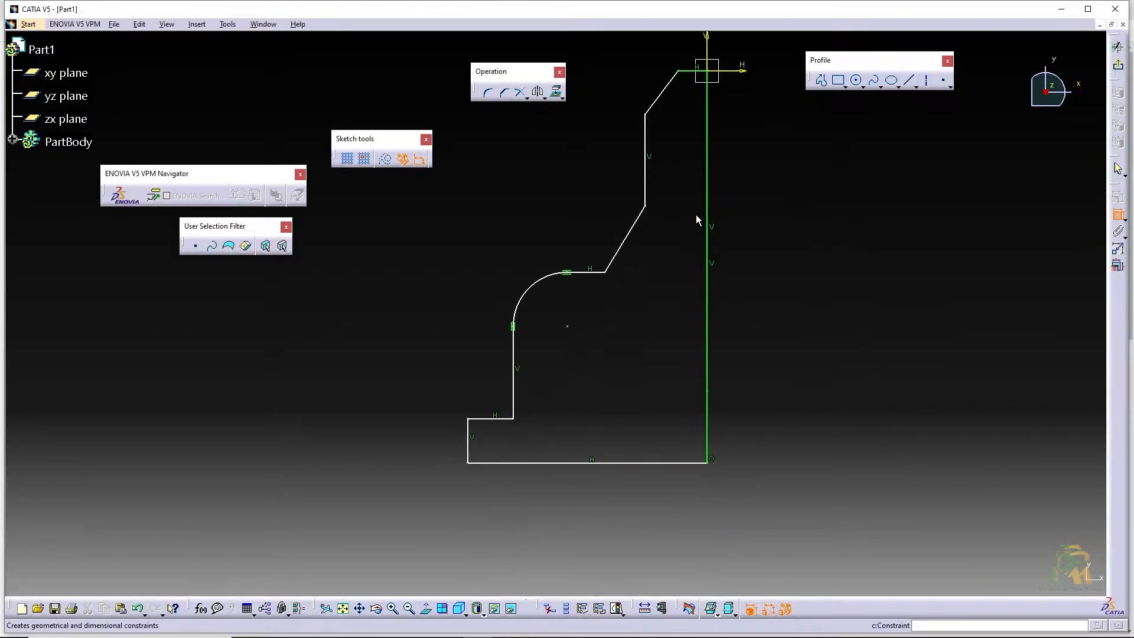
pyautogui.click(707, 215)
pyautogui.click(821, 222)
pyautogui.doubleClick(816, 222)
pyautogui.write('1')
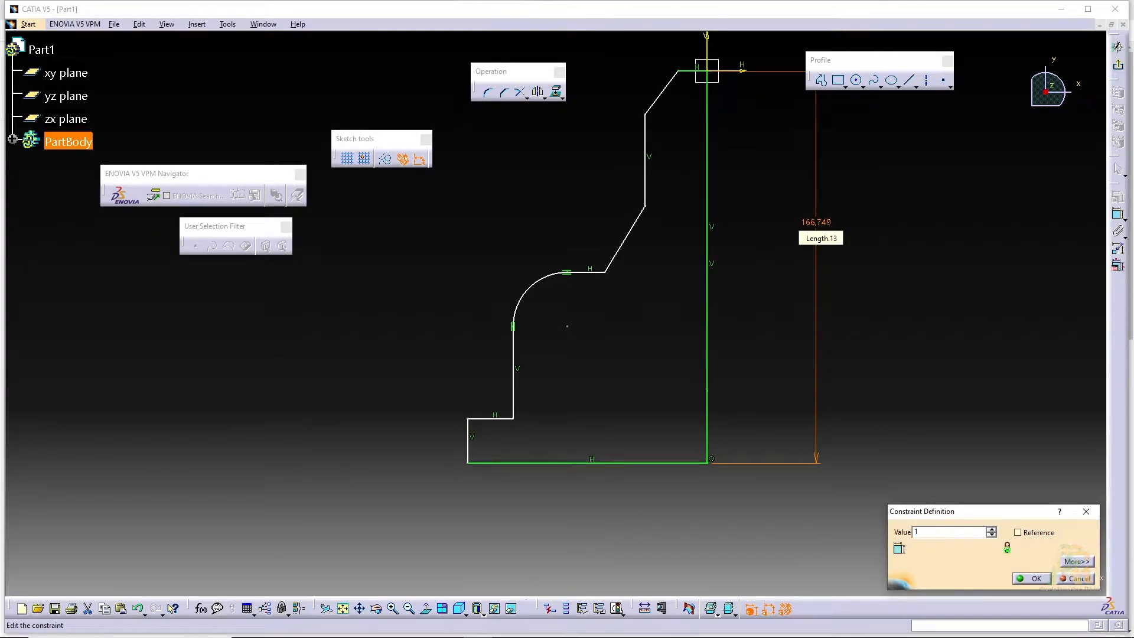
pyautogui.write('75')
pyautogui.press('Return')
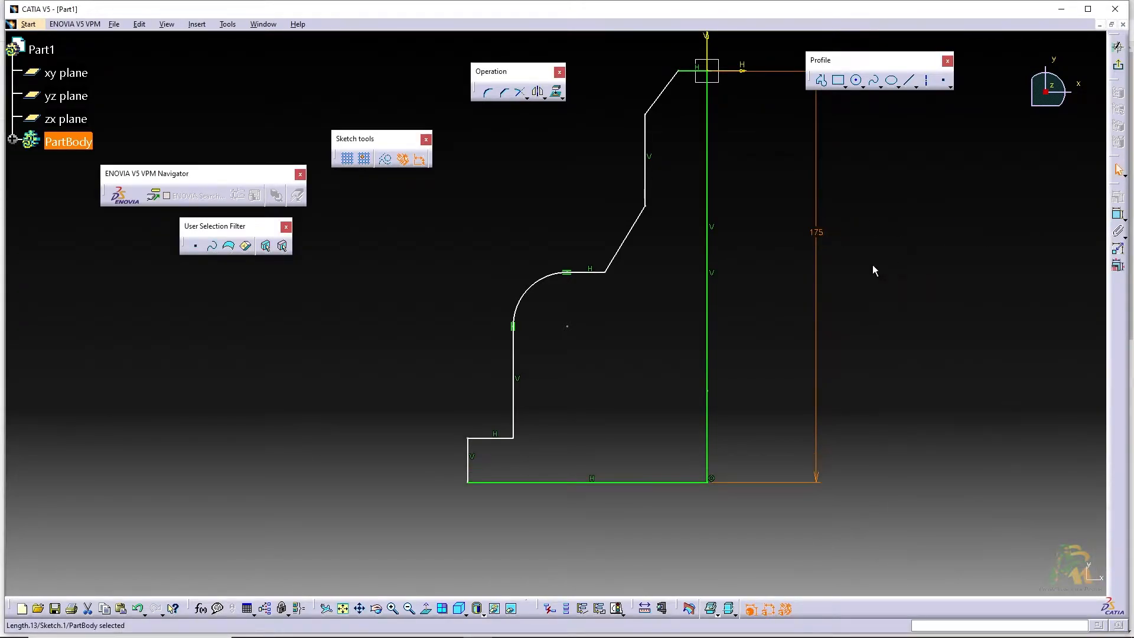
pyautogui.moveTo(823, 241); pyautogui.dragTo(805, 281, button='middle')
pyautogui.click(1093, 151)
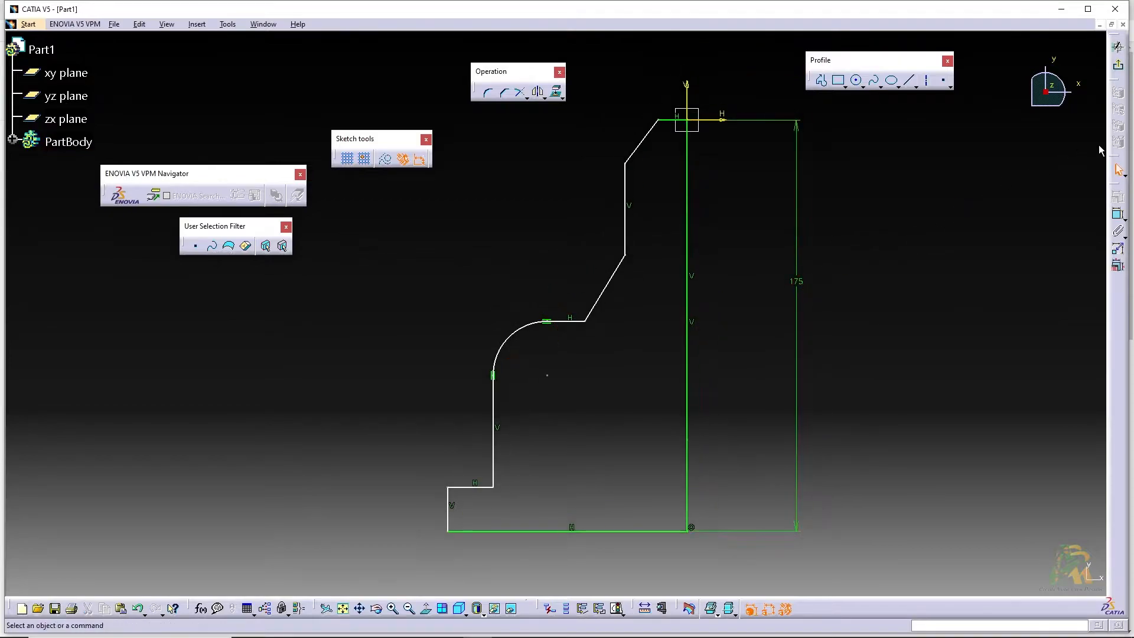
# Dimension the short horizontal edge at the top of the profile and set it to 12 mm
pyautogui.click(1119, 214)
pyautogui.click(669, 119)
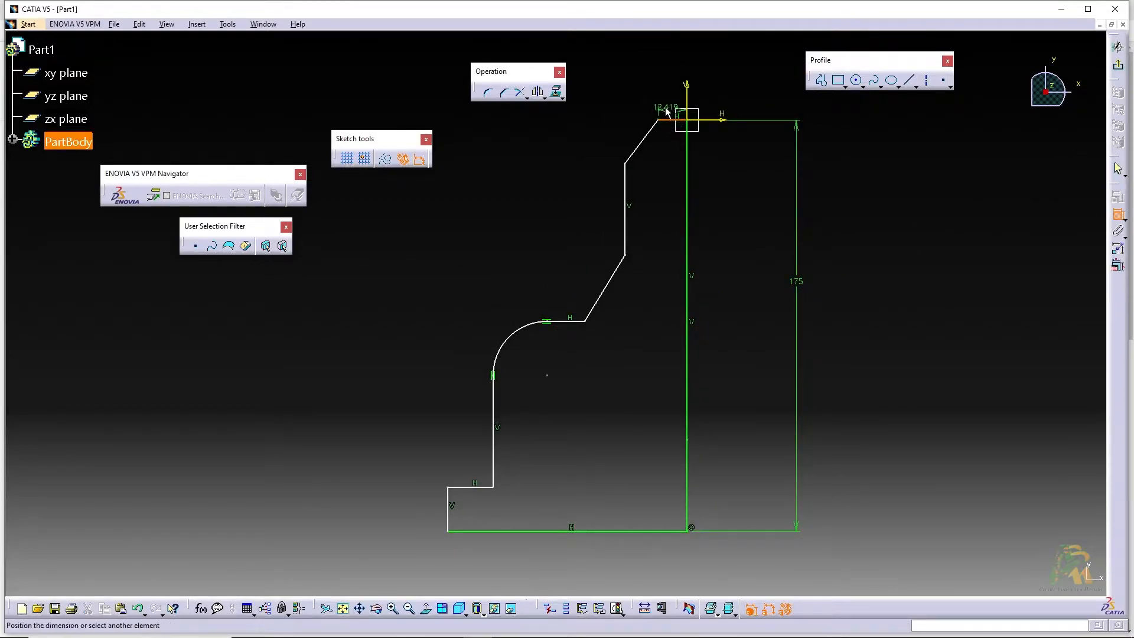
pyautogui.click(669, 90)
pyautogui.doubleClick(668, 89)
pyautogui.write('12')
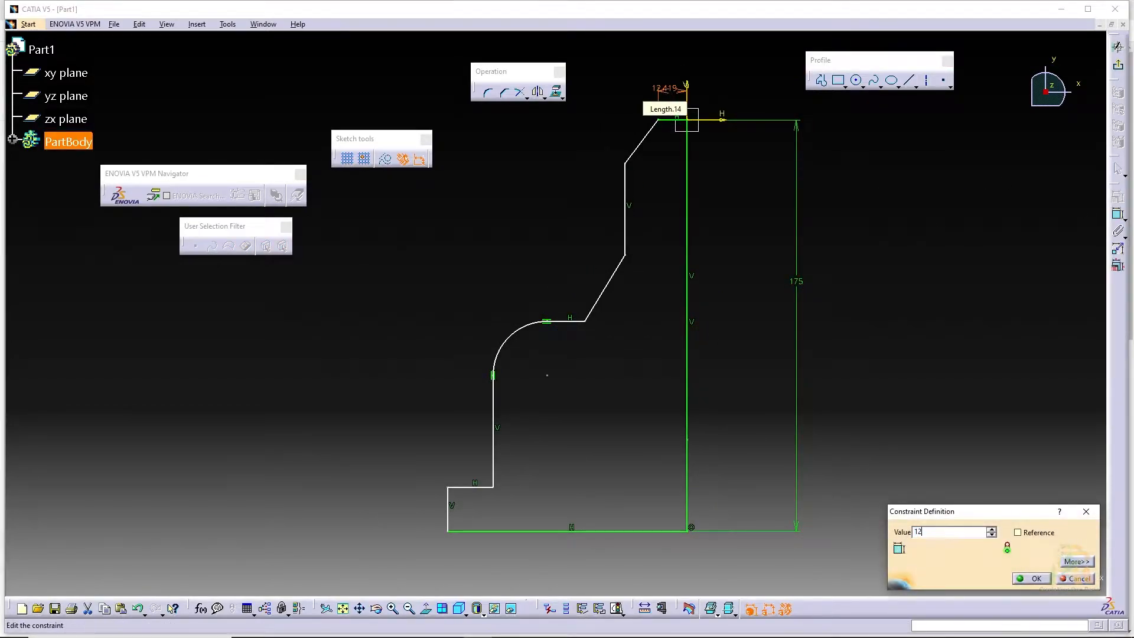
pyautogui.press('Return')
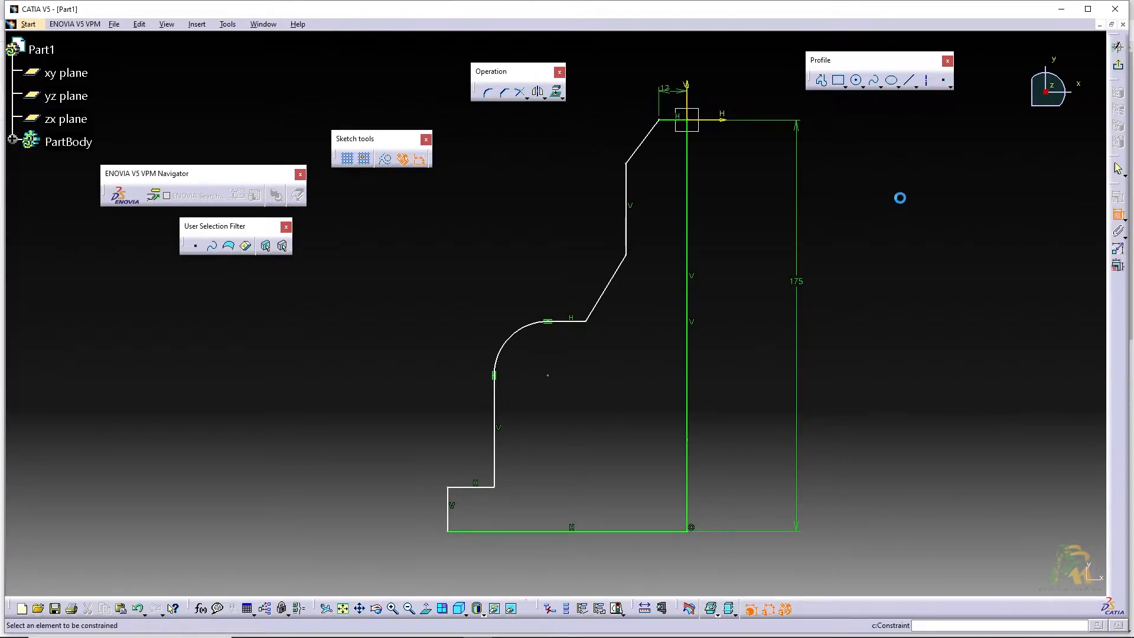
# Dimension the upper vertical edge of the profile and set its length to 35 mm
pyautogui.click(627, 184)
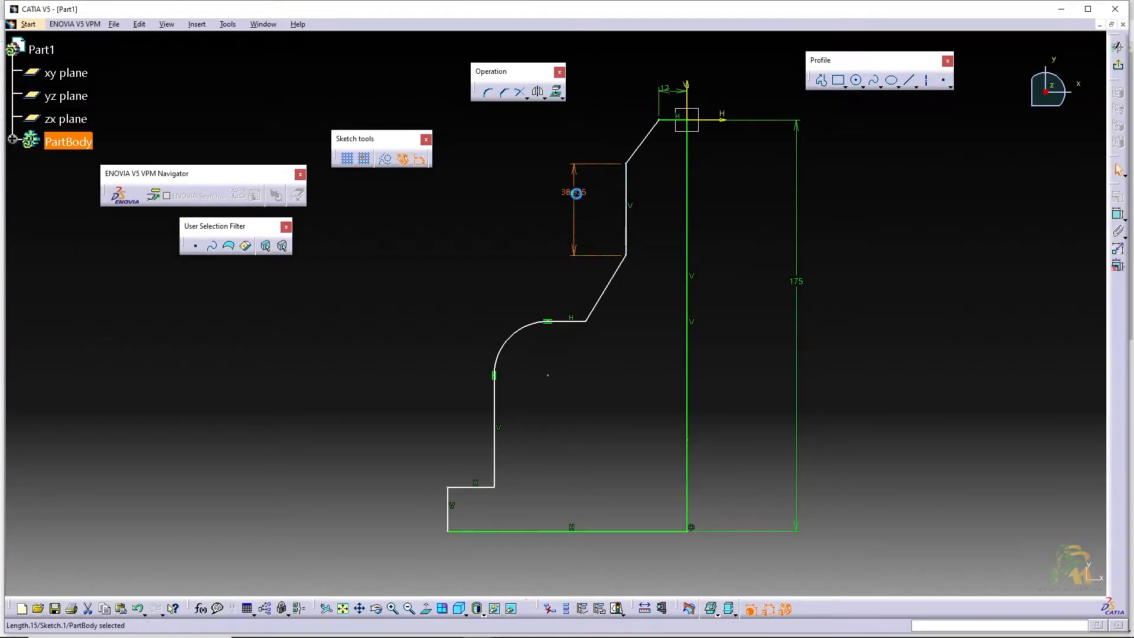
pyautogui.click(576, 194)
pyautogui.doubleClick(576, 194)
pyautogui.write('3')
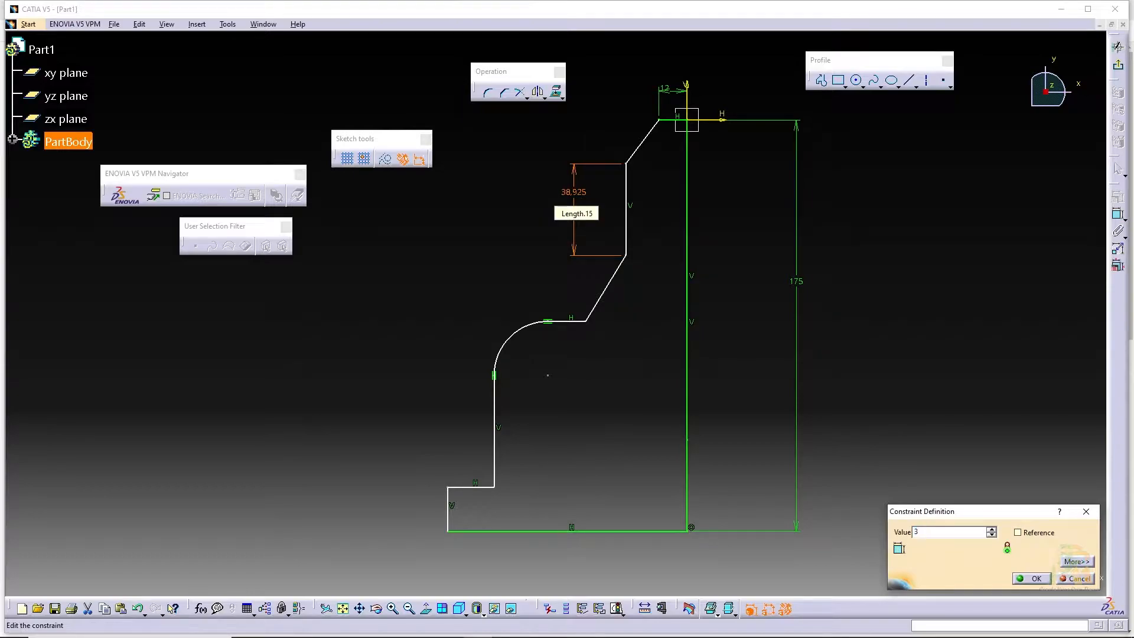
pyautogui.press('Return')
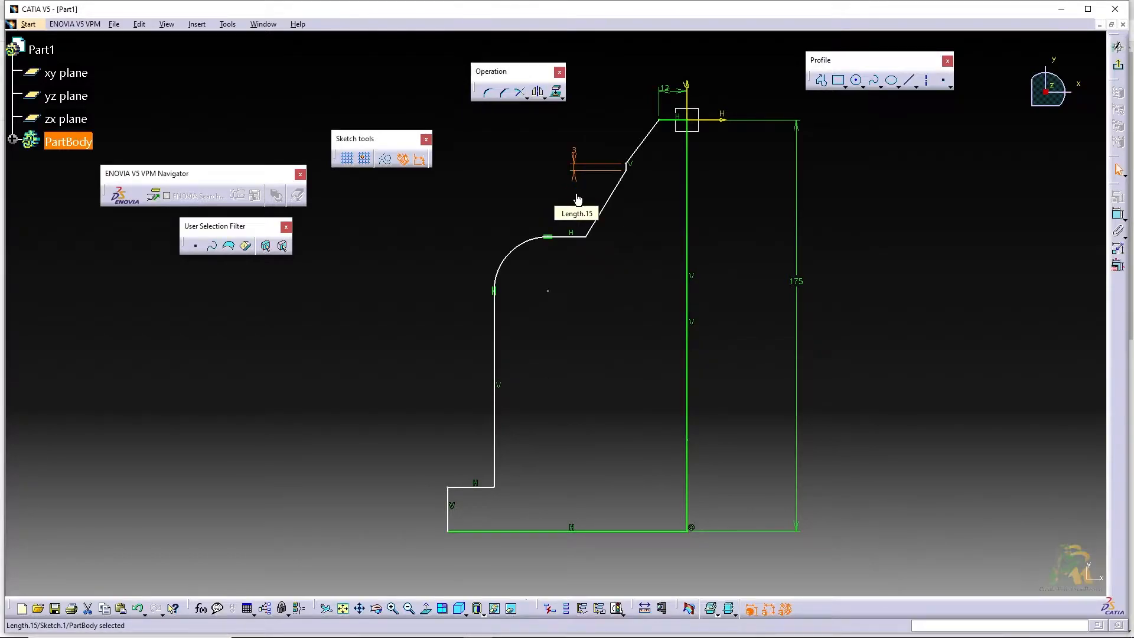
pyautogui.doubleClick(573, 155)
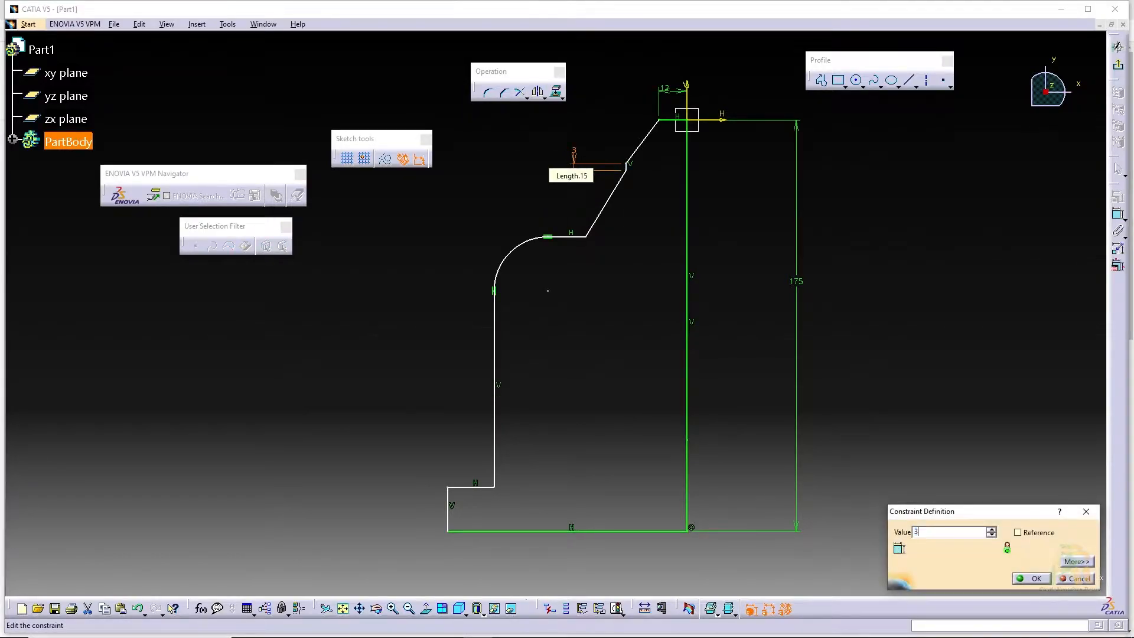
pyautogui.write('5')
pyautogui.press('Return')
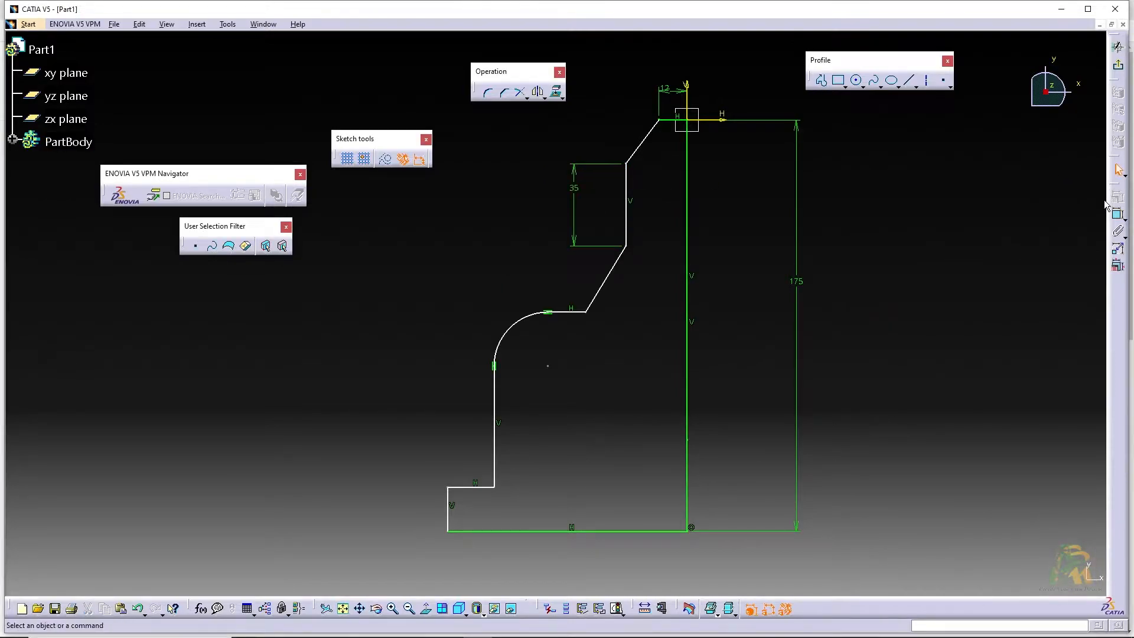
# Dimension the distance from the upper vertical edge to the vertical axis and set it to 25 mm
pyautogui.click(627, 177)
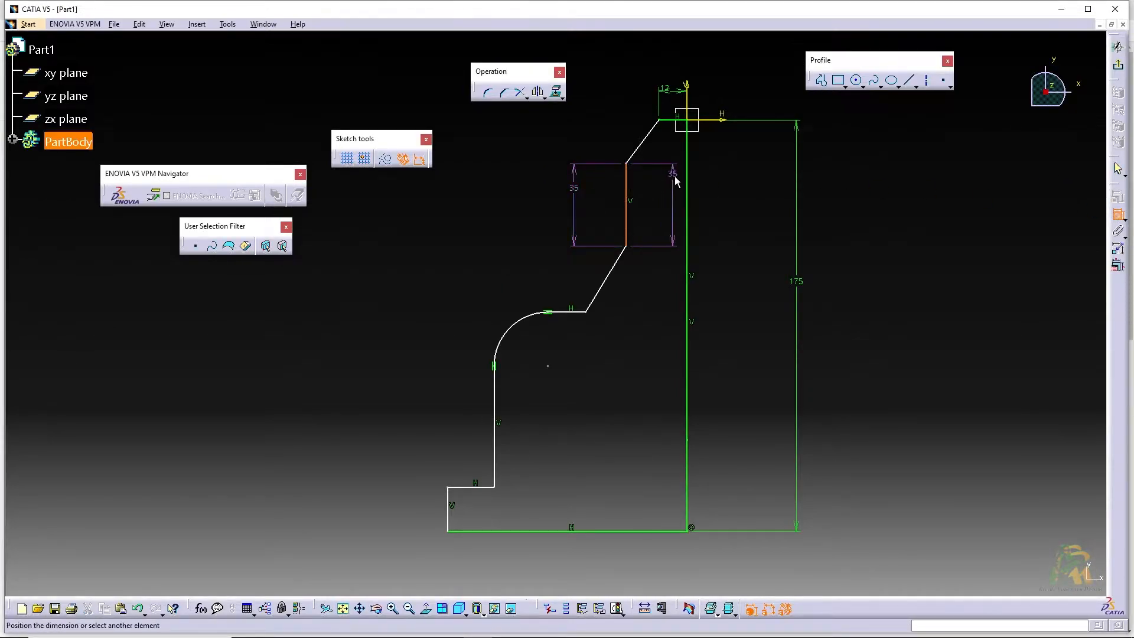
pyautogui.click(687, 179)
pyautogui.click(670, 188)
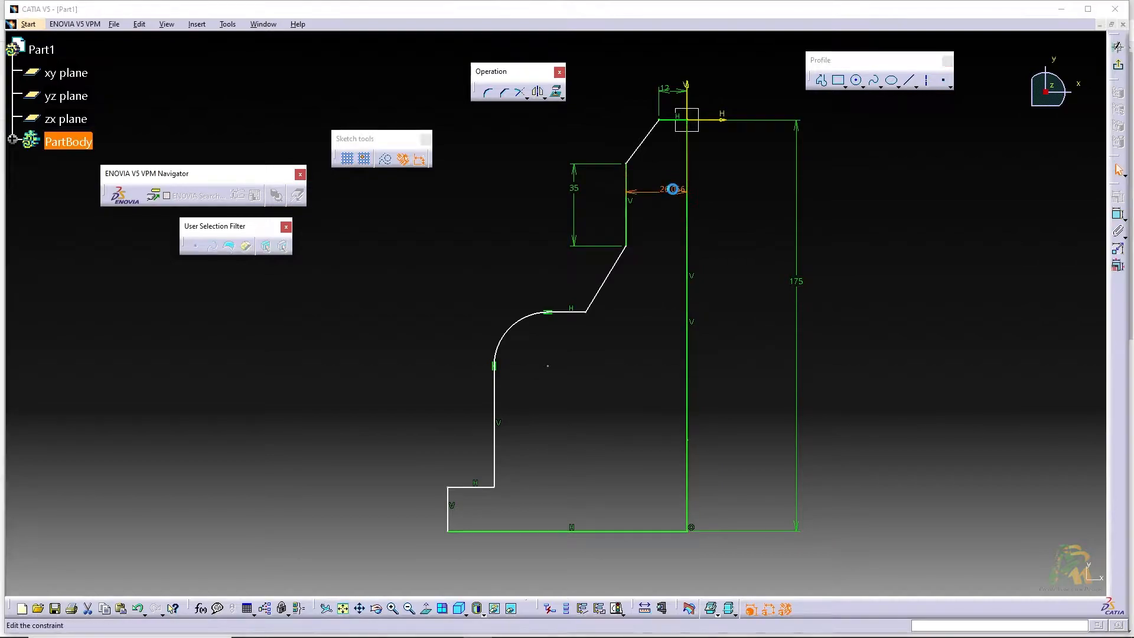
pyautogui.doubleClick(661, 186)
pyautogui.write('25')
pyautogui.press('Return')
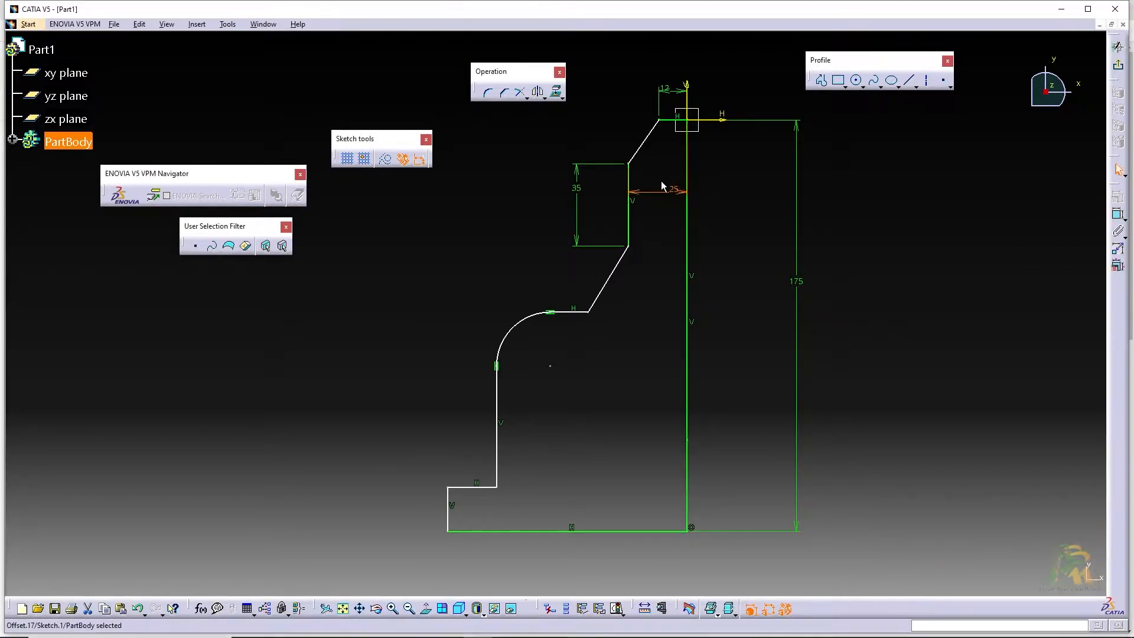
# Dimension the vertical distance from the profile's top edge to the lower end of the upper slanted edge as 18 mm
pyautogui.click(630, 166)
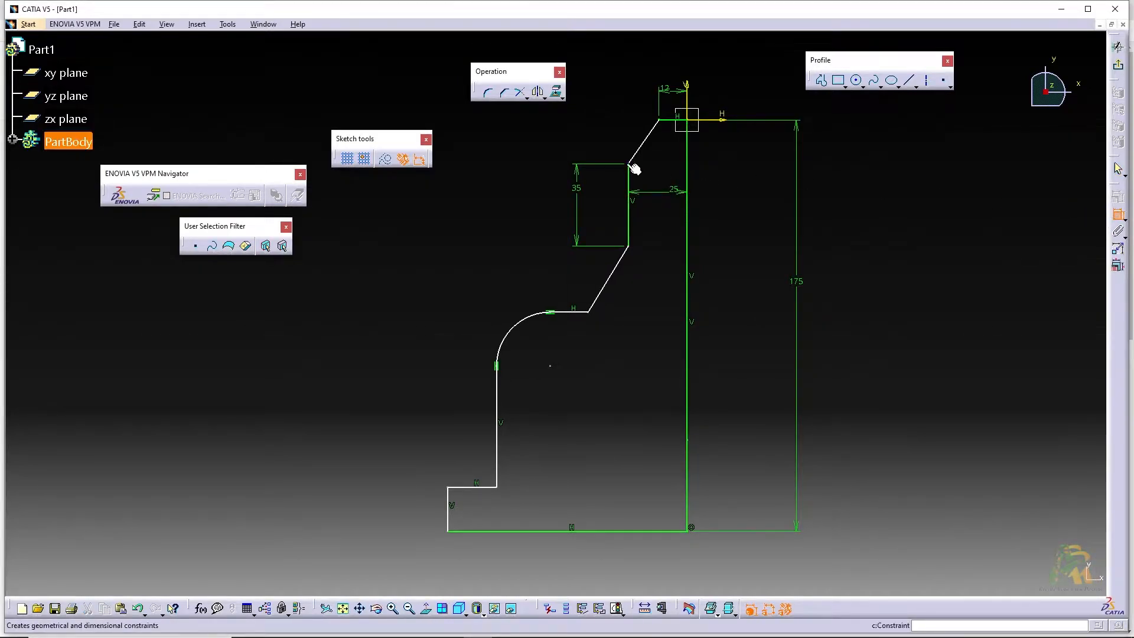
pyautogui.click(675, 120)
pyautogui.click(601, 138)
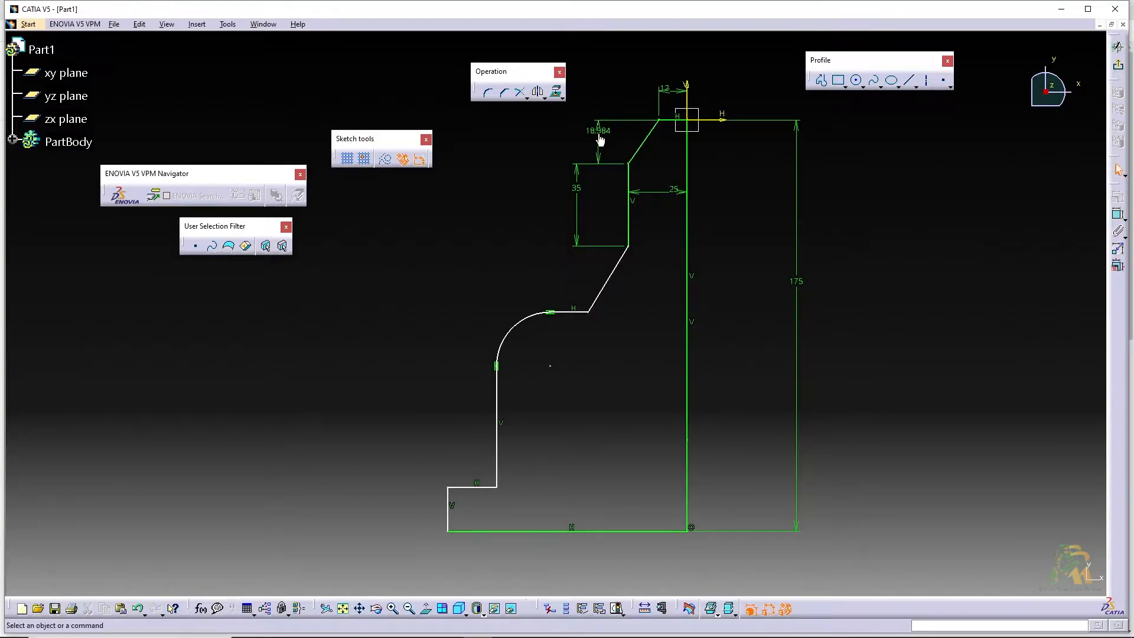
pyautogui.doubleClick(599, 131)
pyautogui.write('18')
pyautogui.press('Return')
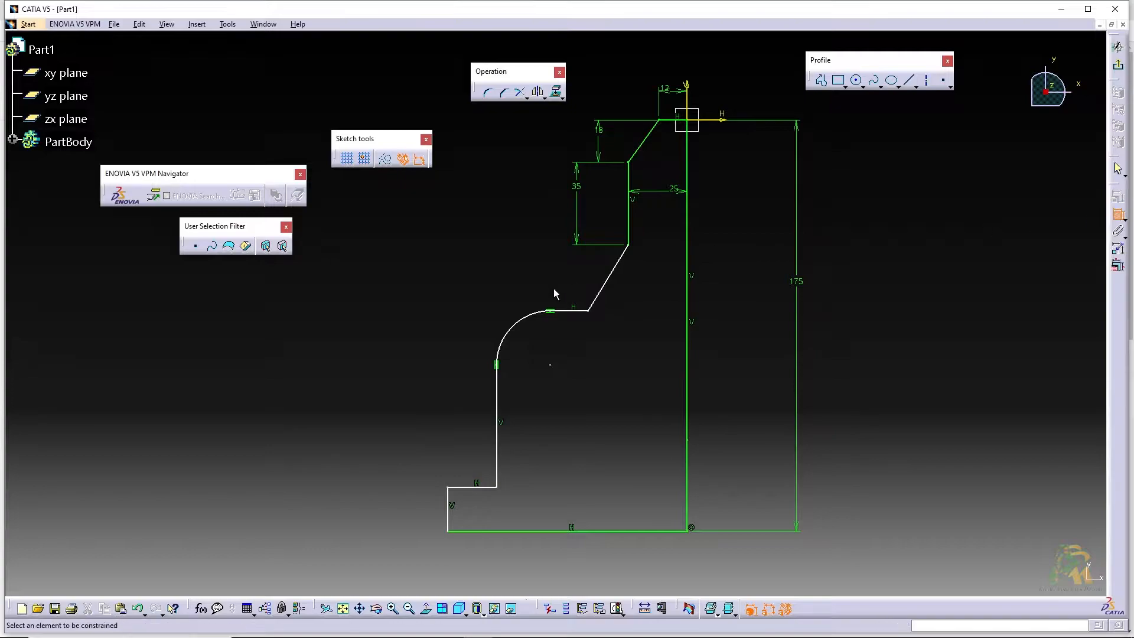
# Dimension the distance from the lower end of the lower slanted edge to the axis and set it to 45 mm
pyautogui.click(688, 303)
pyautogui.click(649, 330)
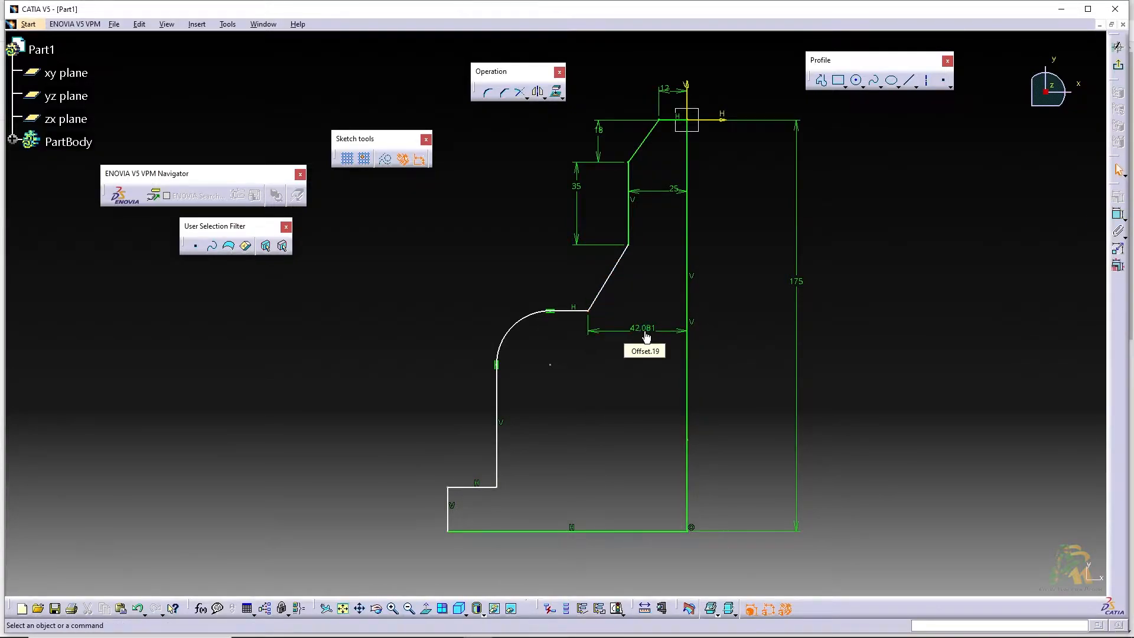
pyautogui.doubleClick(644, 330)
pyautogui.write('45')
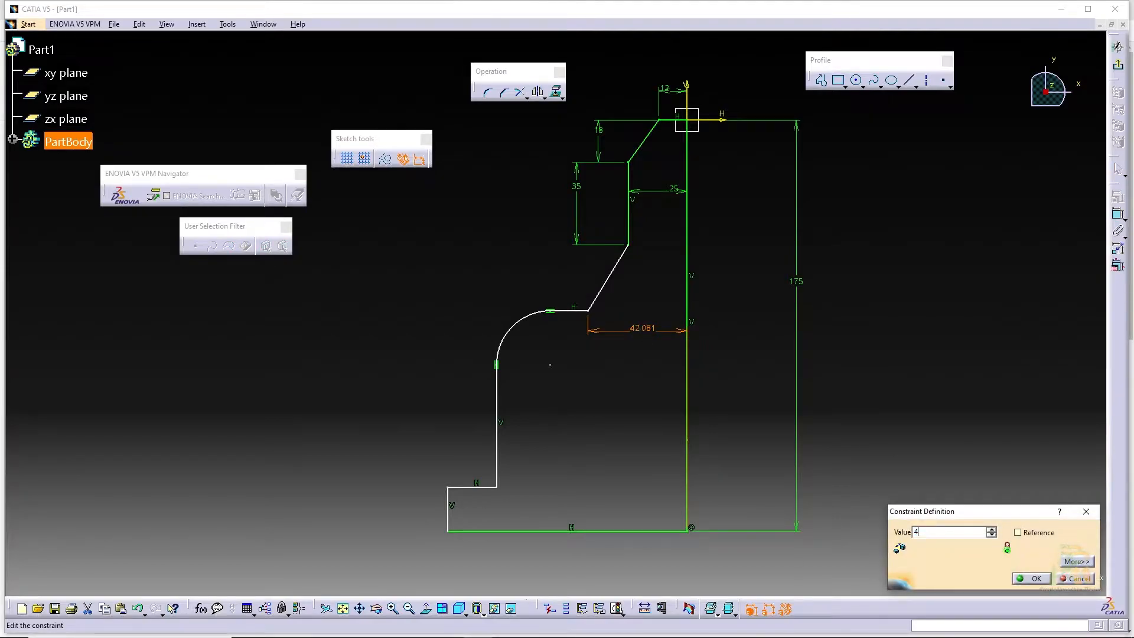
pyautogui.press('Return')
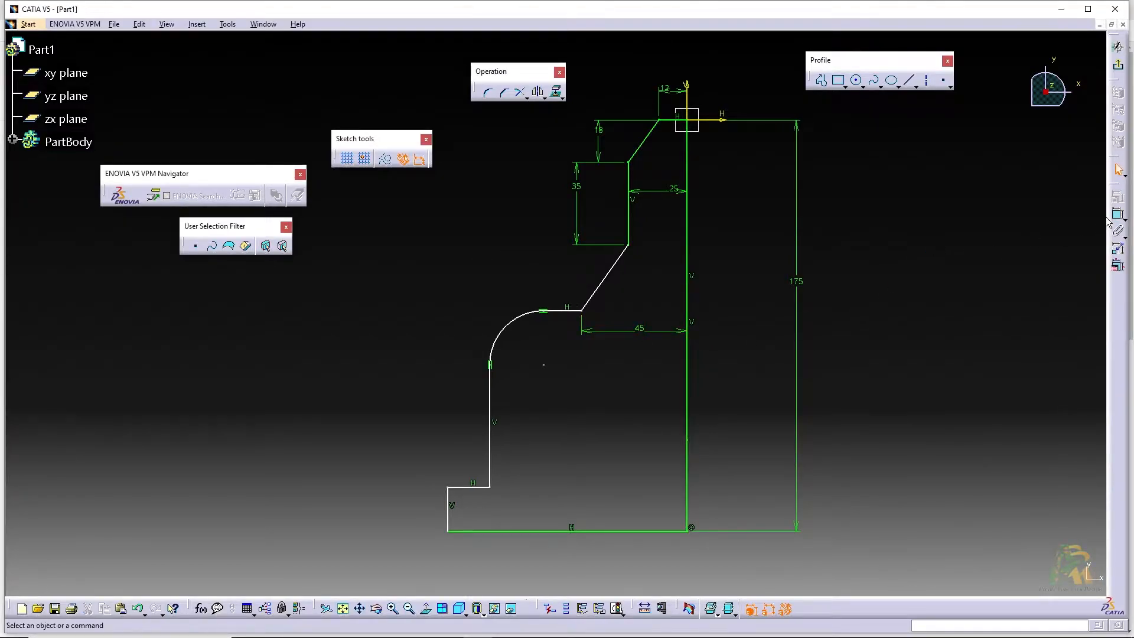
# Dimension the vertical distance from the top edge to the horizontal shoulder edge and set it to 90 mm
pyautogui.click(634, 243)
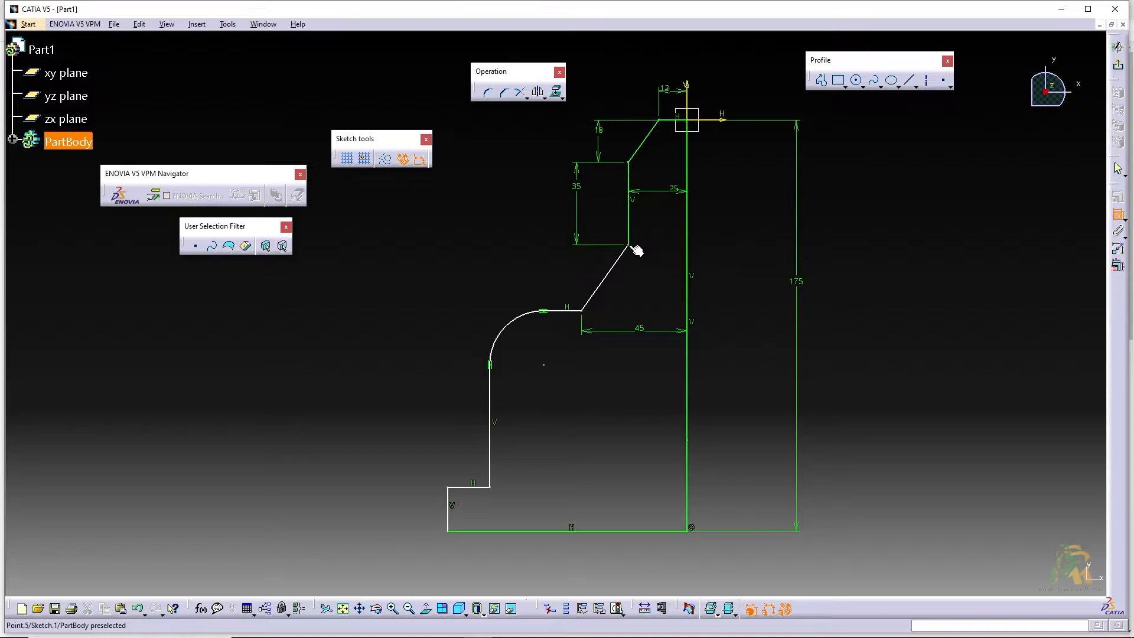
pyautogui.click(666, 126)
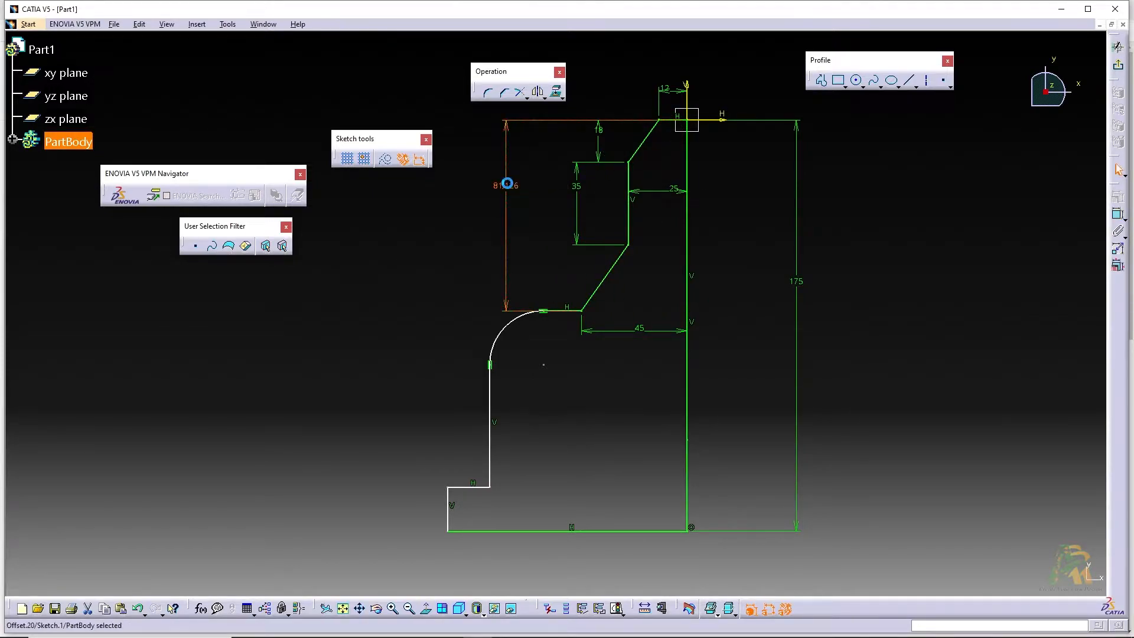
pyautogui.doubleClick(506, 183)
pyautogui.write('90')
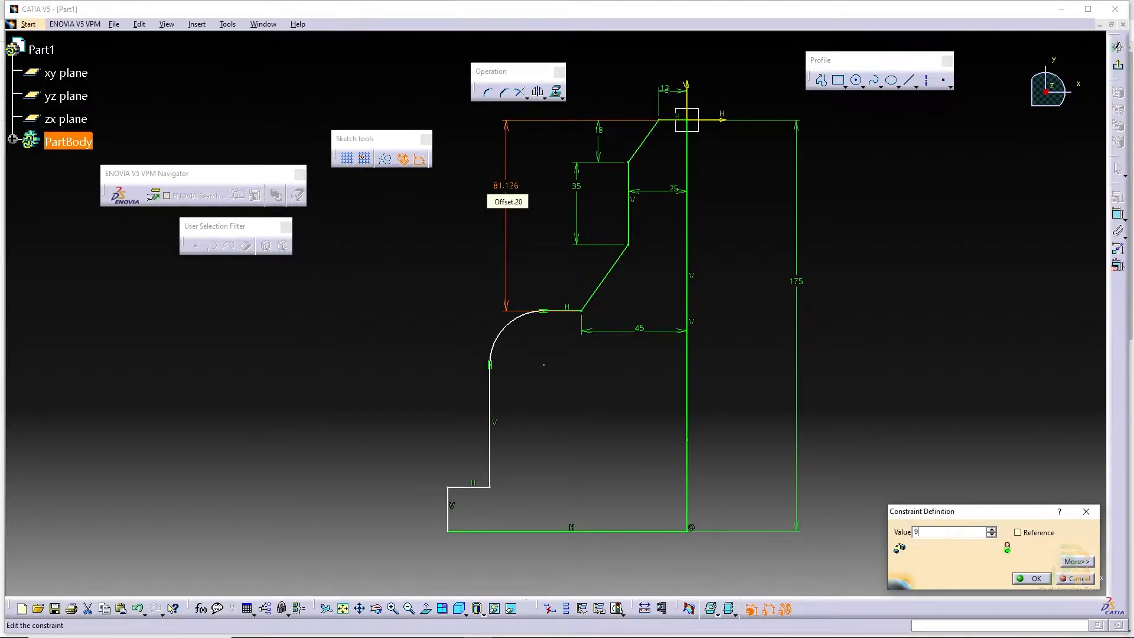
pyautogui.press('Return')
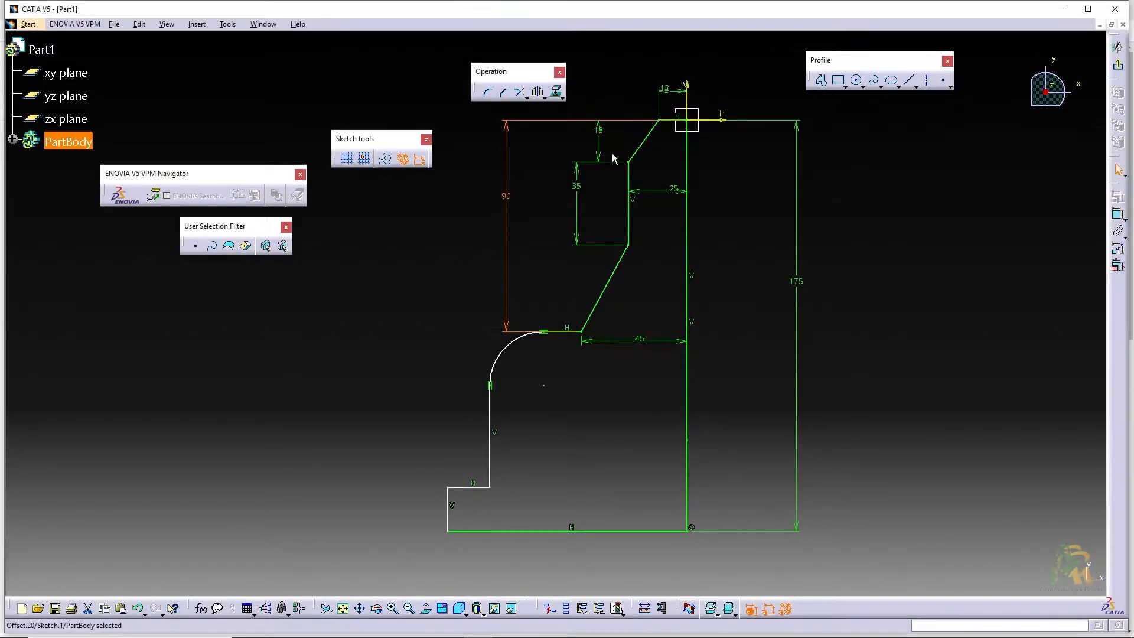
pyautogui.click(1051, 304)
# Dimension the horizontal shoulder edge beside the arc and set its length to 15 mm
pyautogui.click(1119, 216)
pyautogui.click(564, 331)
pyautogui.doubleClick(564, 378)
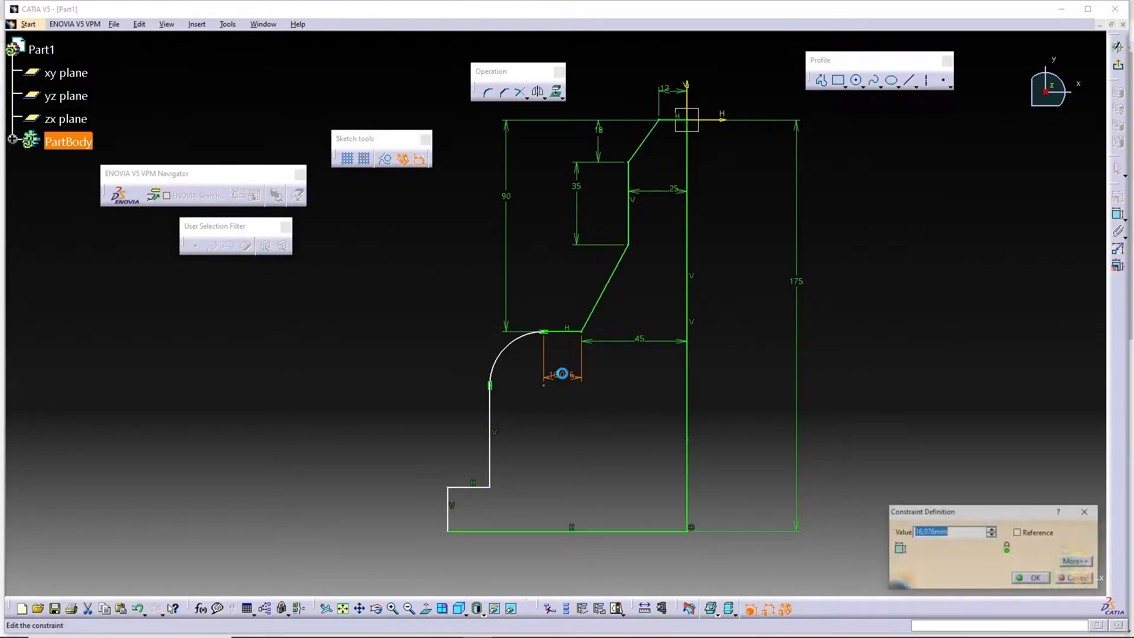
pyautogui.write('15')
pyautogui.press('Return')
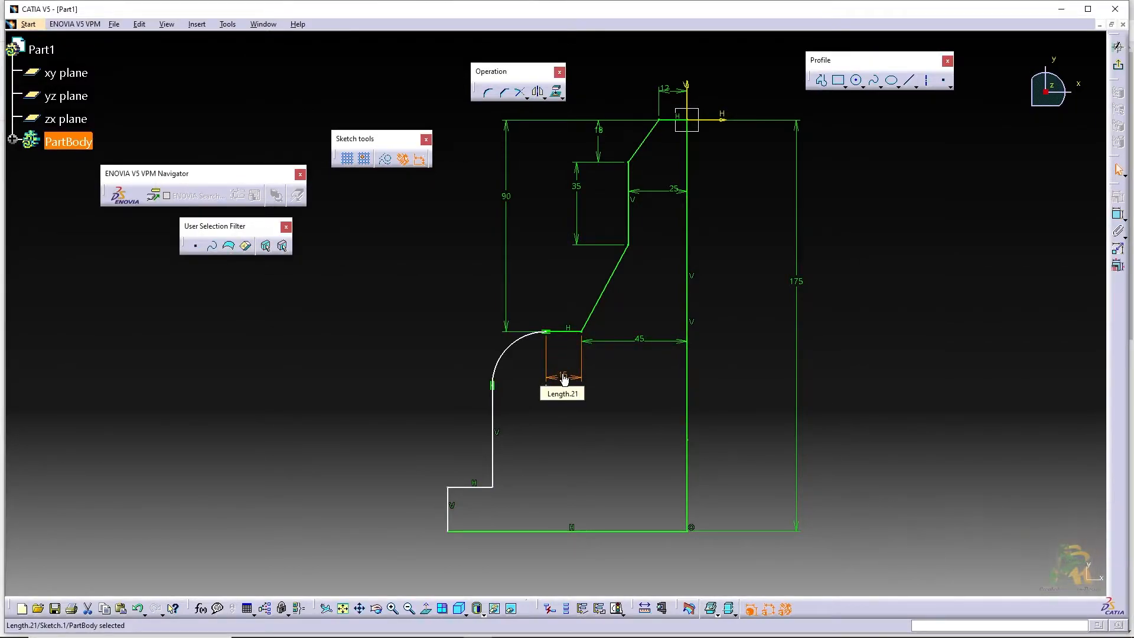
# Dimension the arc and set its radius to 20 mm
pyautogui.click(1119, 216)
pyautogui.click(510, 355)
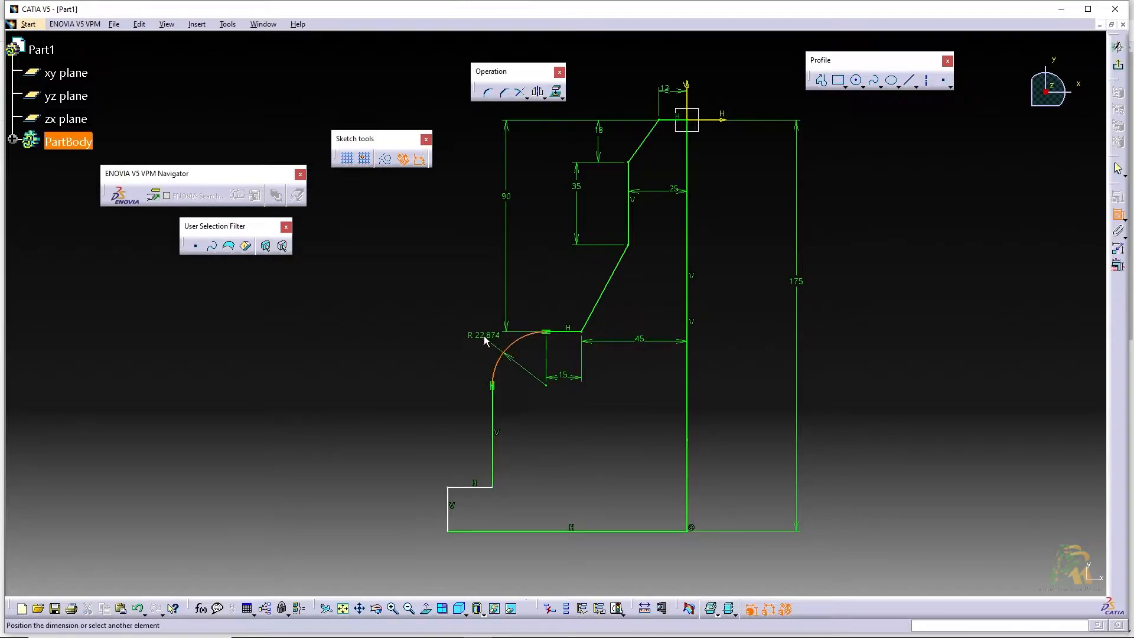
pyautogui.doubleClick(486, 336)
pyautogui.write('20')
pyautogui.press('Return')
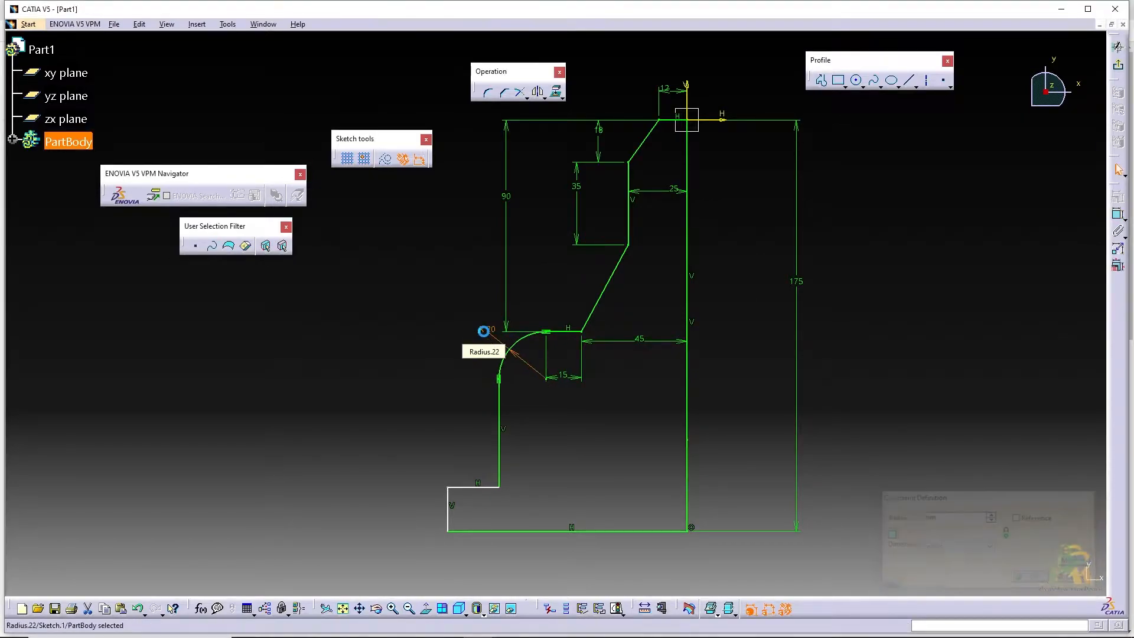
# Dimension the vertical edge below the arc and set its length to 45 mm
pyautogui.click(1118, 216)
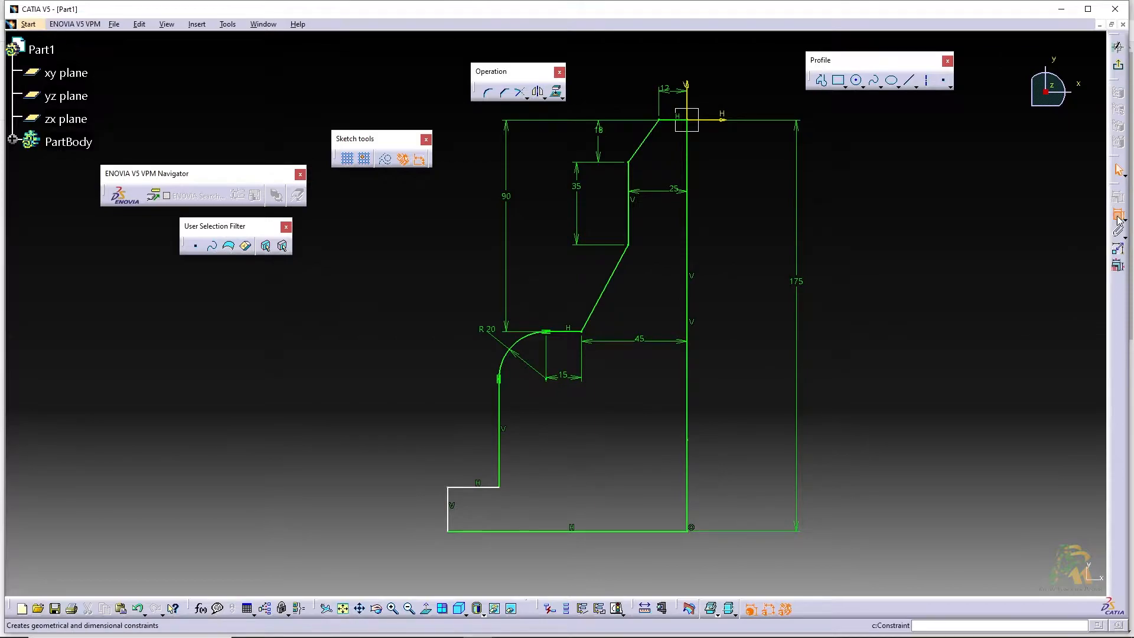
pyautogui.click(501, 444)
pyautogui.click(469, 451)
pyautogui.doubleClick(468, 437)
pyautogui.write('4')
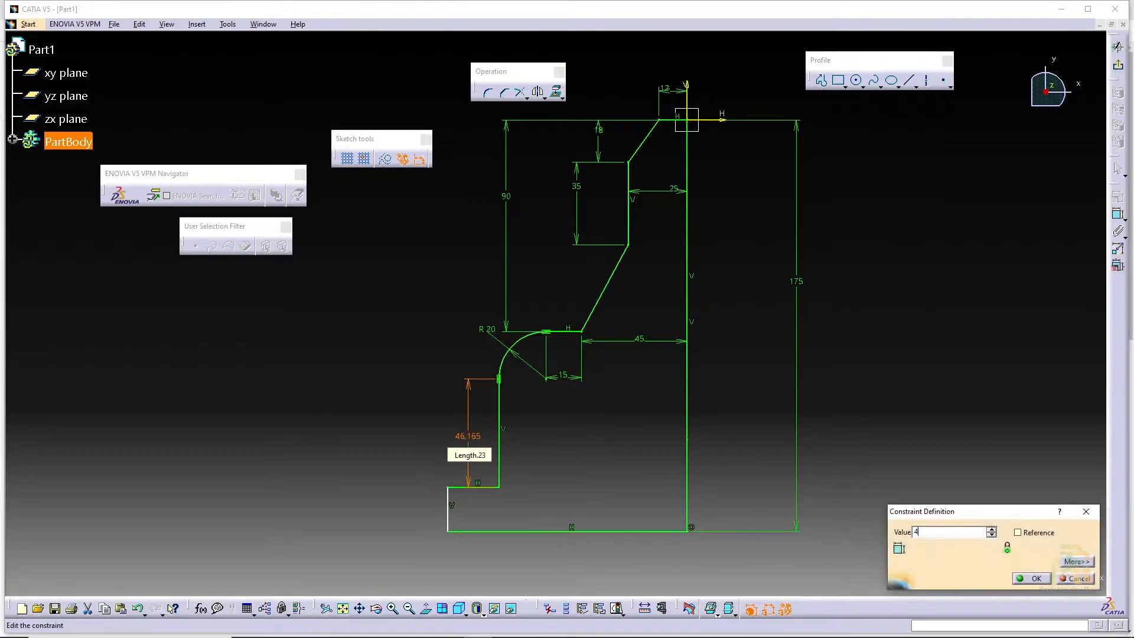
pyautogui.write('5')
pyautogui.press('Return')
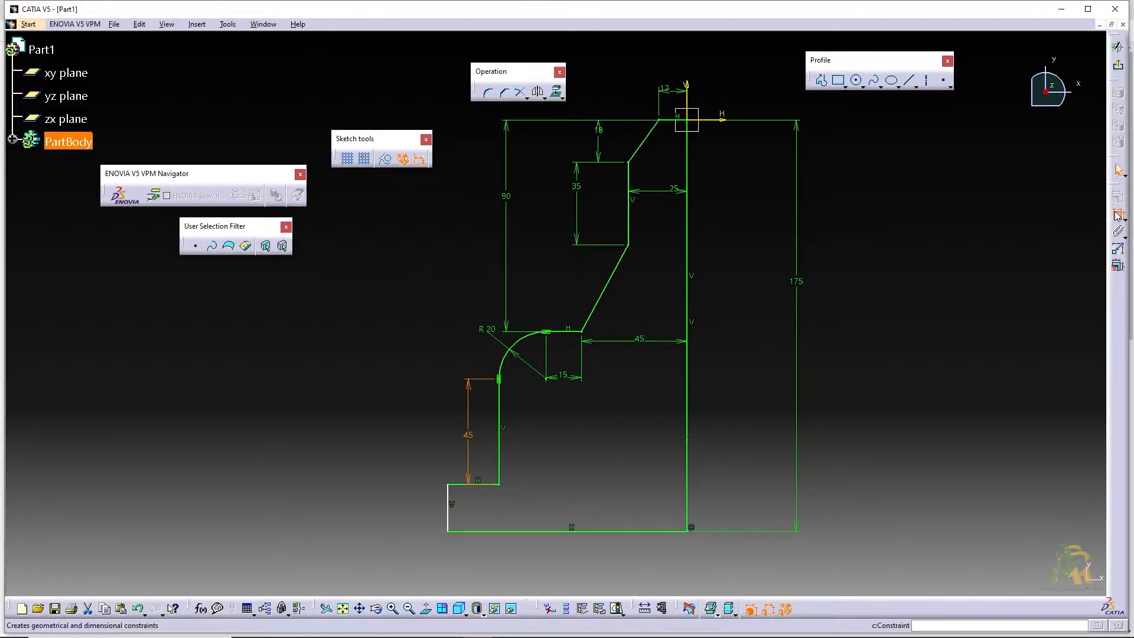
# Dimension the distance from the outermost vertical edge at the base to the axis and set it to 100 mm
pyautogui.click(453, 511)
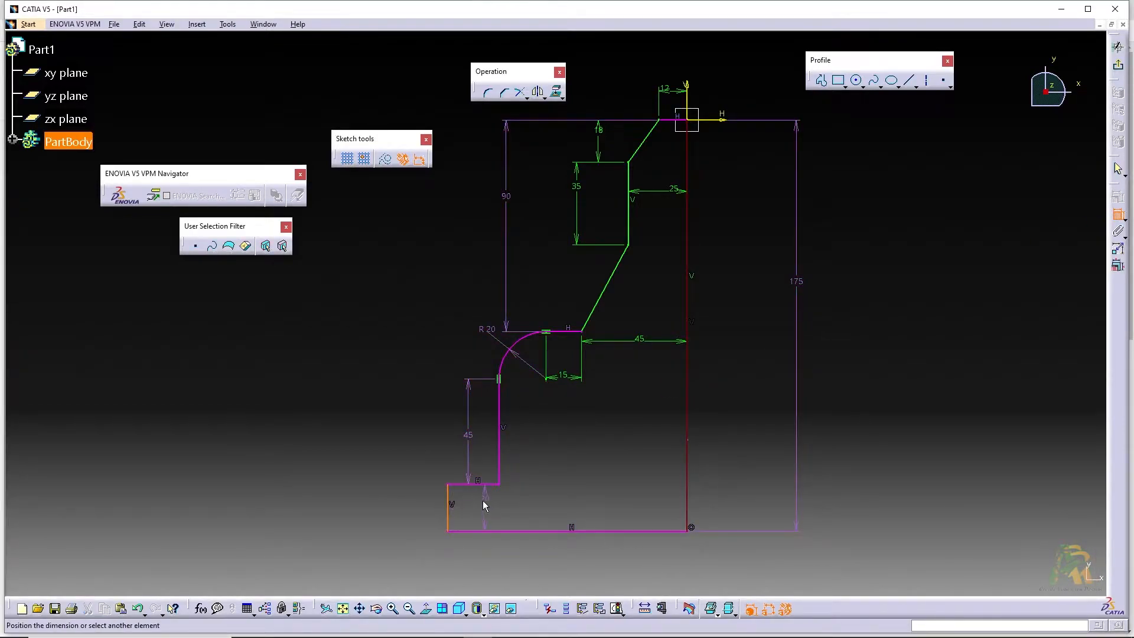
pyautogui.click(688, 488)
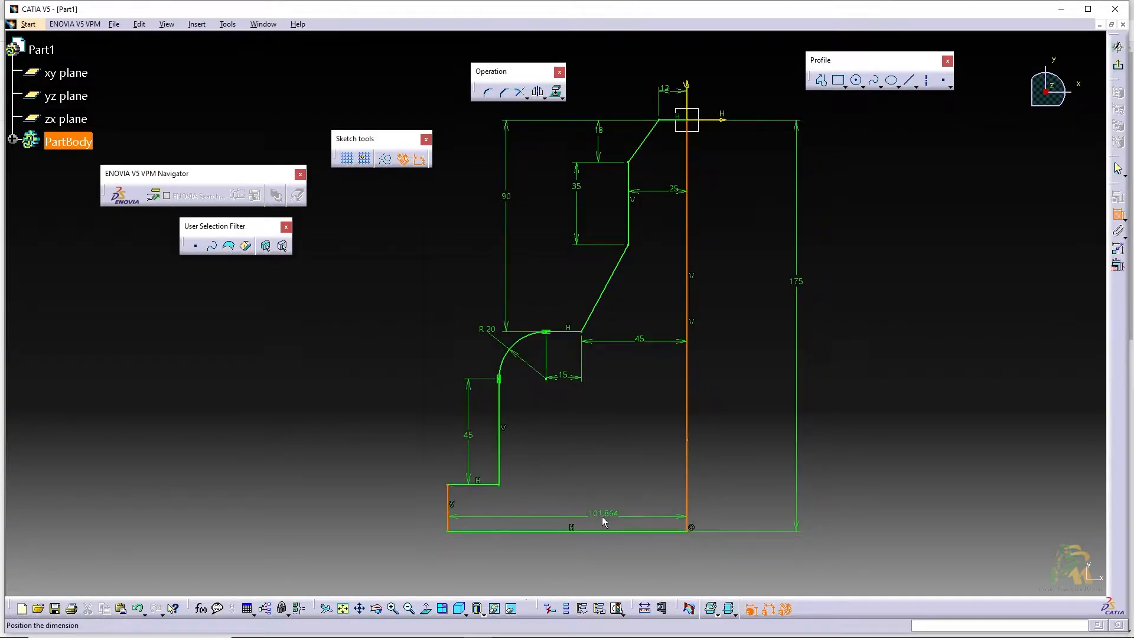
pyautogui.doubleClick(604, 507)
pyautogui.write('100')
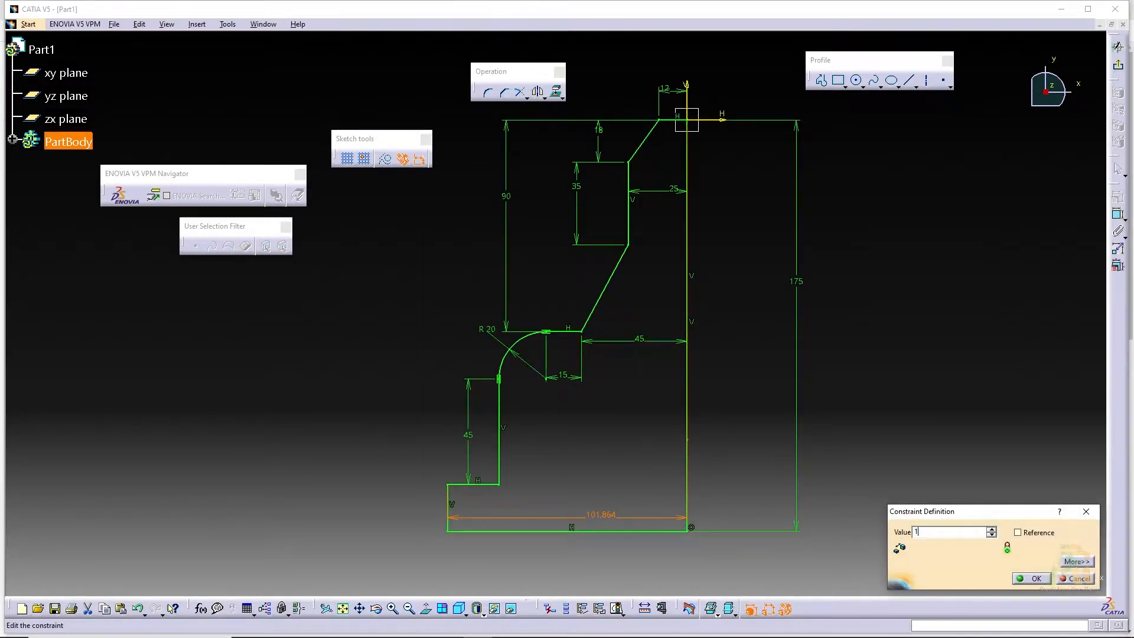
pyautogui.press('Return')
pyautogui.click(959, 333)
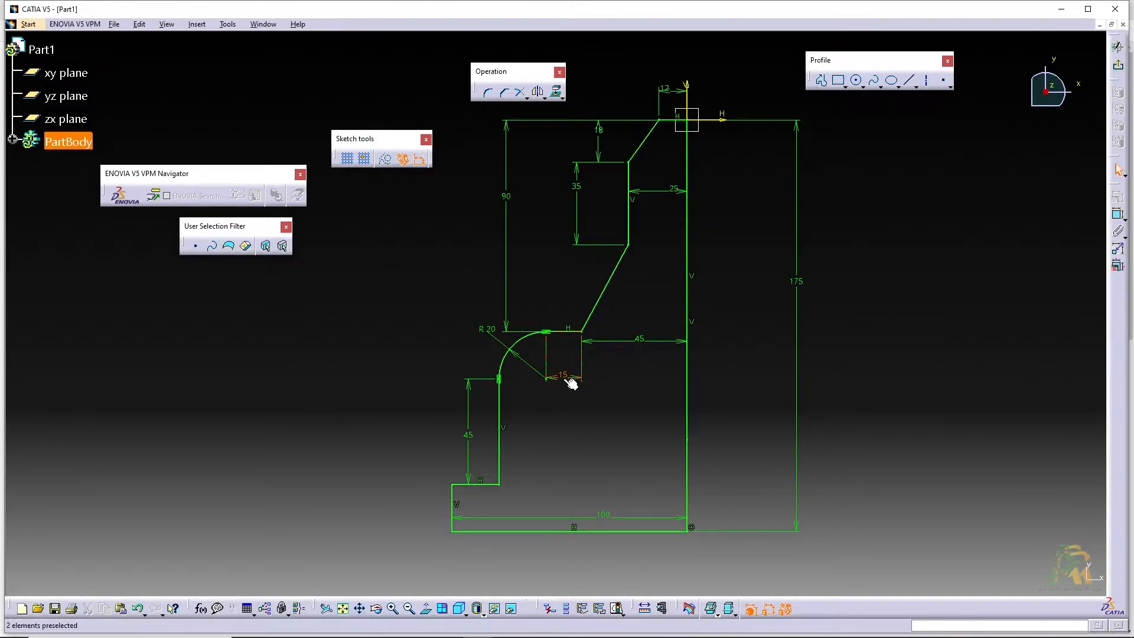
# Exit the sketch and revolve the profile 360 degrees about the sketch axis with the Shaft tool
pyautogui.click(1118, 65)
pyautogui.click(644, 270)
pyautogui.moveTo(618, 287); pyautogui.dragTo(656, 274, button='middle')
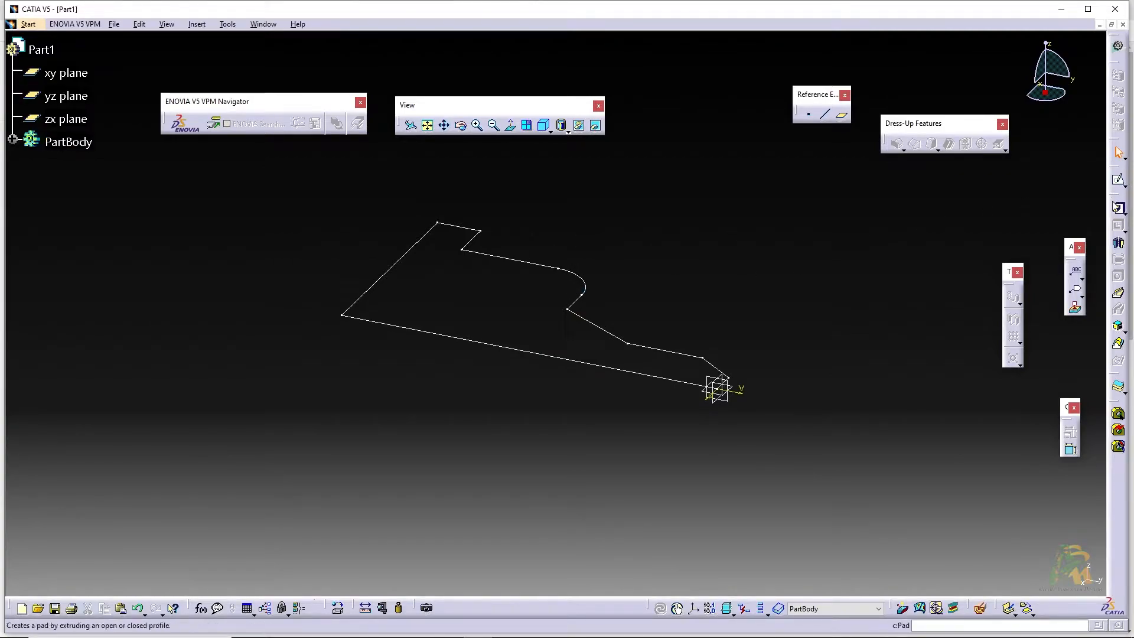
pyautogui.click(1119, 245)
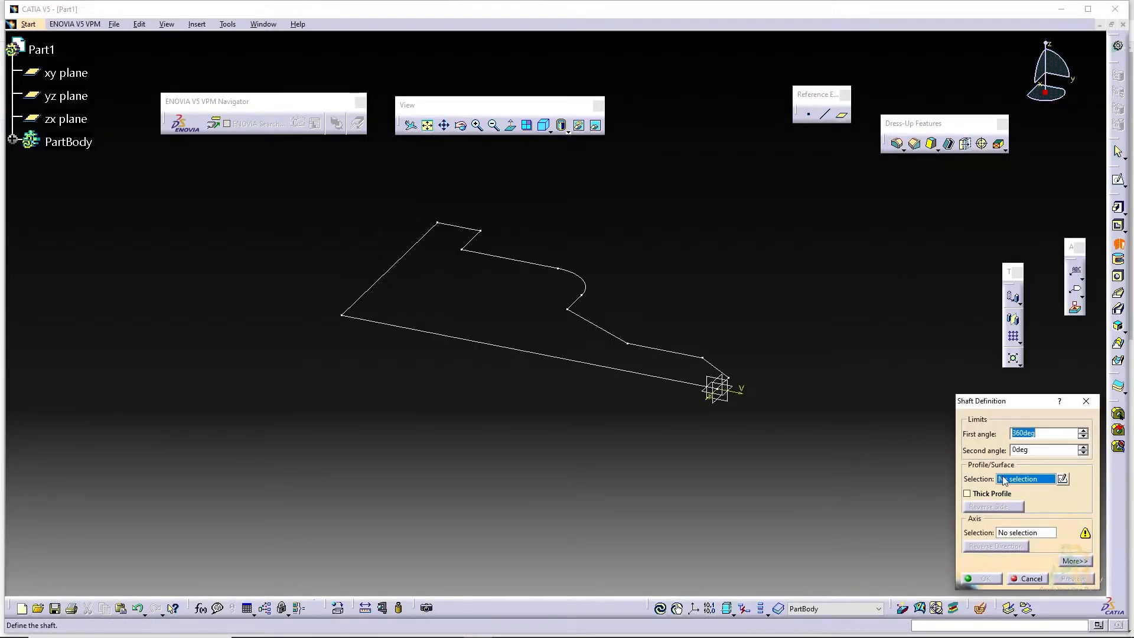
pyautogui.click(665, 353)
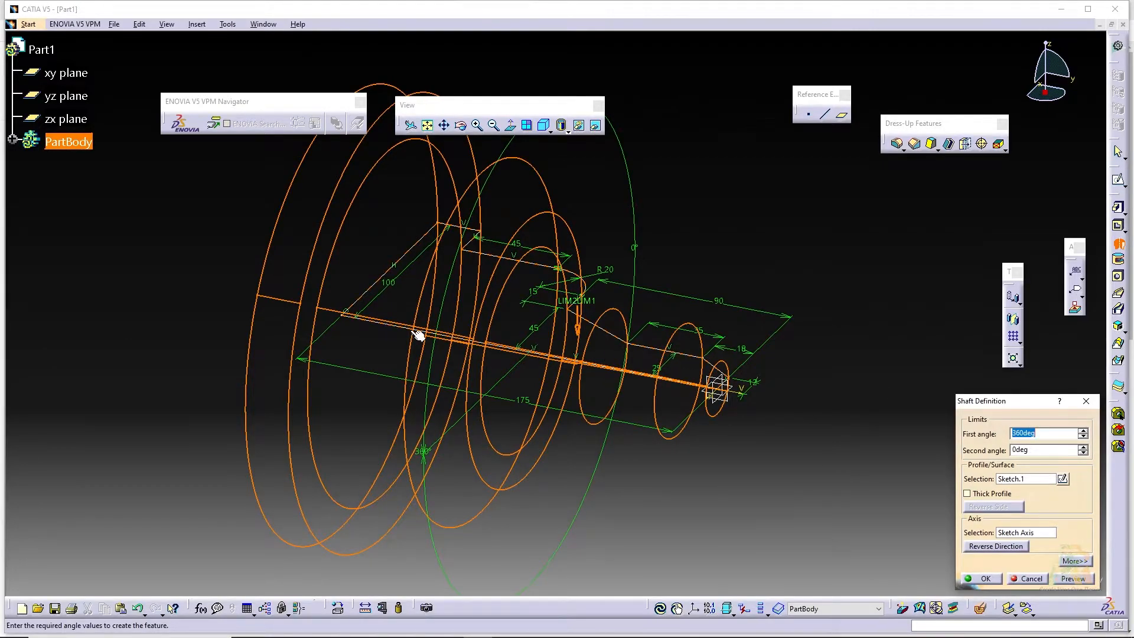
pyautogui.click(983, 578)
# Insert a new body into the part and define it as the in-work object
pyautogui.moveTo(632, 421); pyautogui.dragTo(706, 407, button='middle')
pyautogui.keyDown('ctrl'); pyautogui.moveTo(706, 407); pyautogui.dragTo(668, 485, button='middle'); pyautogui.keyUp('ctrl')
pyautogui.moveTo(564, 379); pyautogui.dragTo(666, 465, button='middle')
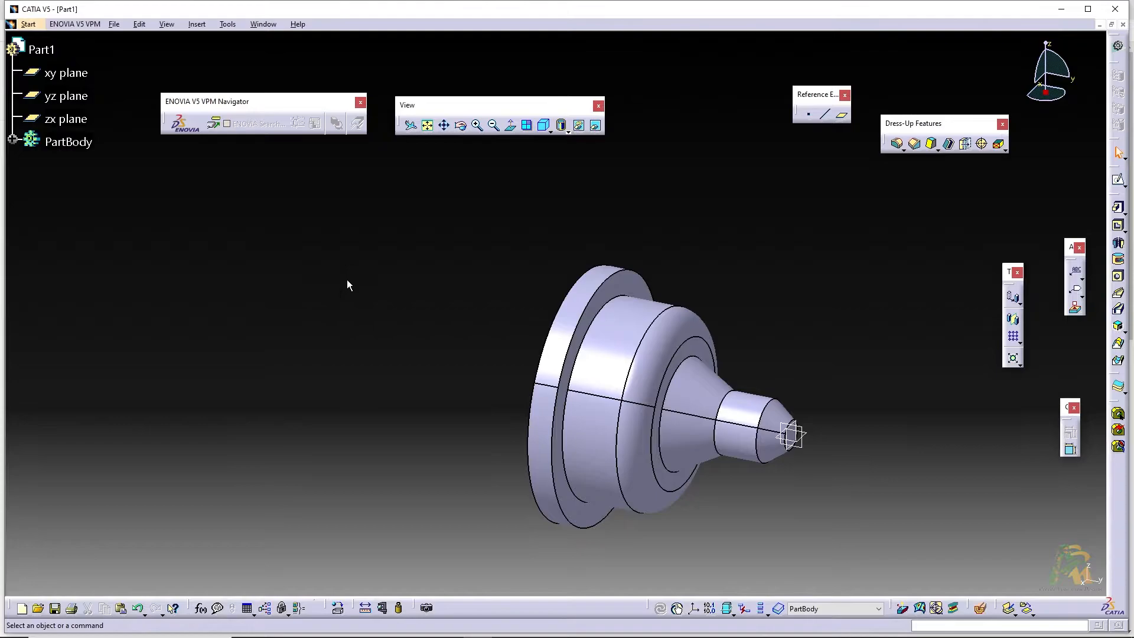
pyautogui.click(196, 24)
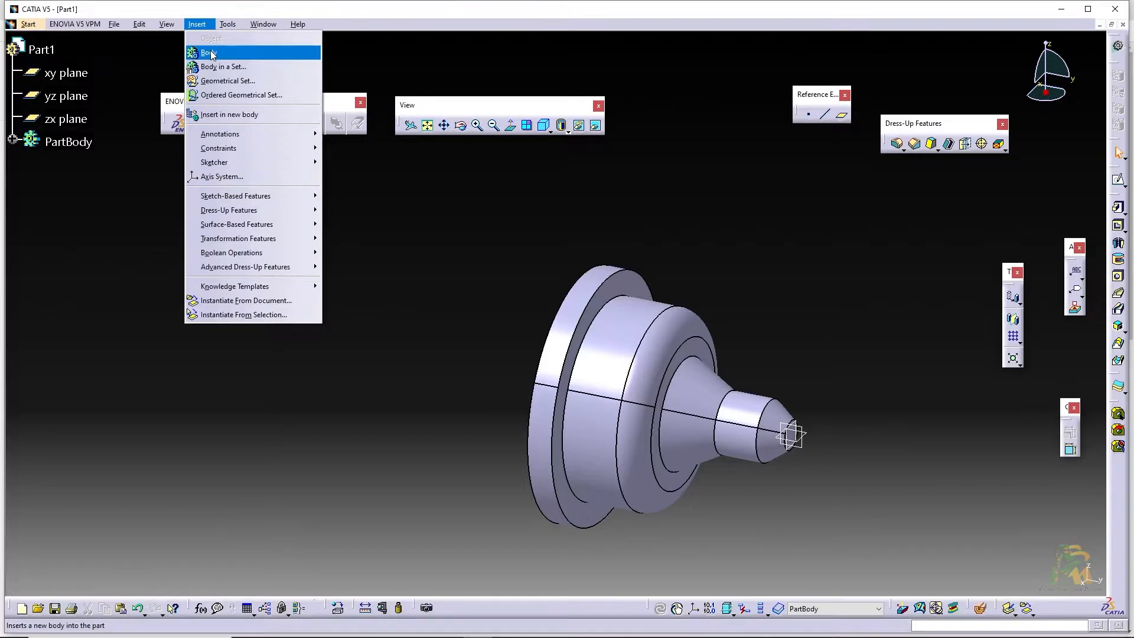
pyautogui.click(212, 55)
pyautogui.press('Return')
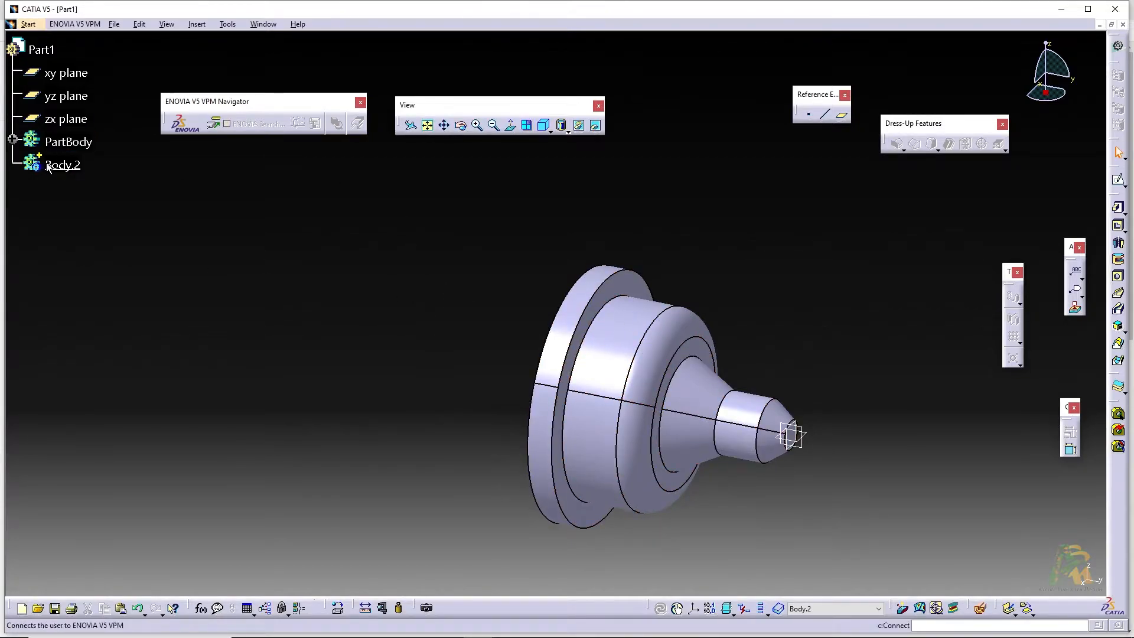
pyautogui.rightClick(65, 166)
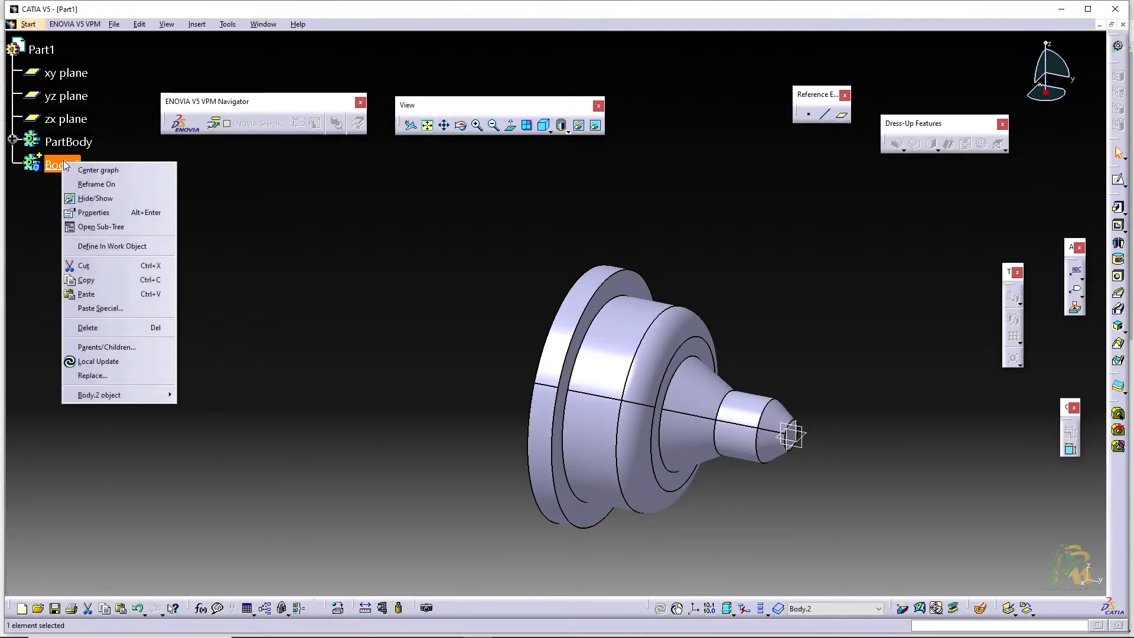
pyautogui.click(141, 246)
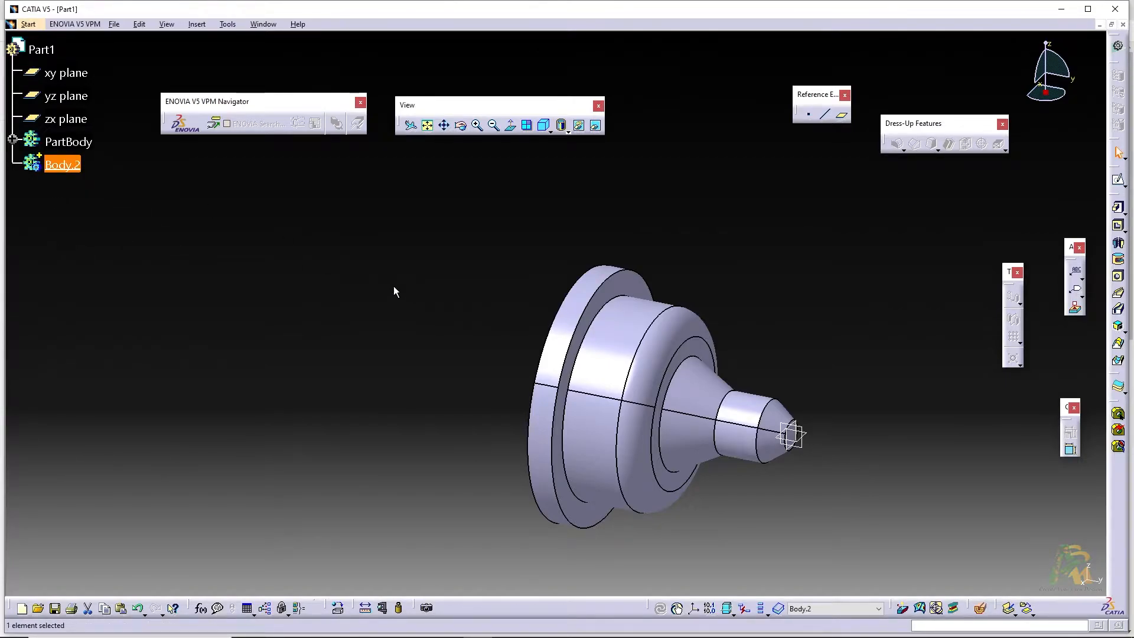
# Sketch a rectangle on the xy plane from the origin, about 142 mm wide and 235 mm high, down past the shaft's base
pyautogui.click(1118, 180)
pyautogui.click(802, 436)
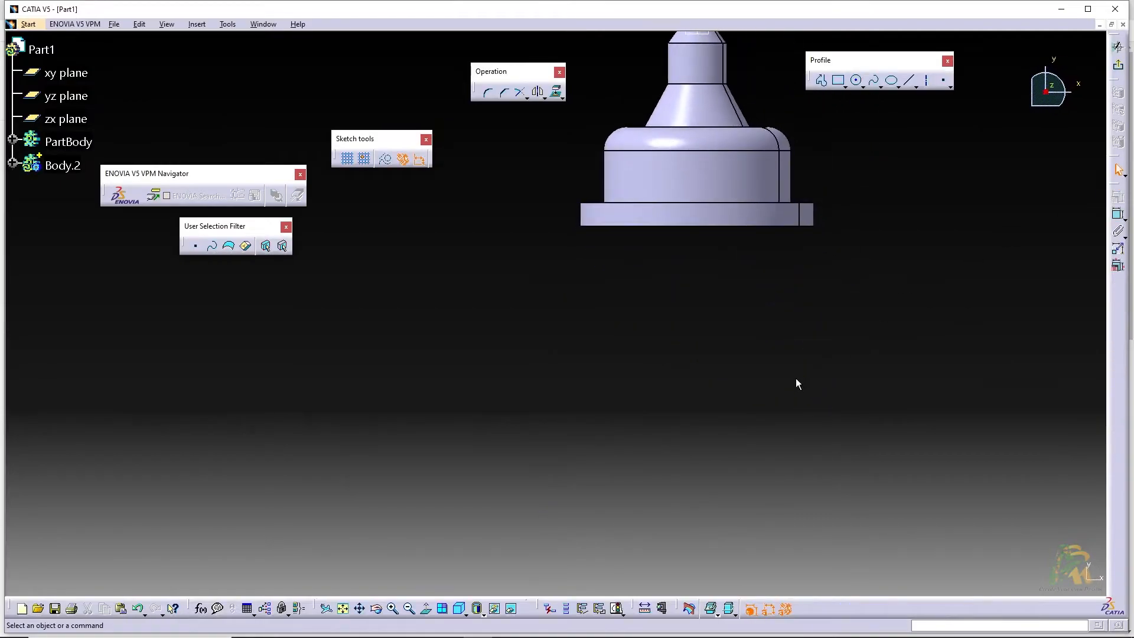
pyautogui.click(838, 80)
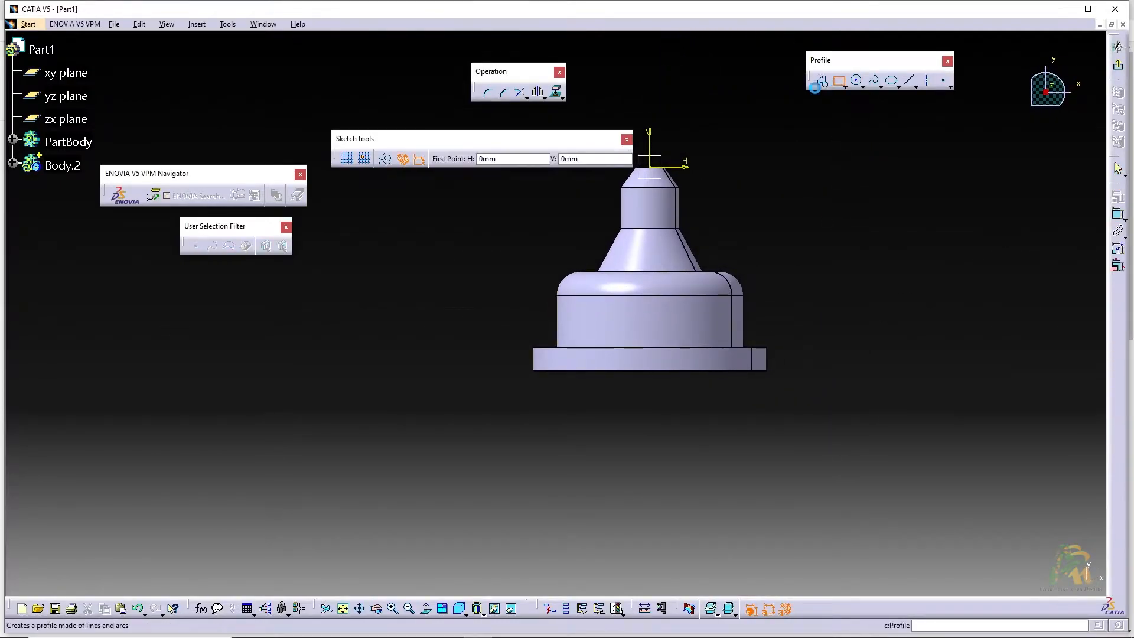
pyautogui.moveTo(709, 238); pyautogui.dragTo(757, 267, button='middle')
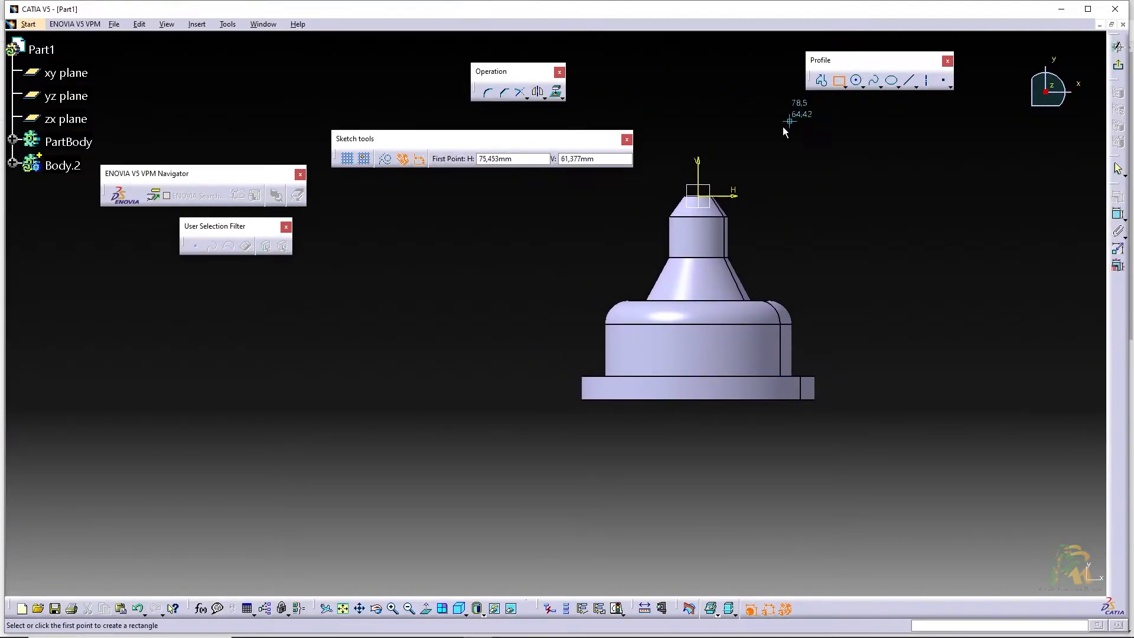
pyautogui.click(698, 195)
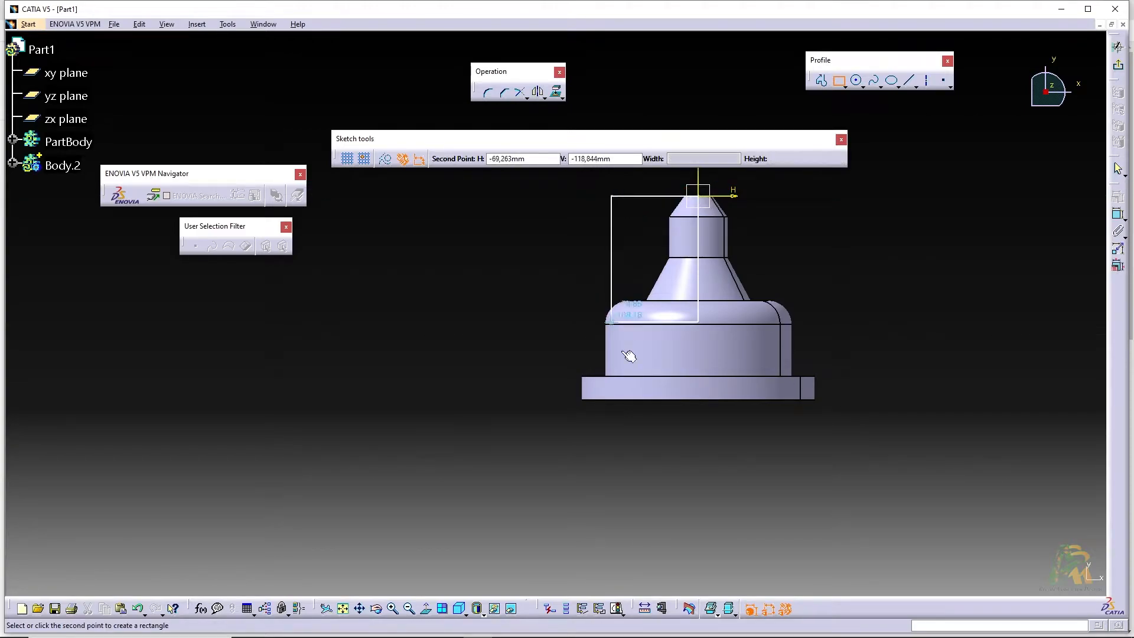
pyautogui.click(535, 470)
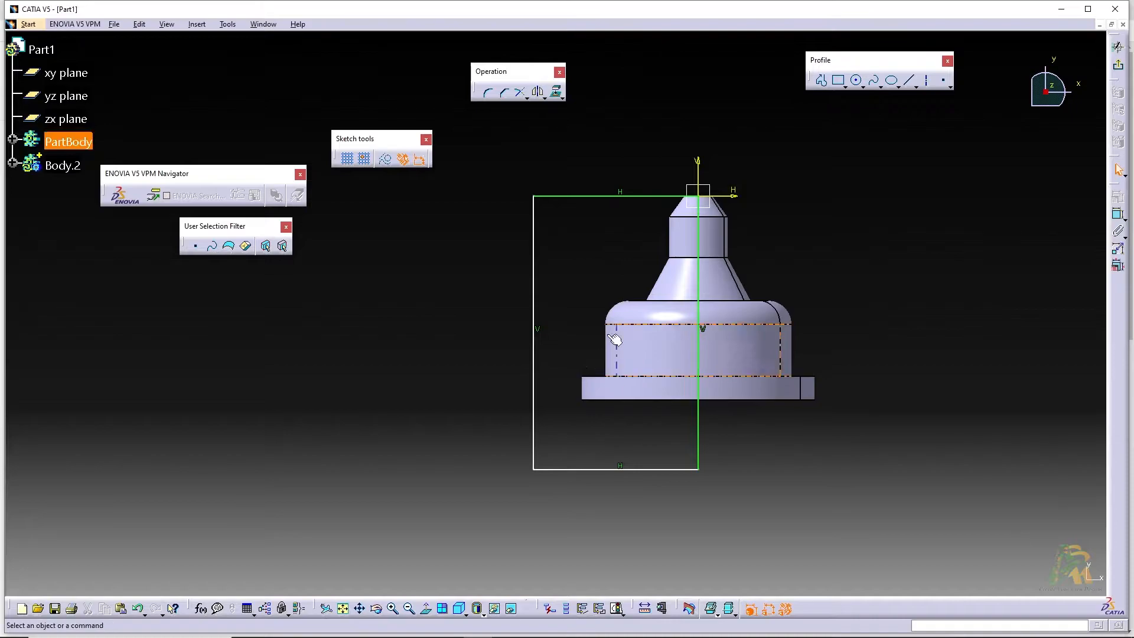
# Dimension the rectangle's vertical edge on the shaft axis and set its length to 200 mm
pyautogui.click(1119, 214)
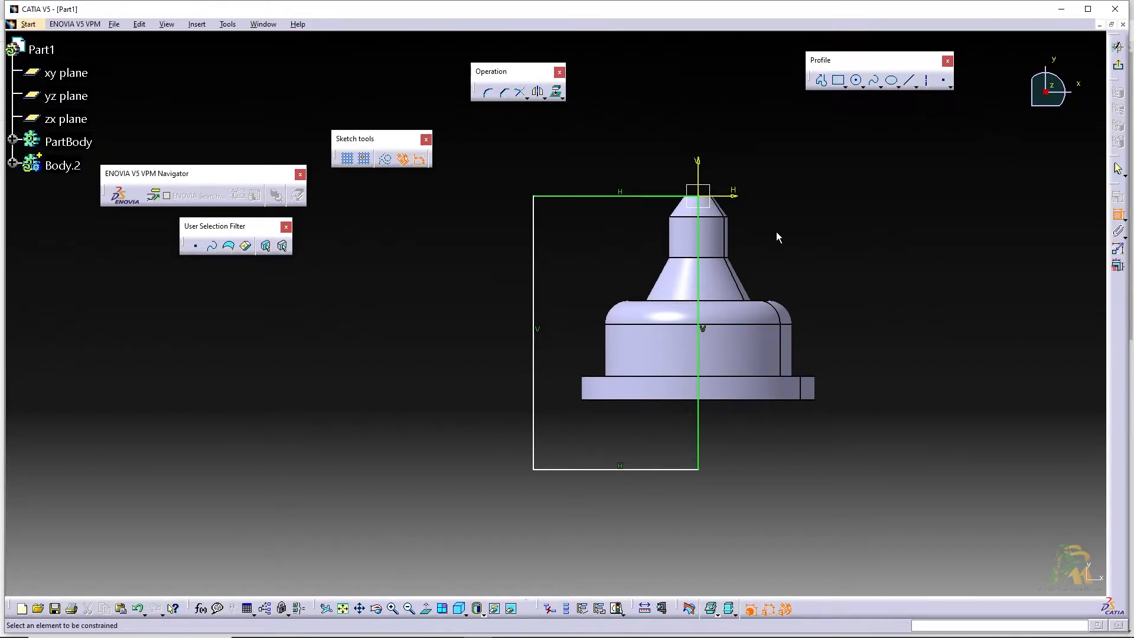
pyautogui.click(697, 286)
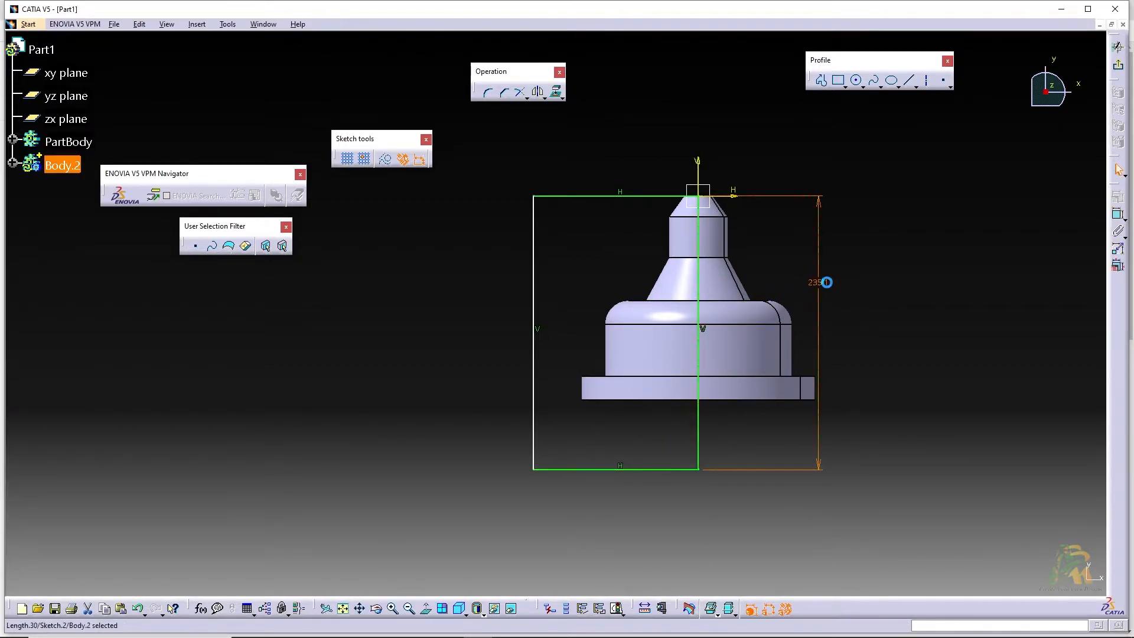
pyautogui.doubleClick(827, 282)
pyautogui.write('18')
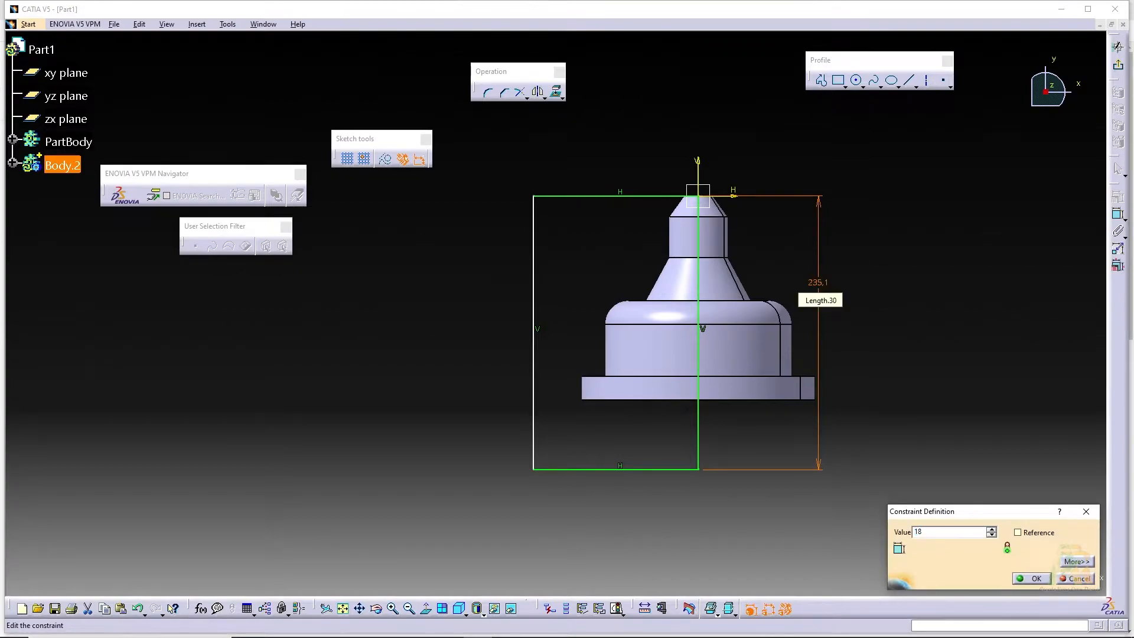
pyautogui.write('0')
pyautogui.press('Return')
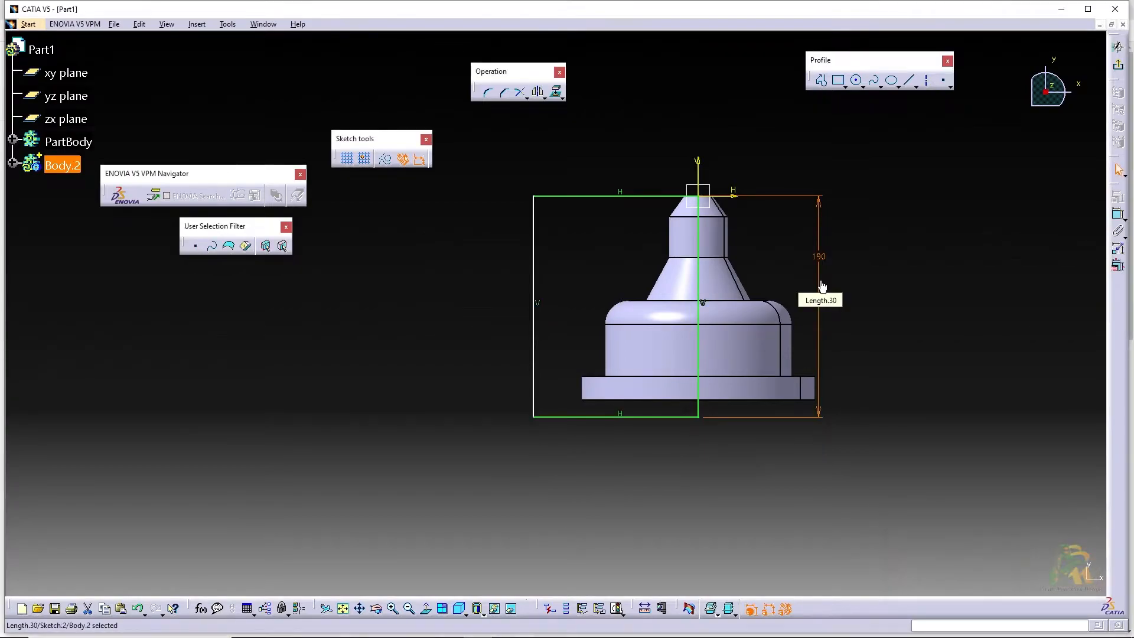
pyautogui.write('200')
pyautogui.press('Return')
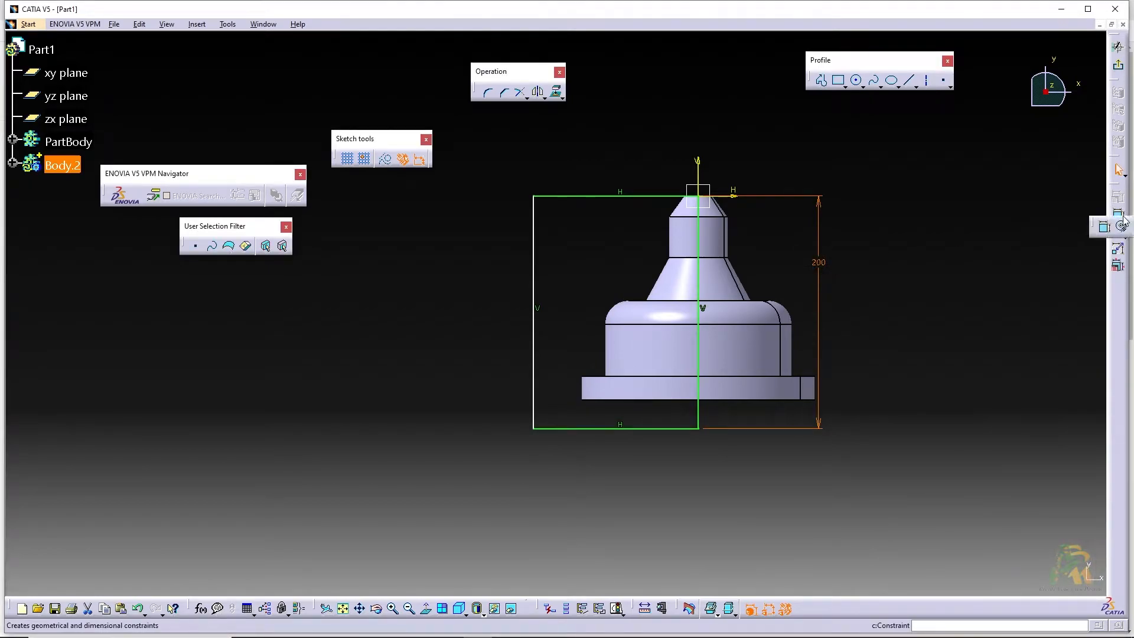
# Dimension the rectangle's horizontal edge through the origin and set its length to 130 mm
pyautogui.click(1116, 214)
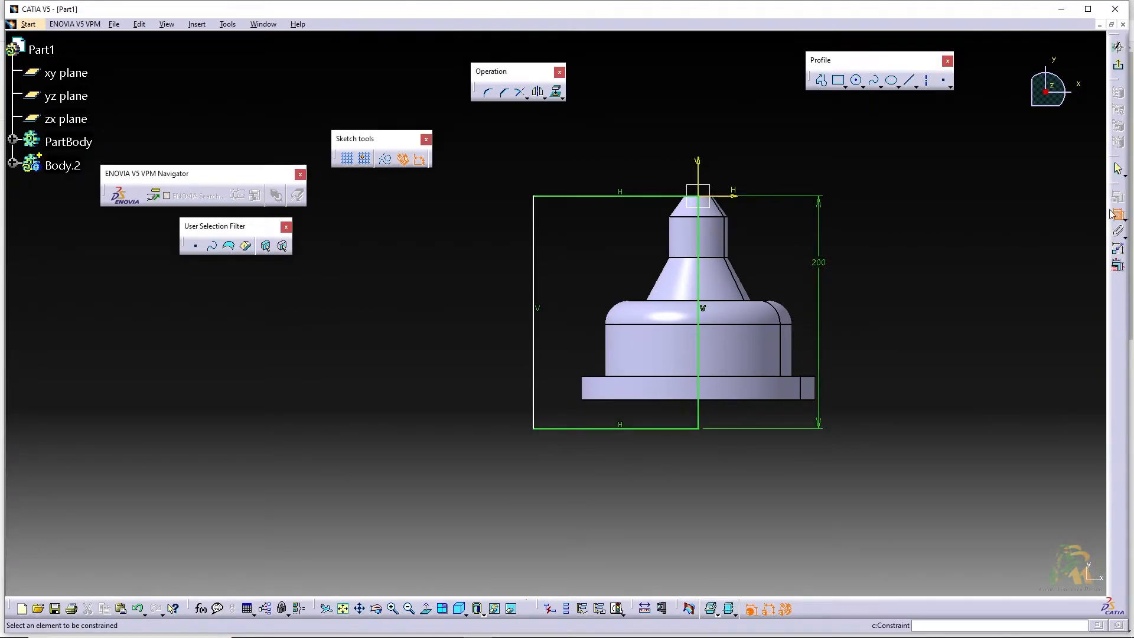
pyautogui.click(653, 195)
pyautogui.doubleClick(666, 159)
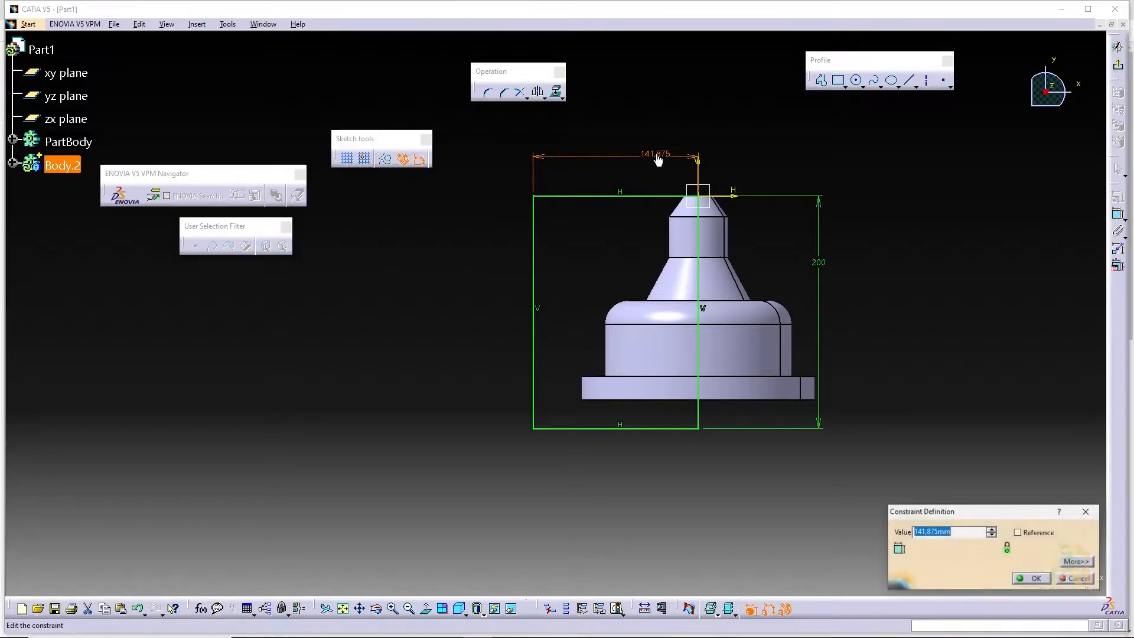
pyautogui.write('123')
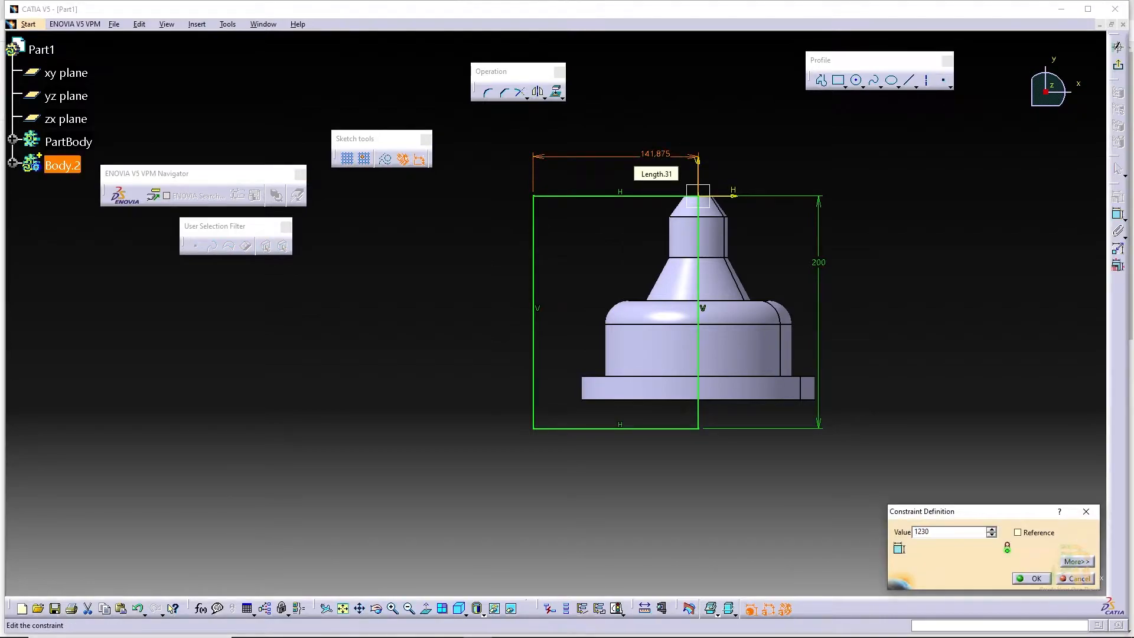
pyautogui.write('0')
pyautogui.press('Return')
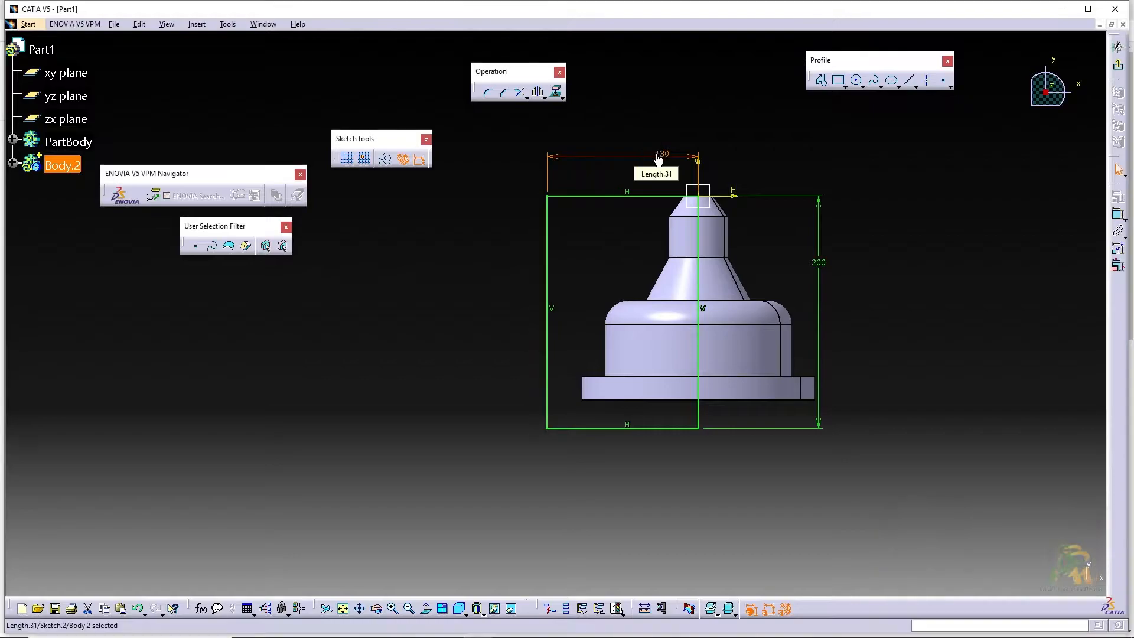
# Exit the sketch and revolve the rectangle 360 degrees about its edge on the shaft axis with the Shaft tool
pyautogui.click(1120, 68)
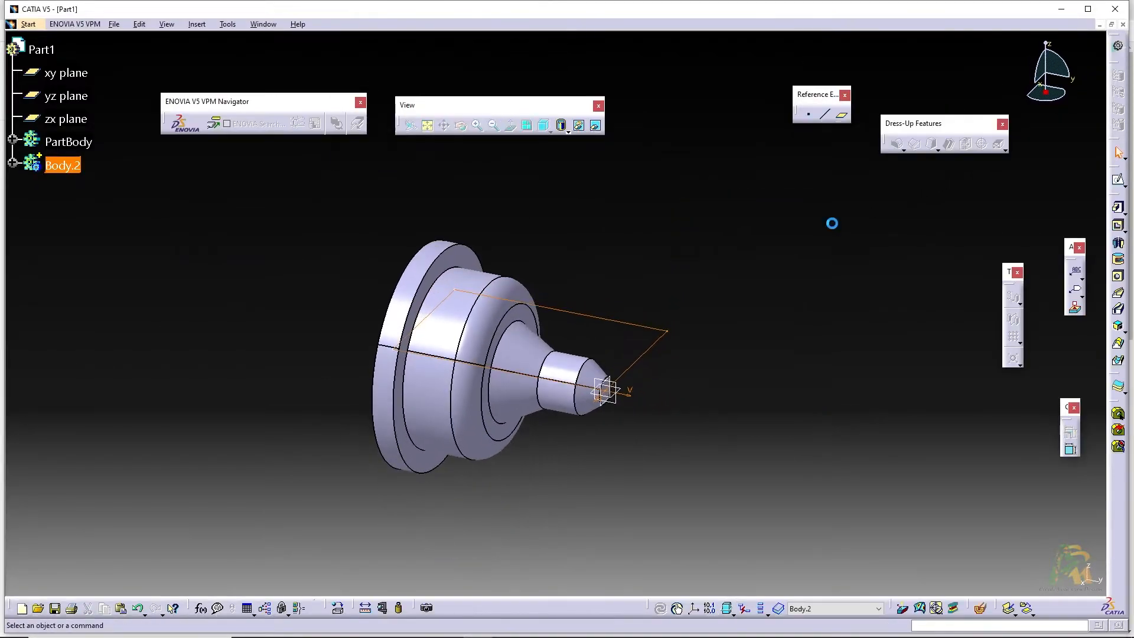
pyautogui.click(1118, 243)
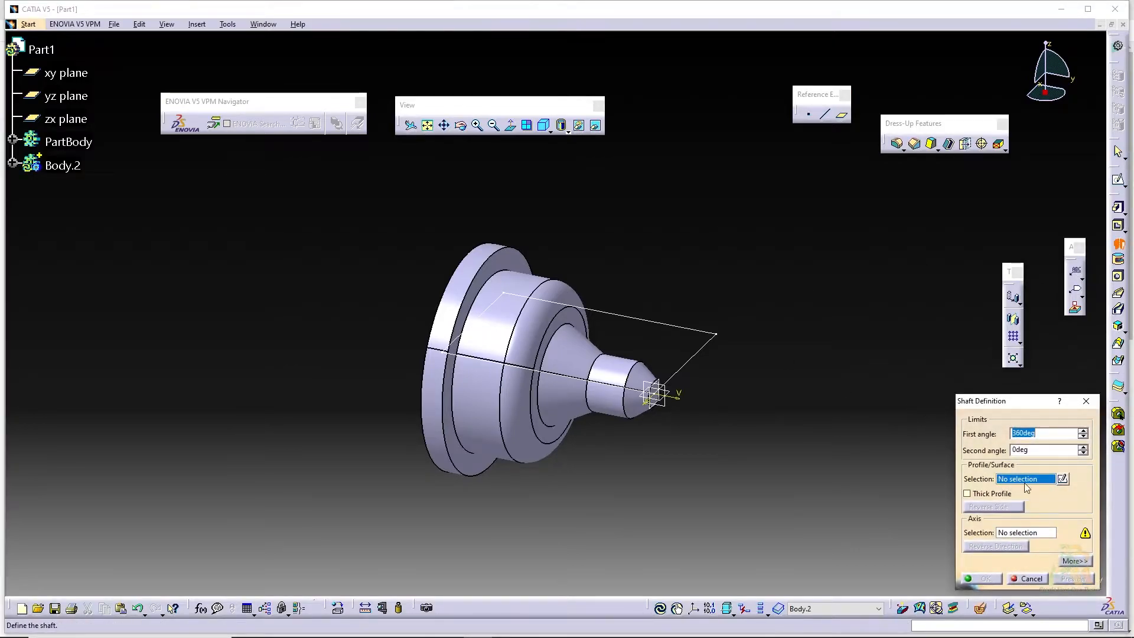
pyautogui.click(697, 331)
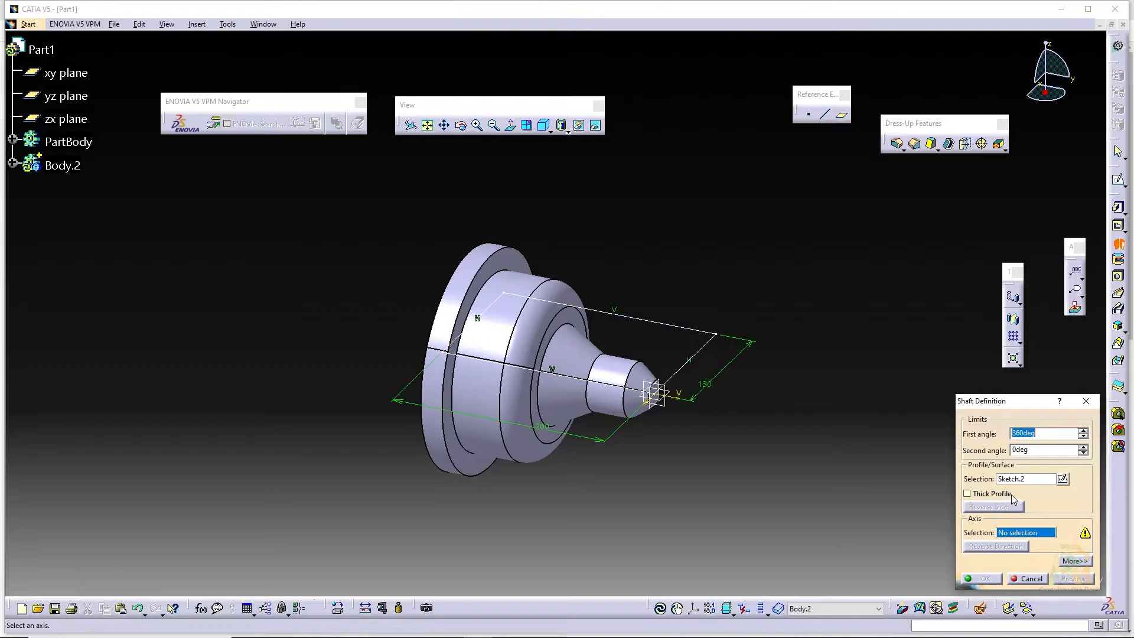
pyautogui.click(598, 383)
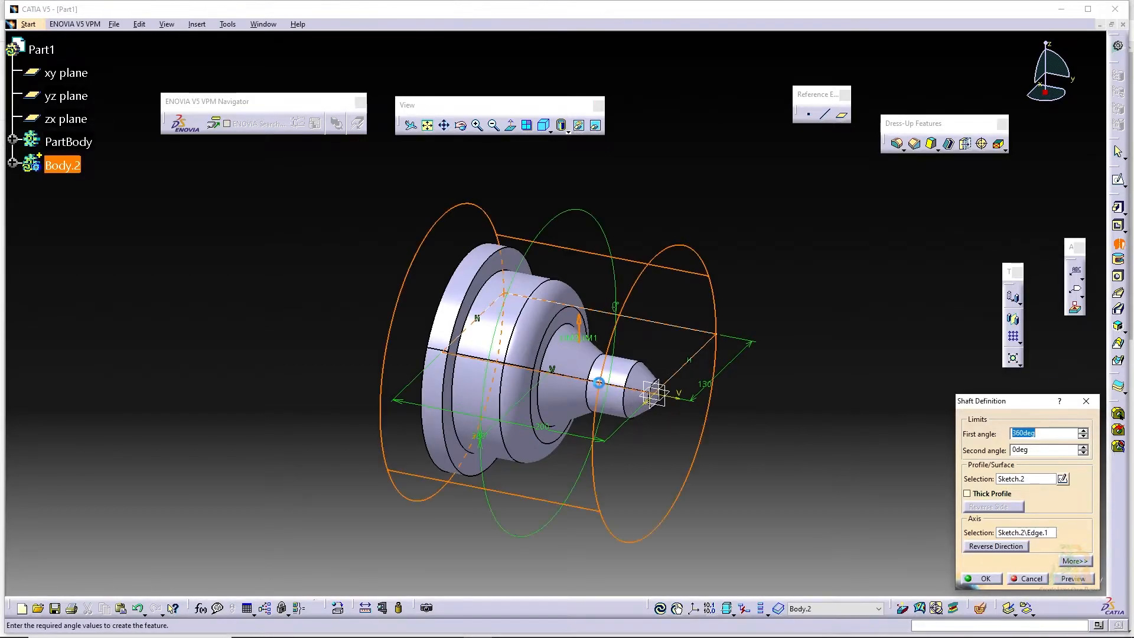
pyautogui.click(983, 578)
pyautogui.rightClick(530, 288)
pyautogui.click(329, 198)
pyautogui.moveTo(327, 197); pyautogui.dragTo(455, 235, button='middle')
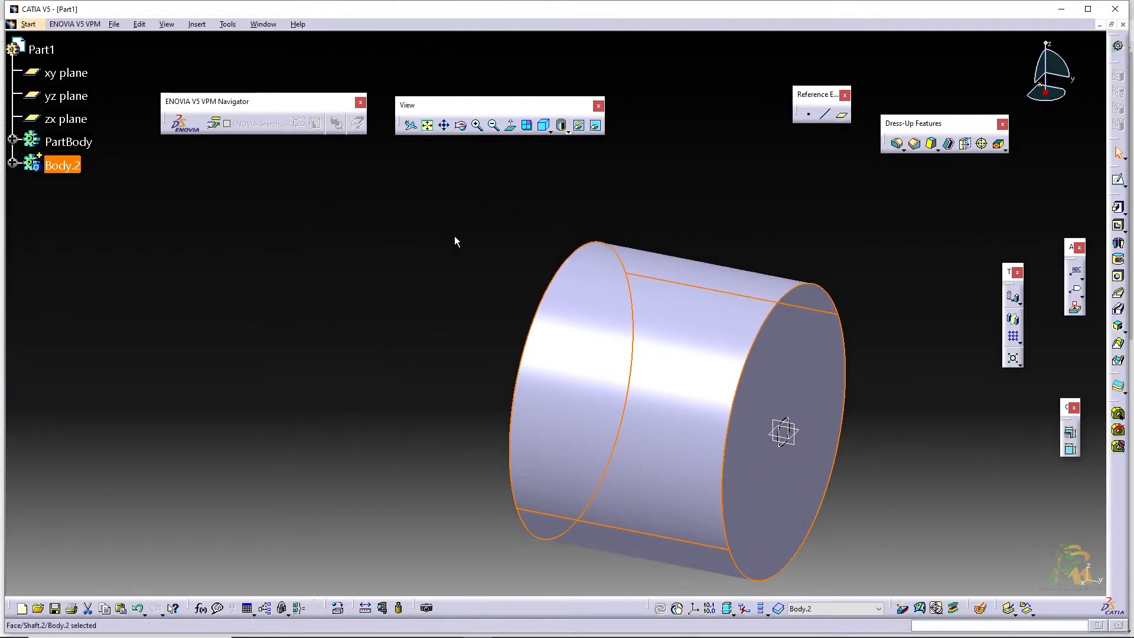
# Open the properties of Body.2 and change its feature name to STOCK
pyautogui.click(751, 355)
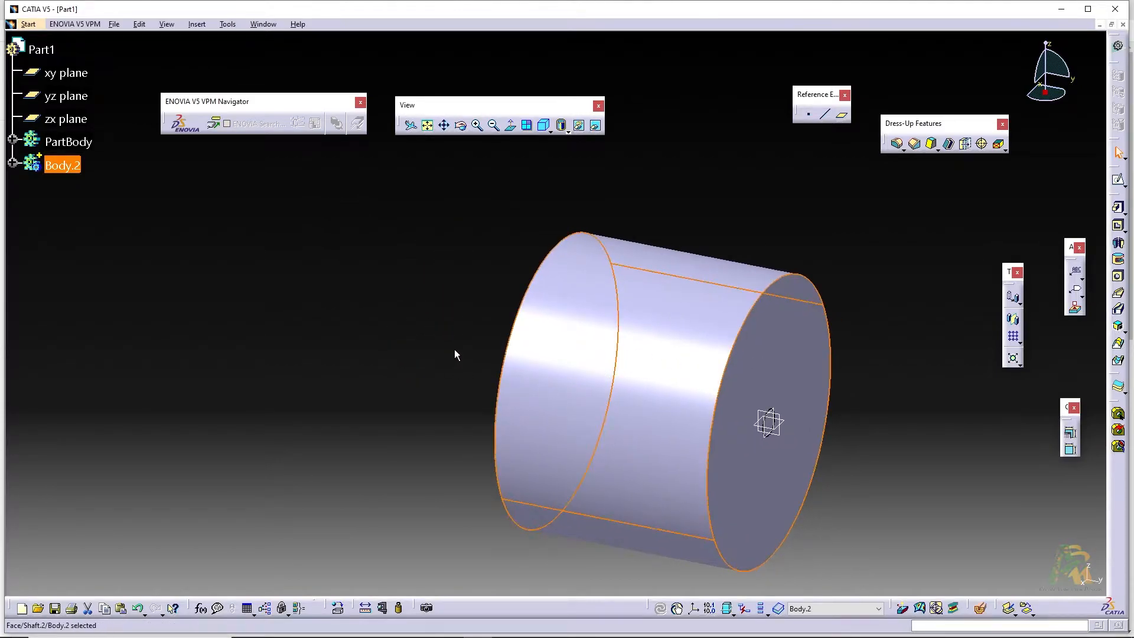
pyautogui.rightClick(70, 164)
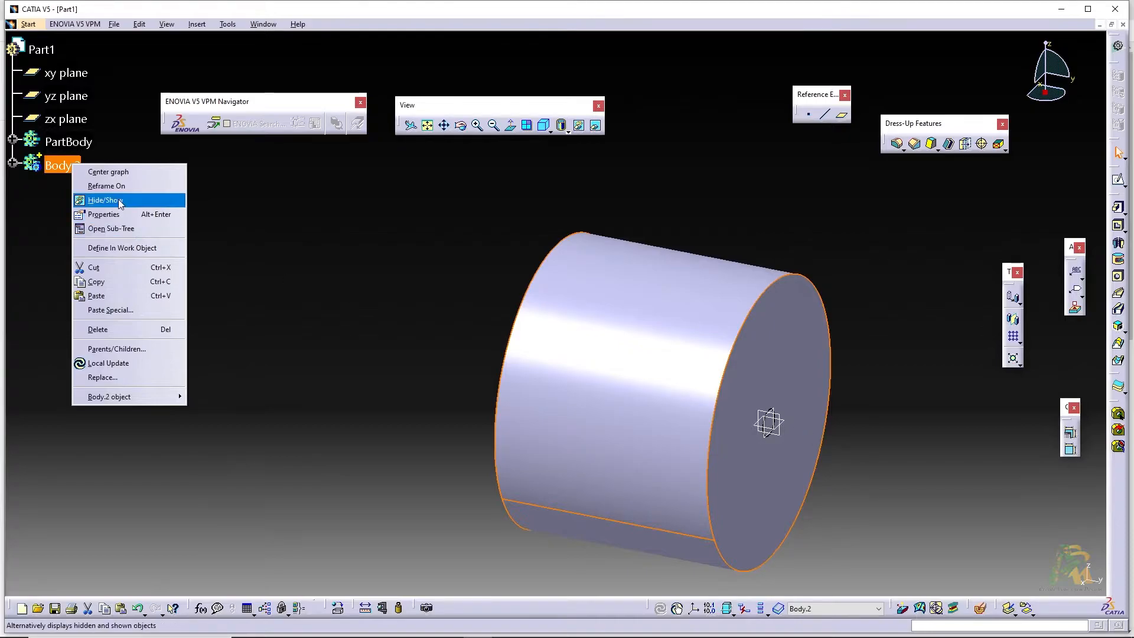
pyautogui.rightClick(61, 165)
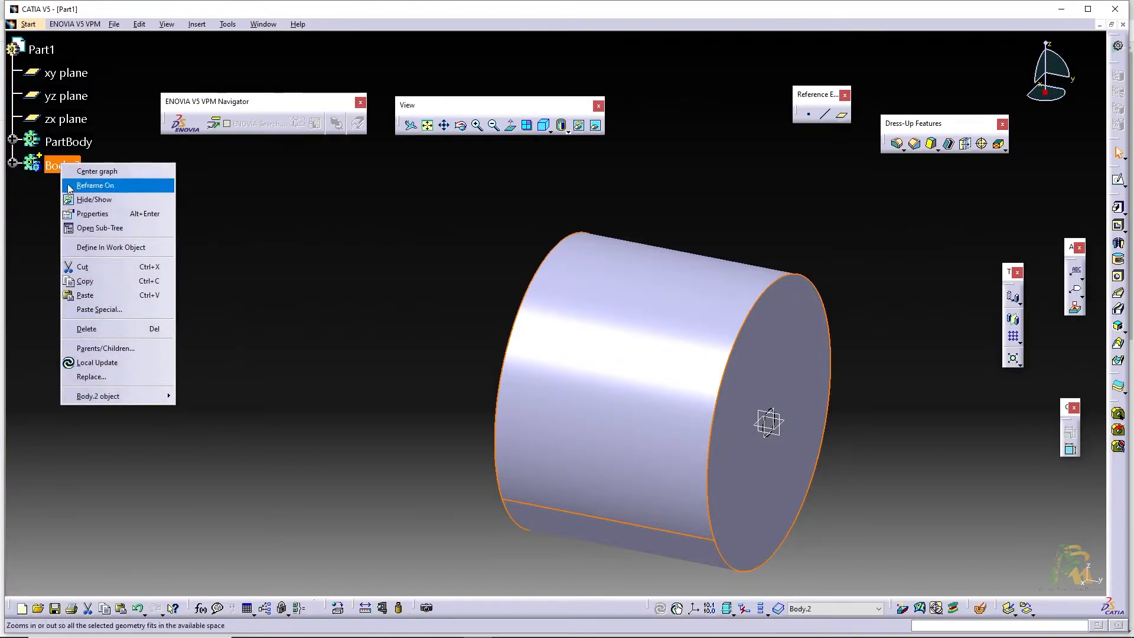
pyautogui.click(97, 216)
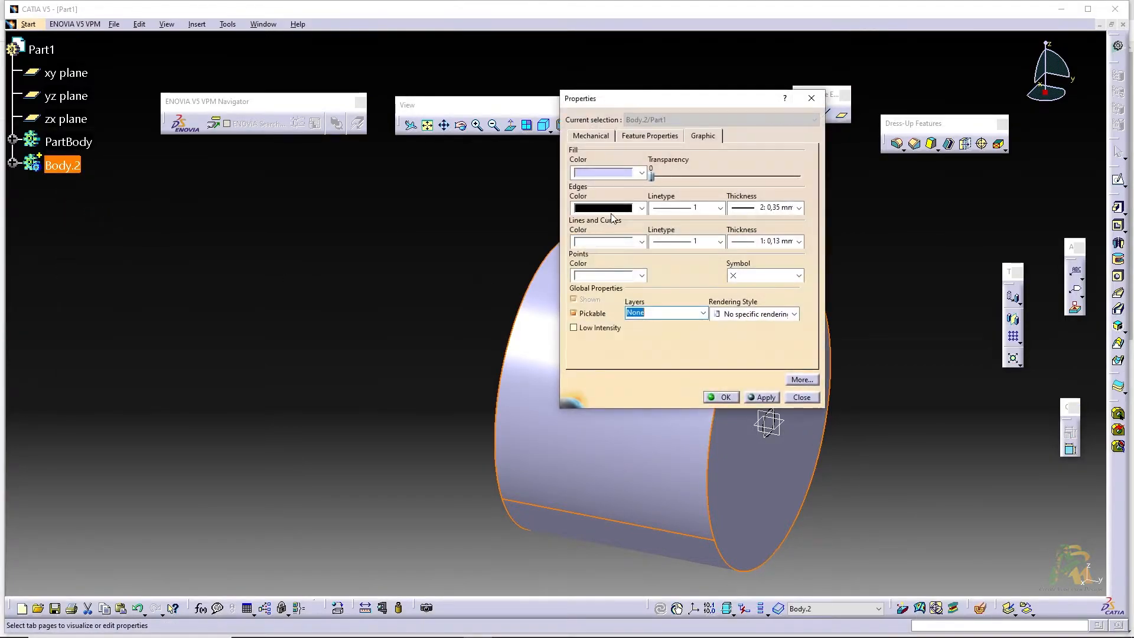
pyautogui.click(650, 136)
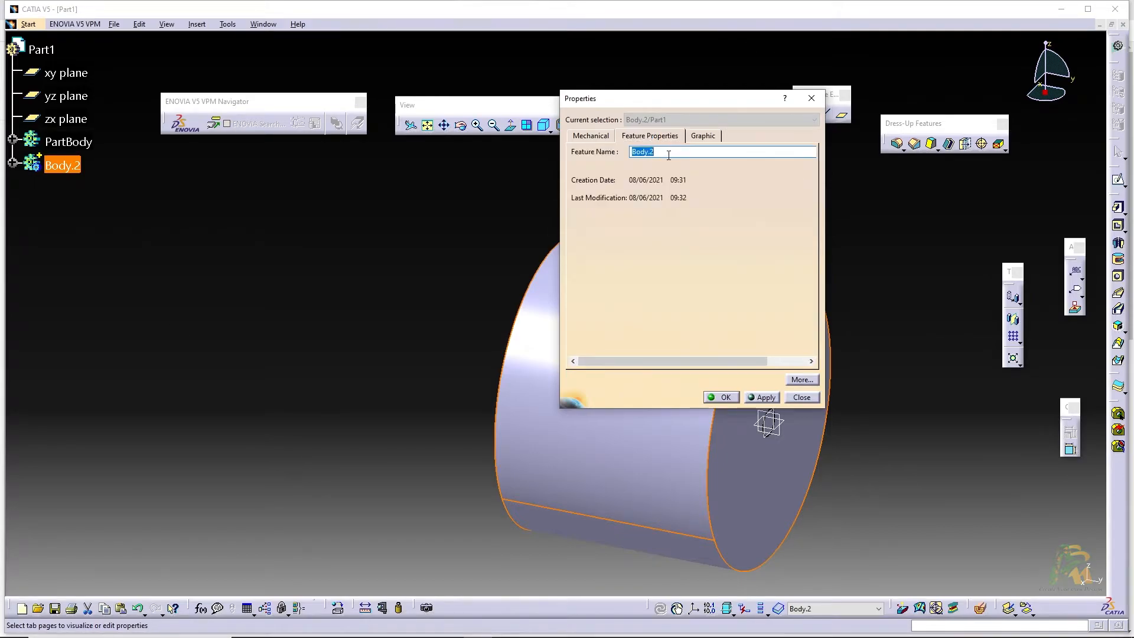
pyautogui.write('STOCK')
# Give the stock body a yellow fill with transparency 178 and apply the properties
pyautogui.click(703, 136)
pyautogui.click(642, 173)
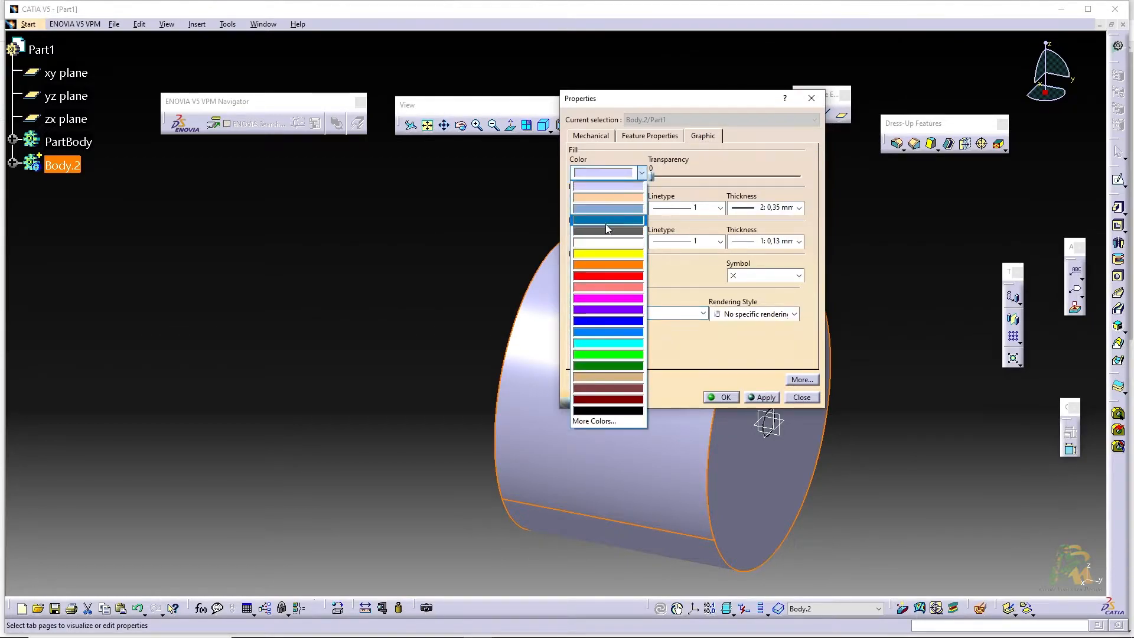
pyautogui.click(605, 253)
pyautogui.moveTo(653, 176); pyautogui.dragTo(756, 177)
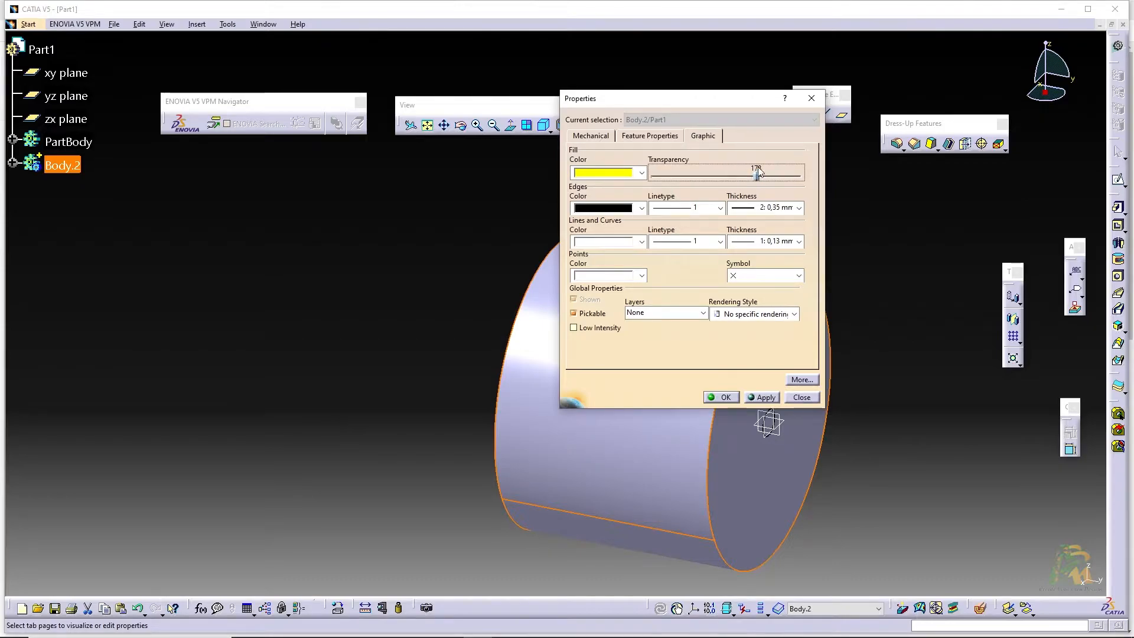
pyautogui.click(764, 396)
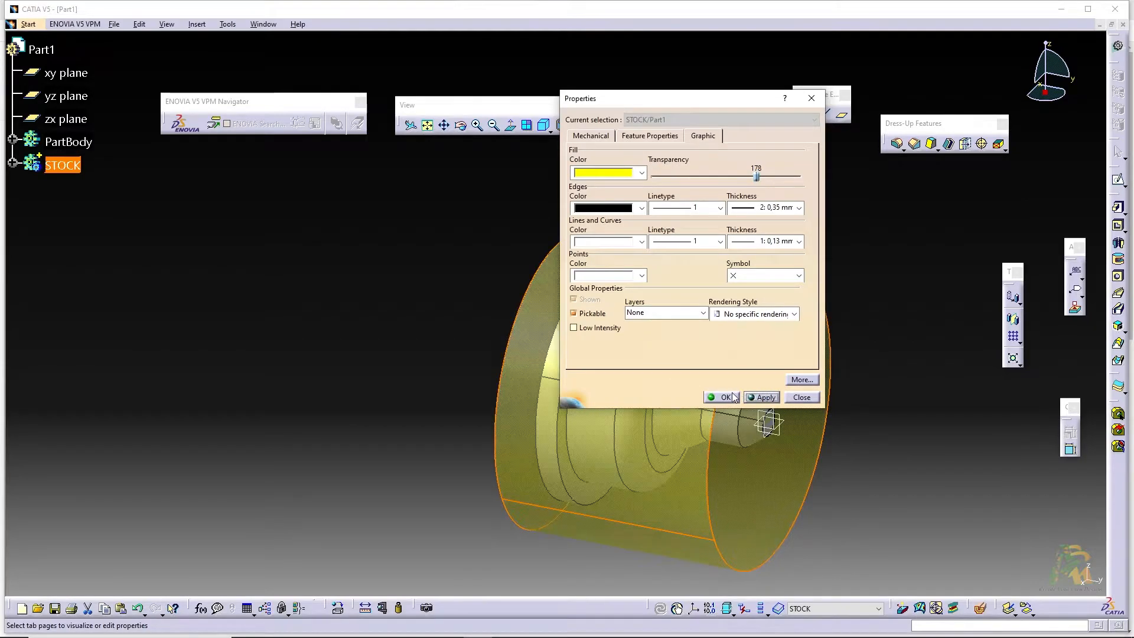
pyautogui.click(724, 397)
pyautogui.moveTo(405, 299); pyautogui.dragTo(284, 280, button='middle')
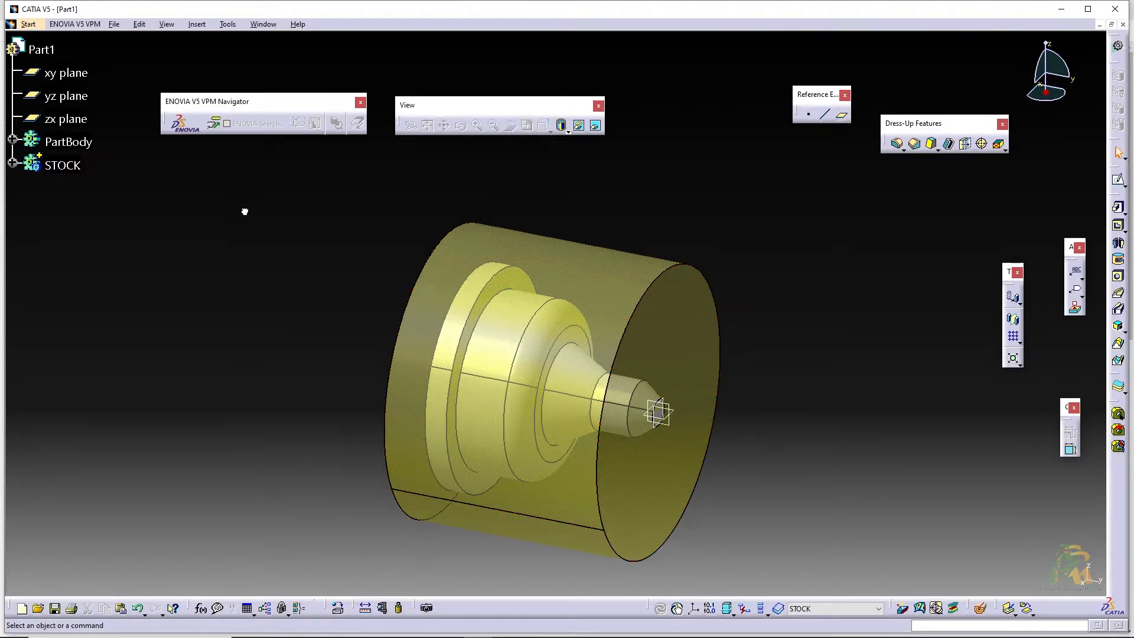
# Switch the part to the Lathe Machining workbench
pyautogui.click(33, 25)
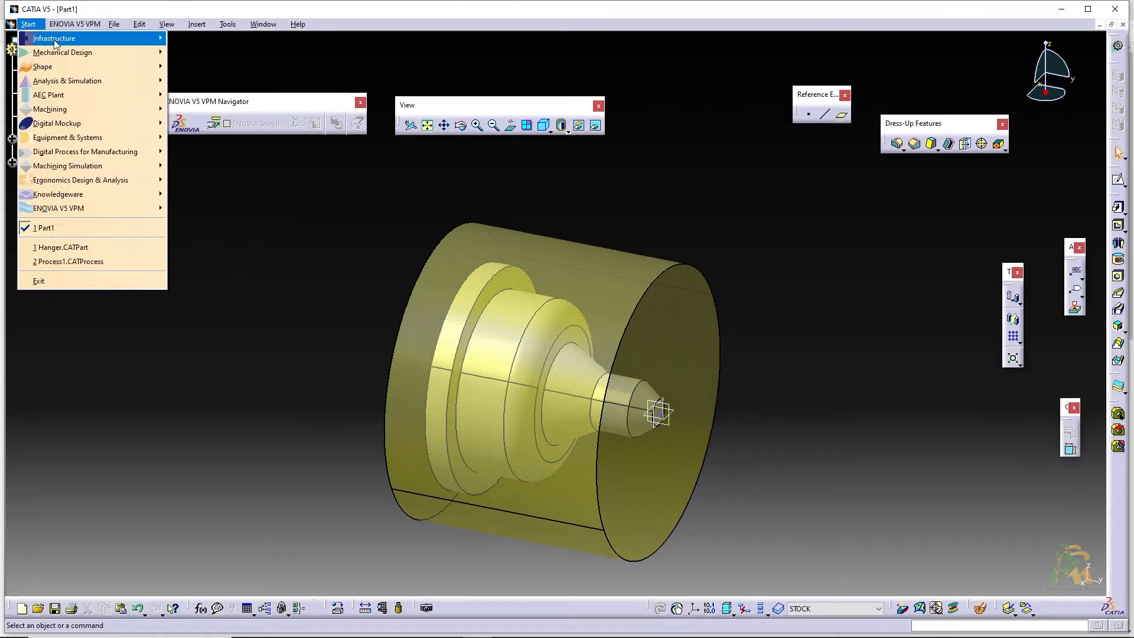
pyautogui.moveTo(82, 112)
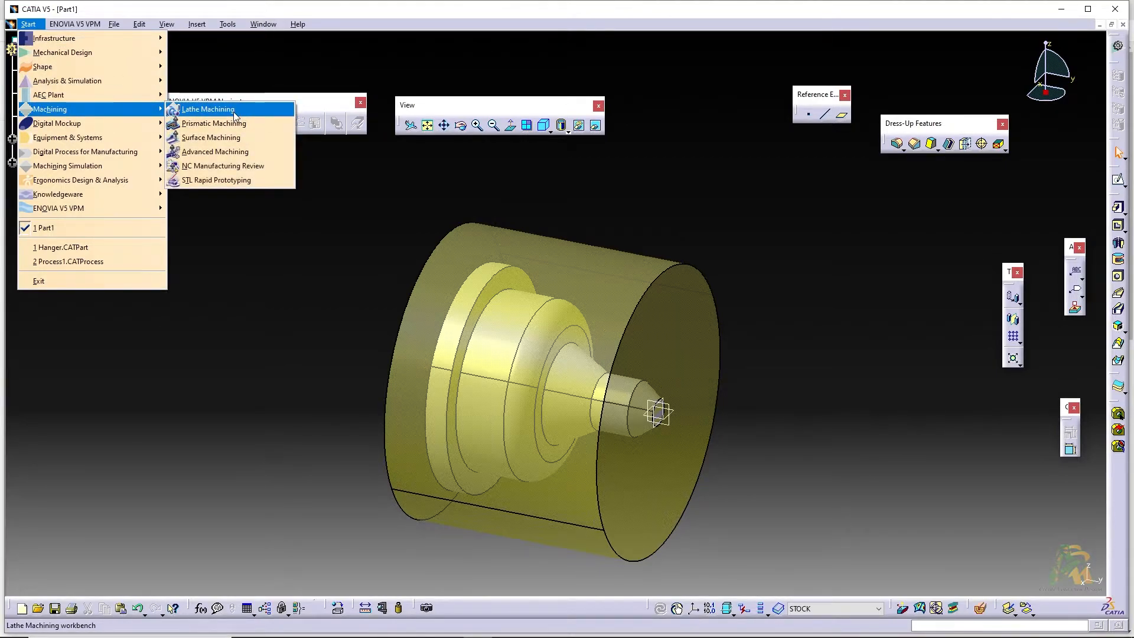
pyautogui.click(233, 109)
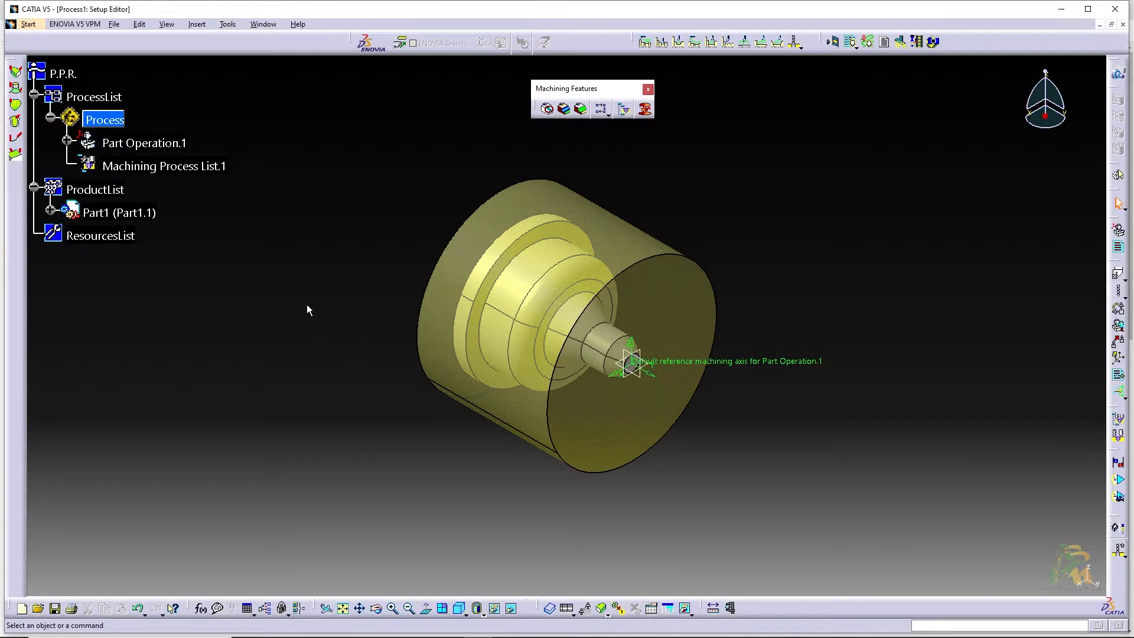
# Assign a horizontal lathe machine to Part Operation.1 and set its tools catalog to ToolSamples_SMG
pyautogui.doubleClick(148, 144)
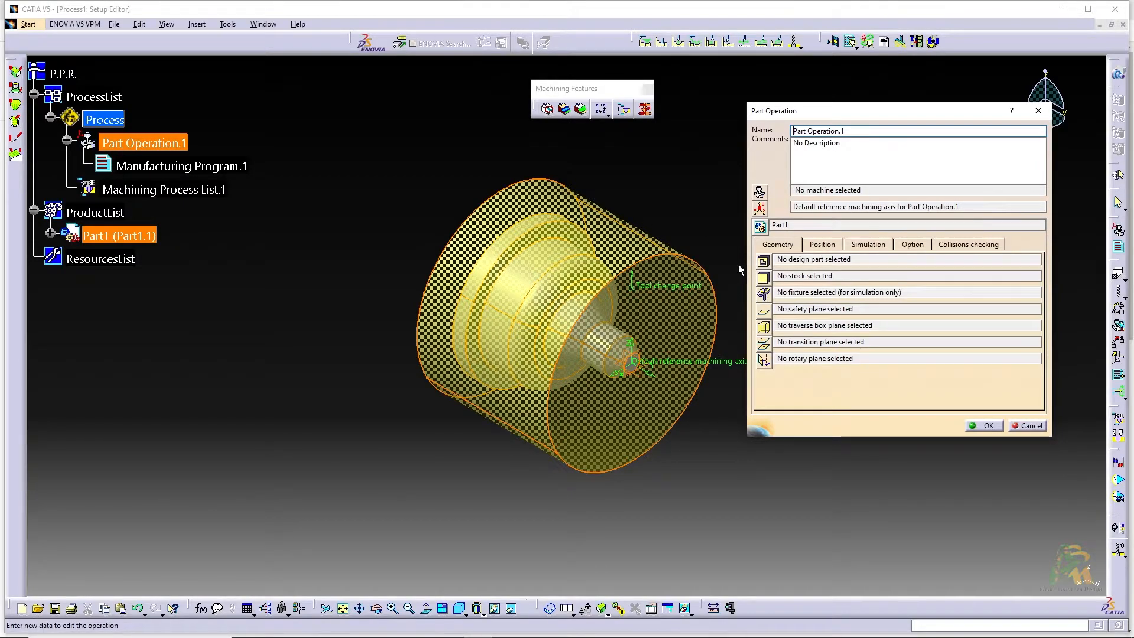
pyautogui.click(764, 279)
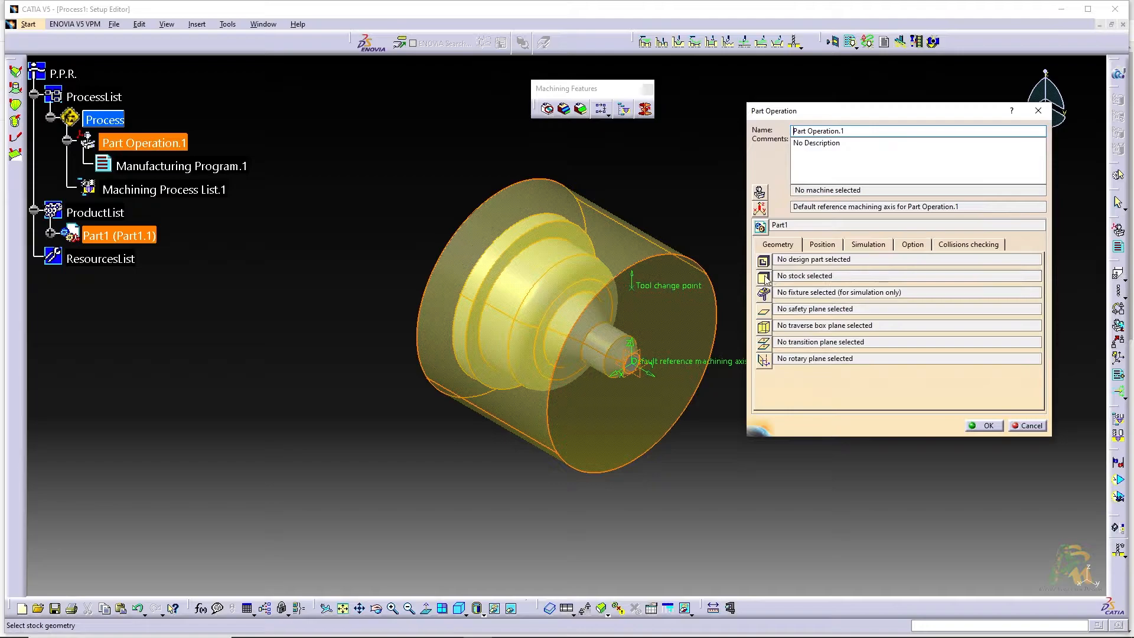
pyautogui.click(760, 195)
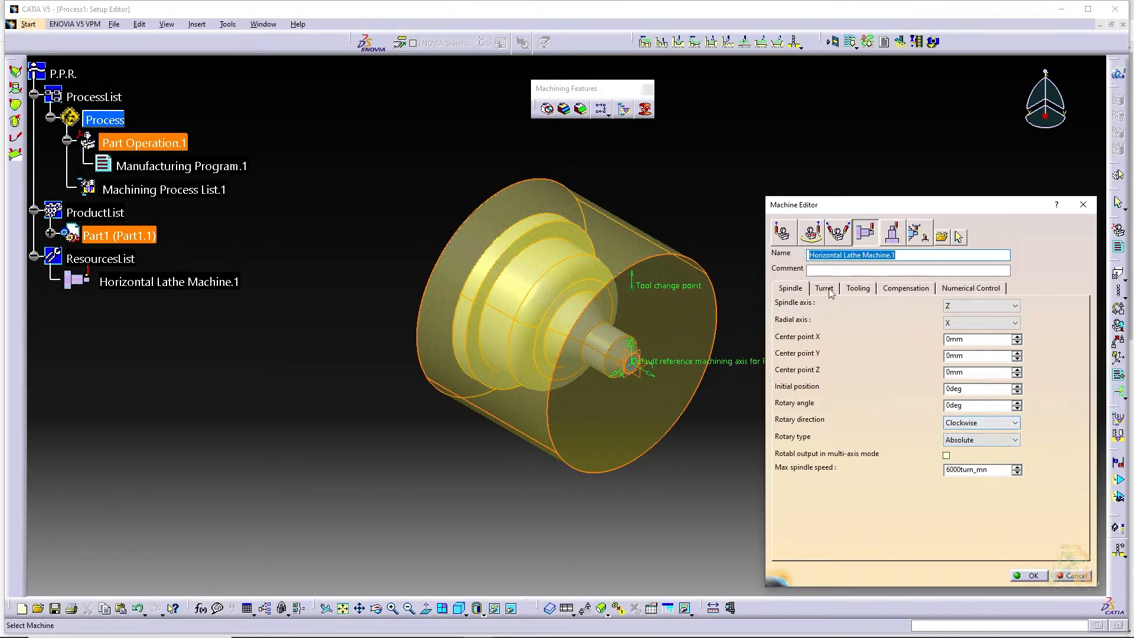
pyautogui.click(857, 290)
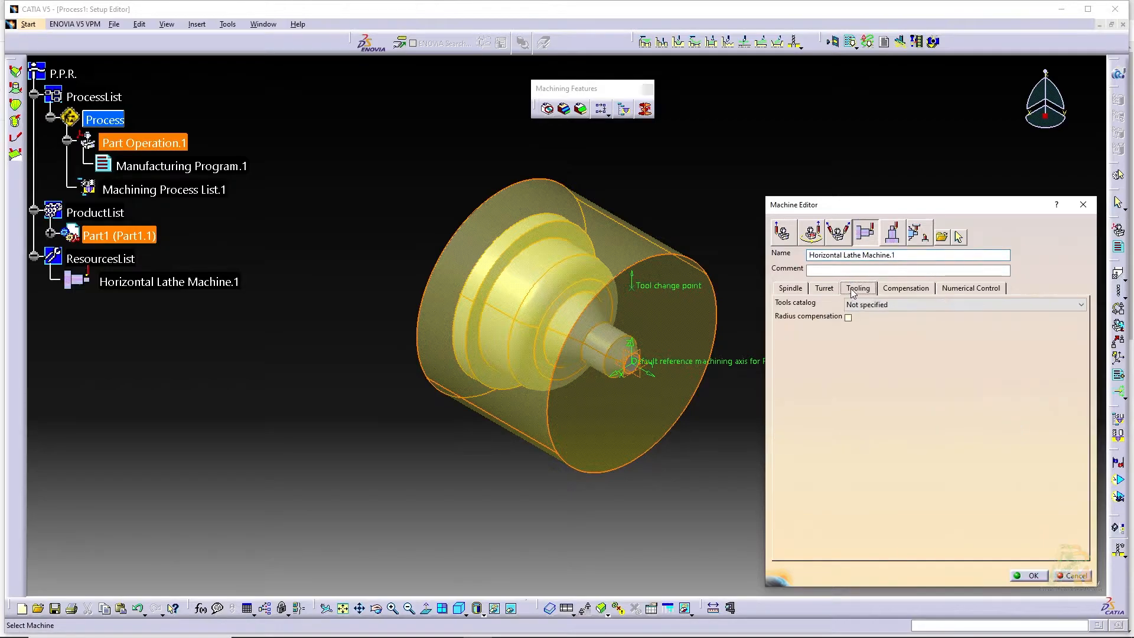
pyautogui.click(867, 303)
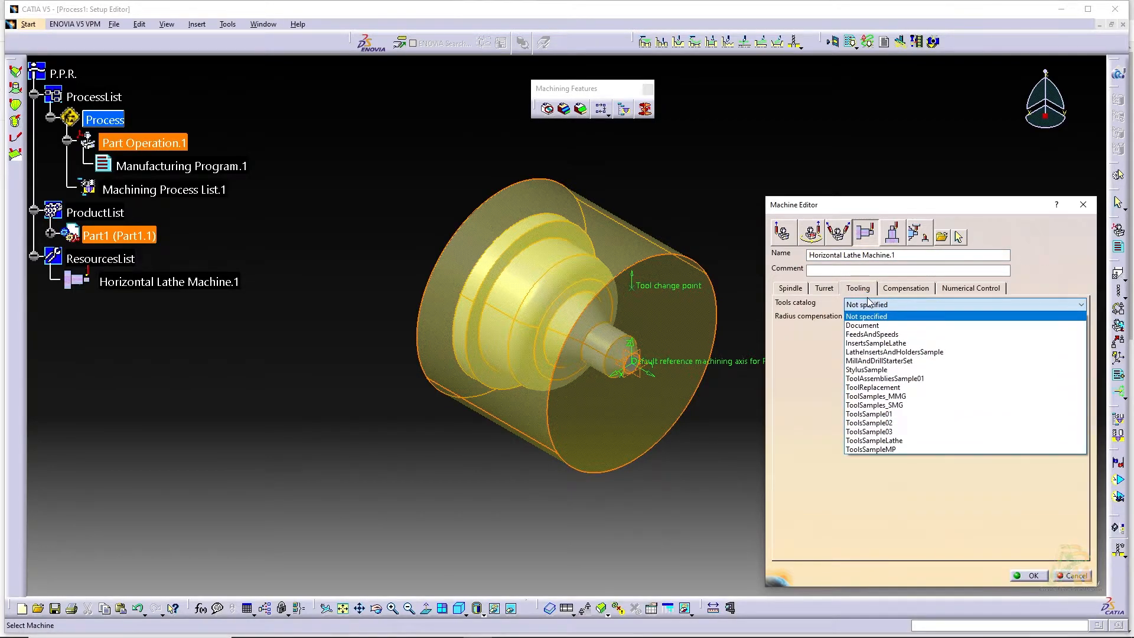
pyautogui.click(894, 408)
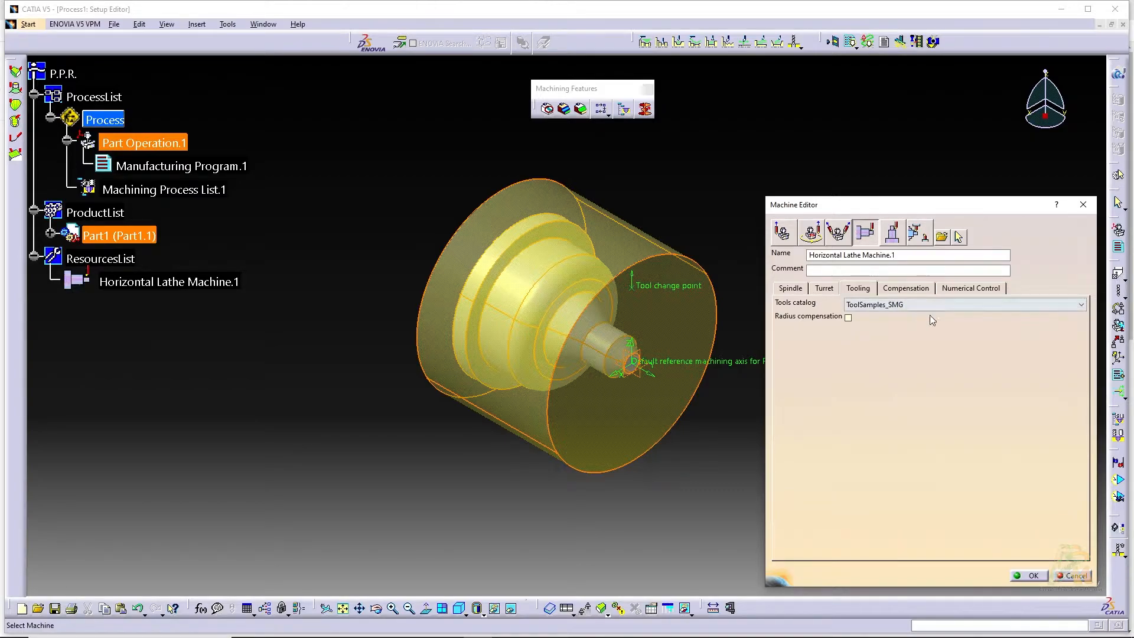
pyautogui.click(1032, 576)
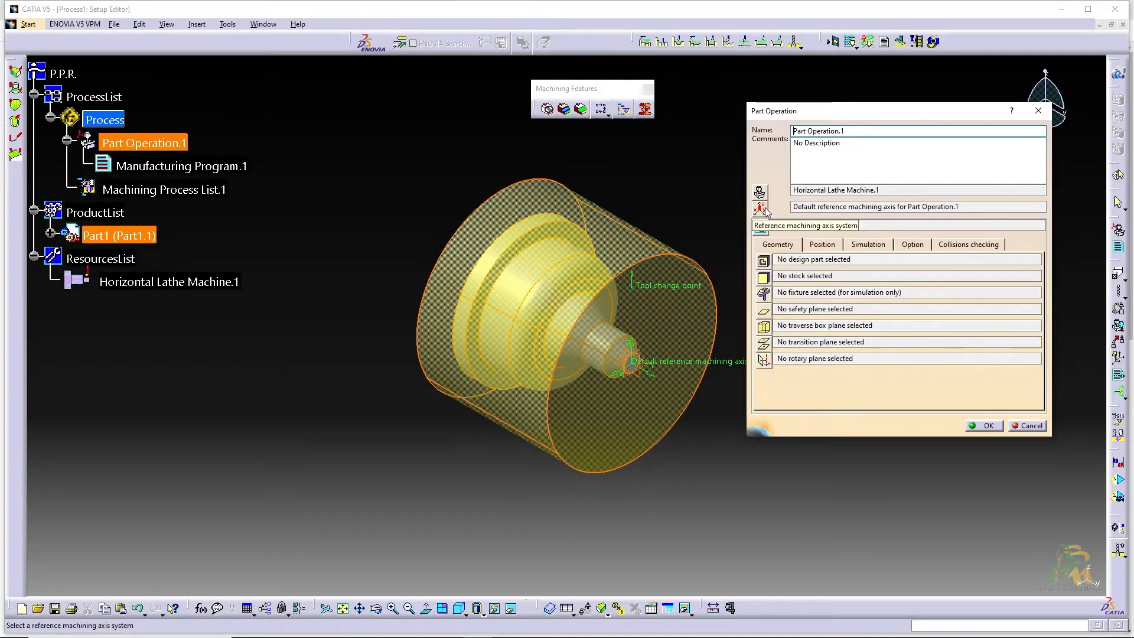
# Place the origin of the part operation's reference machining axis at the centre of the shaft's small end face
pyautogui.click(760, 210)
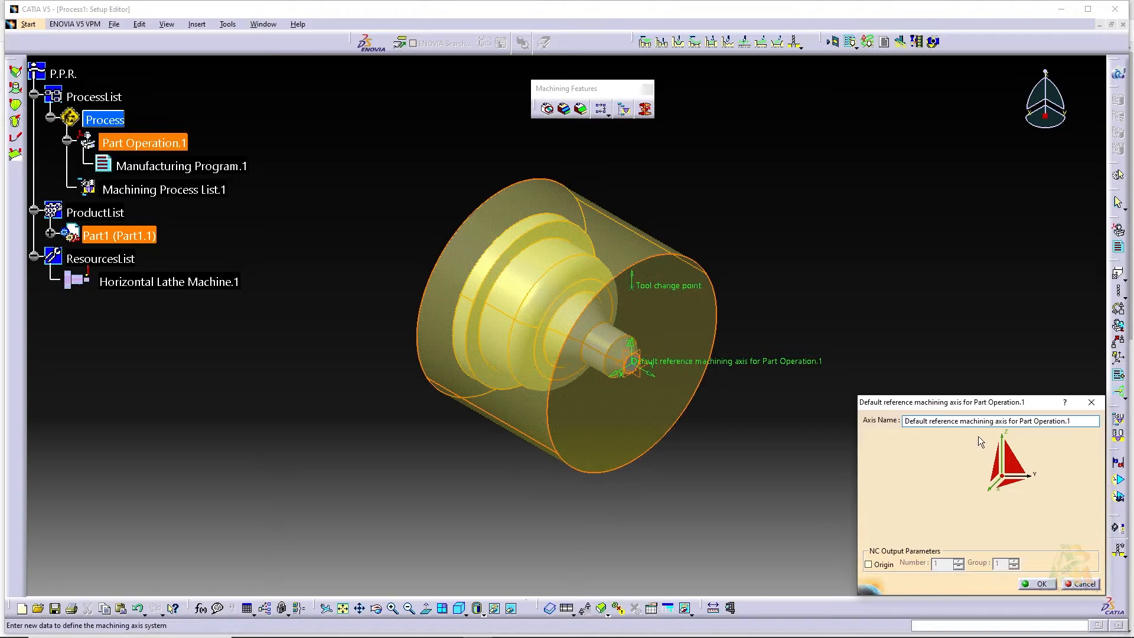
pyautogui.click(1003, 477)
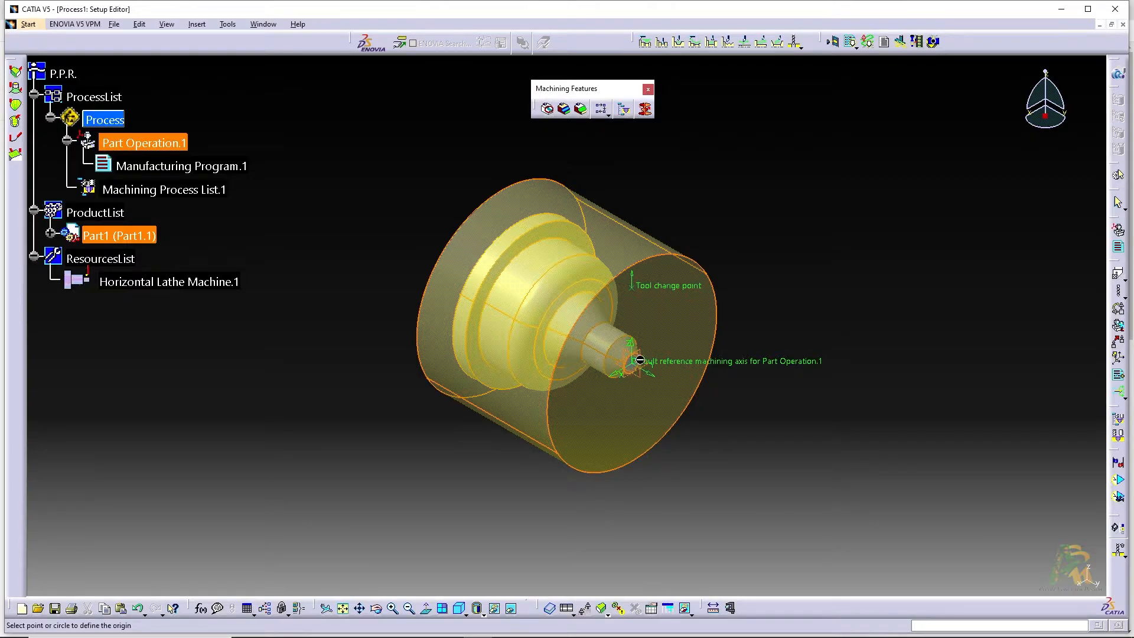
pyautogui.keyDown('ctrl'); pyautogui.moveTo(633, 368); pyautogui.dragTo(648, 316, button='middle'); pyautogui.keyUp('ctrl')
pyautogui.click(694, 377)
pyautogui.moveTo(711, 378); pyautogui.dragTo(644, 352, button='middle')
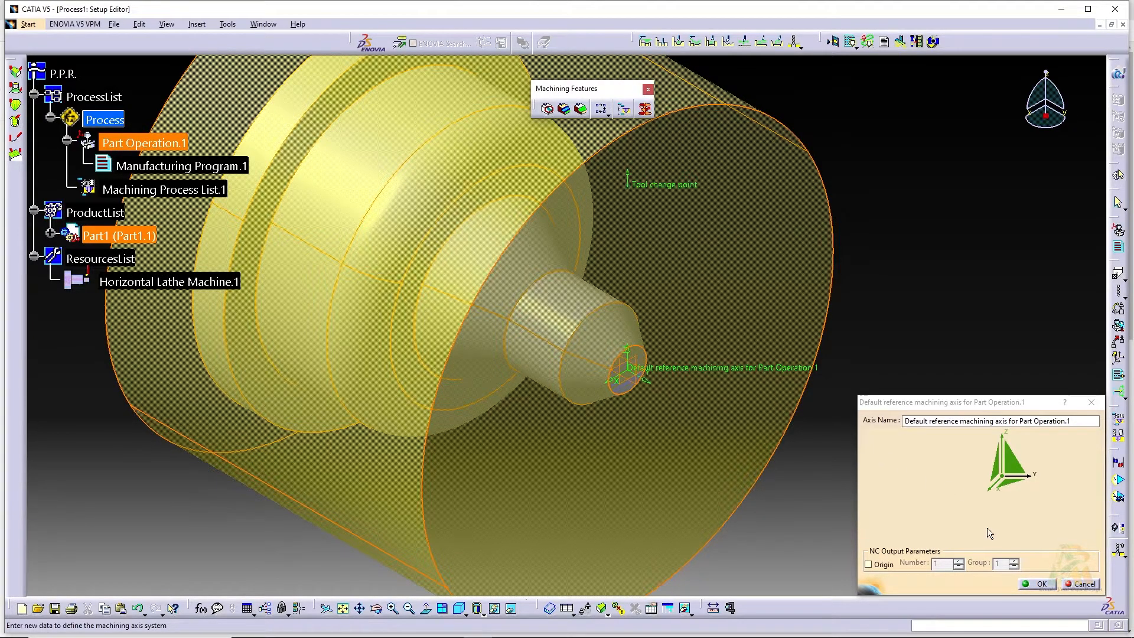
# Reverse the X direction of the reference machining axis and accept the axis system
pyautogui.click(995, 486)
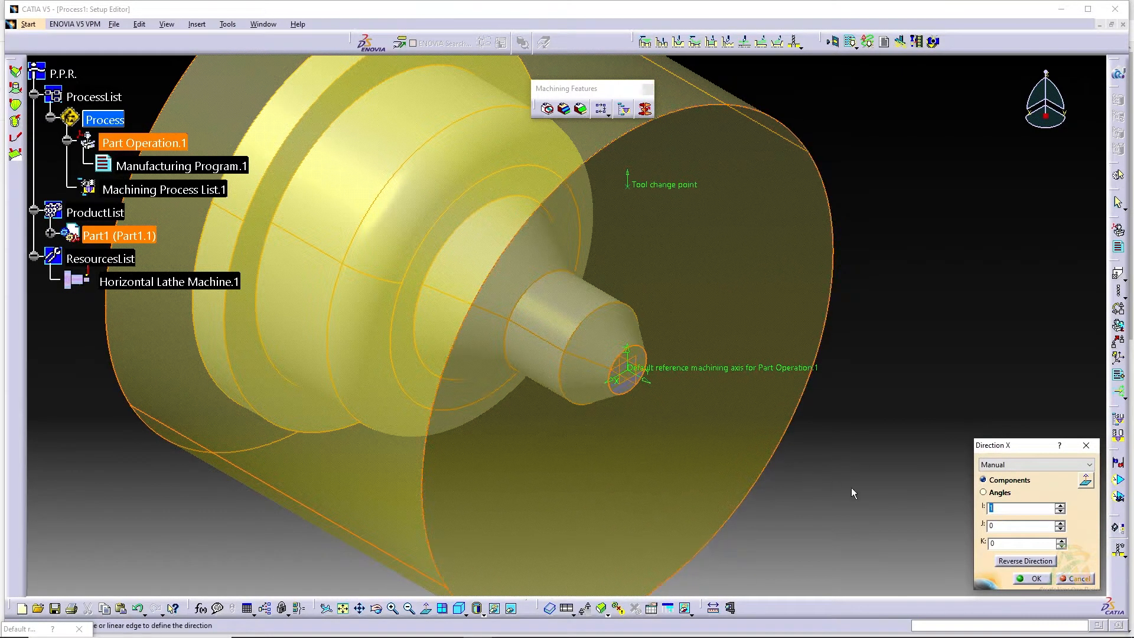
pyautogui.click(1022, 562)
pyautogui.click(1038, 579)
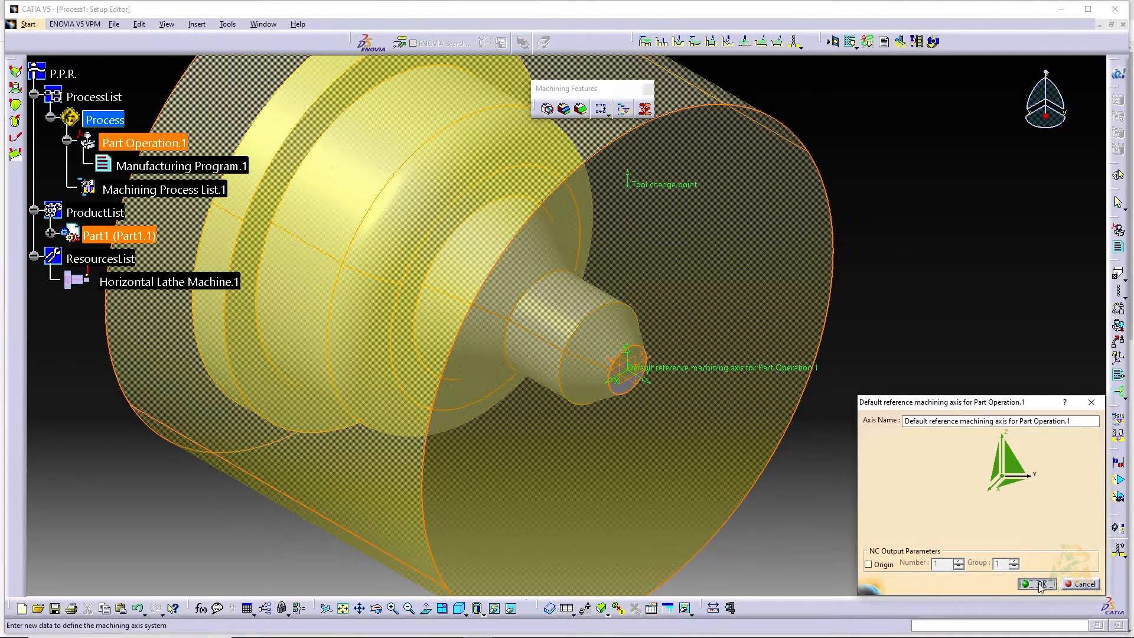
pyautogui.click(1040, 585)
# Assign the STOCK body of Part1 as the stock of the part operation
pyautogui.moveTo(613, 377); pyautogui.dragTo(558, 394, button='middle')
pyautogui.moveTo(605, 310); pyautogui.dragTo(606, 332, button='middle')
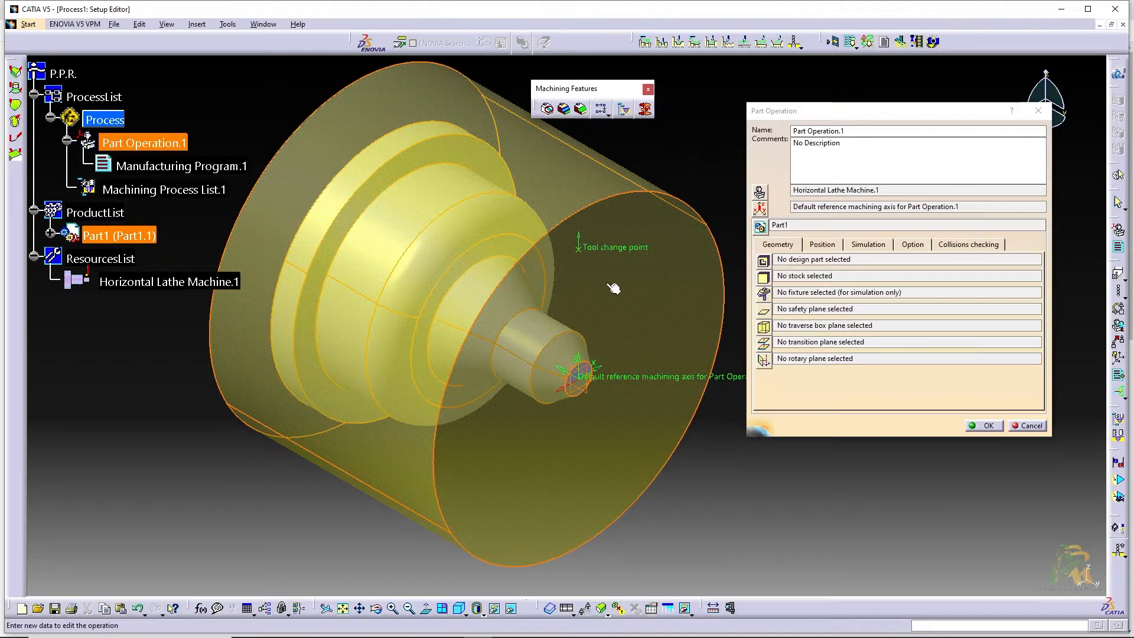
pyautogui.click(762, 278)
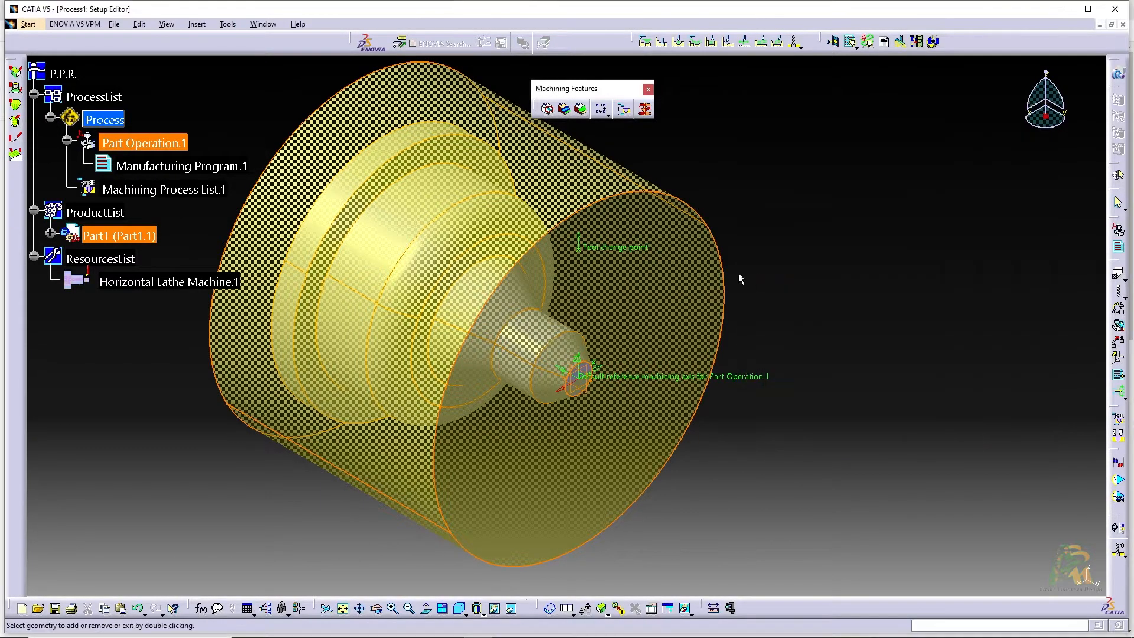
pyautogui.click(50, 234)
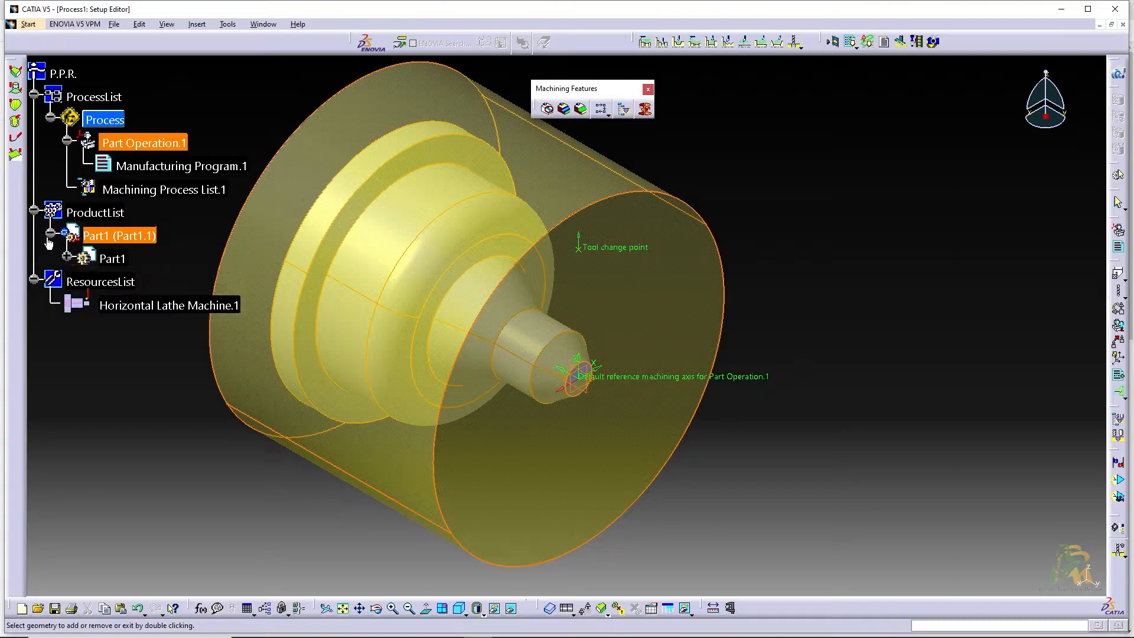
pyautogui.click(66, 258)
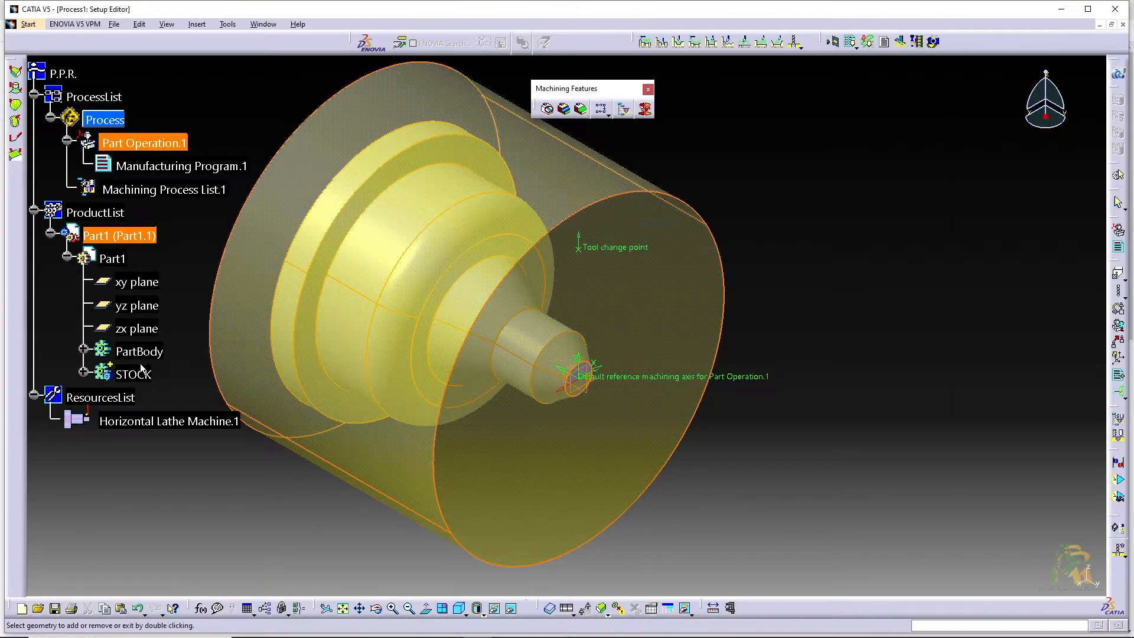
pyautogui.click(139, 374)
pyautogui.doubleClick(130, 372)
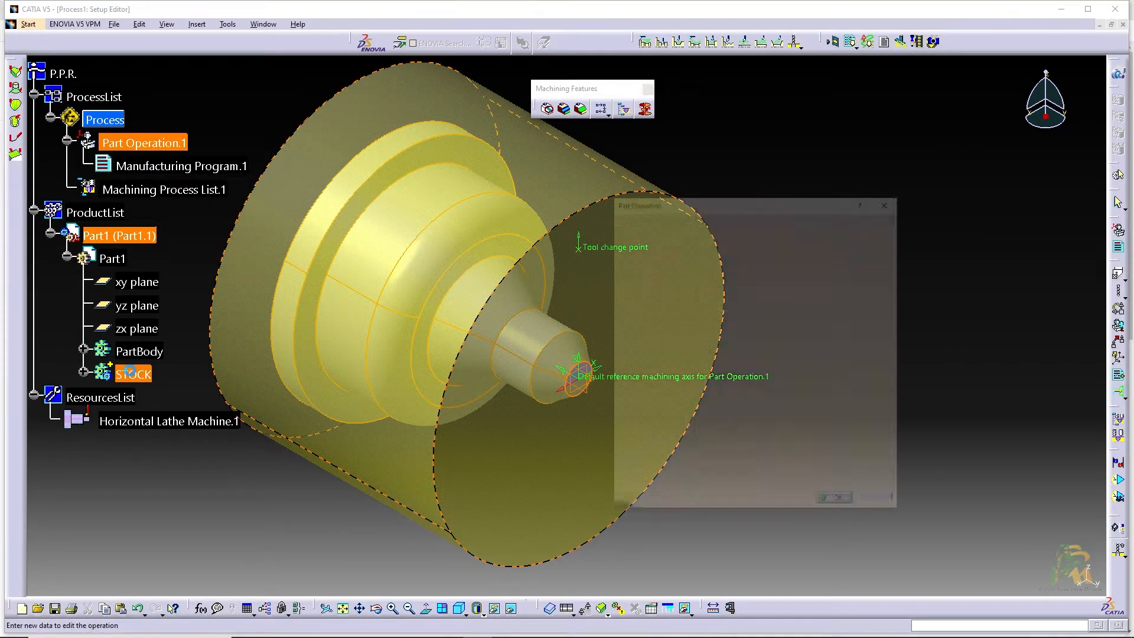
pyautogui.click(823, 276)
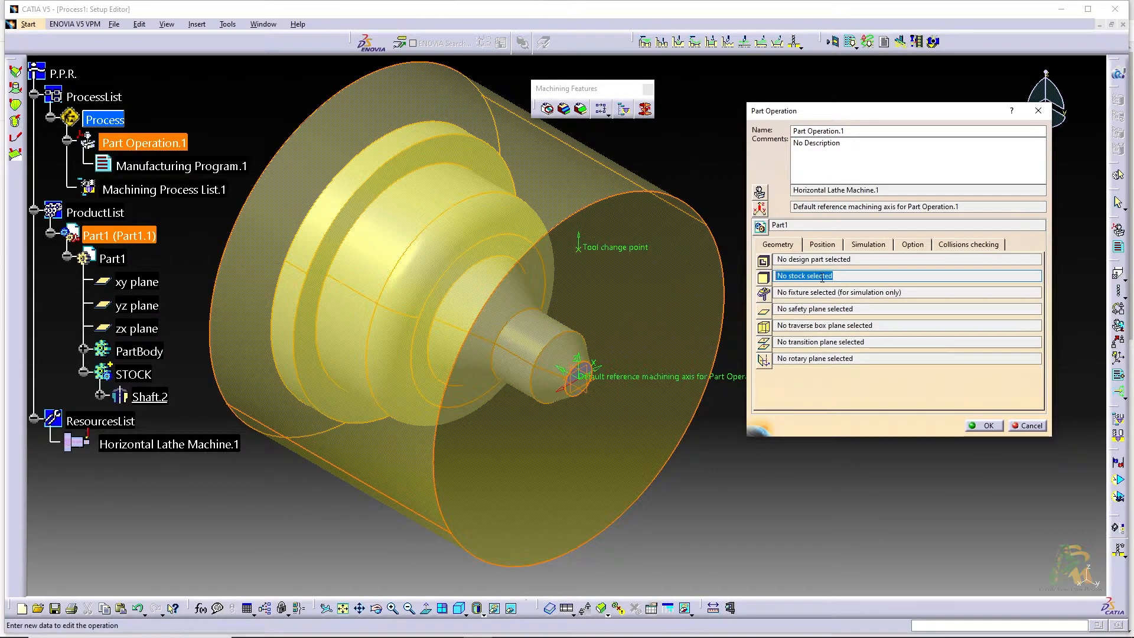
pyautogui.click(764, 278)
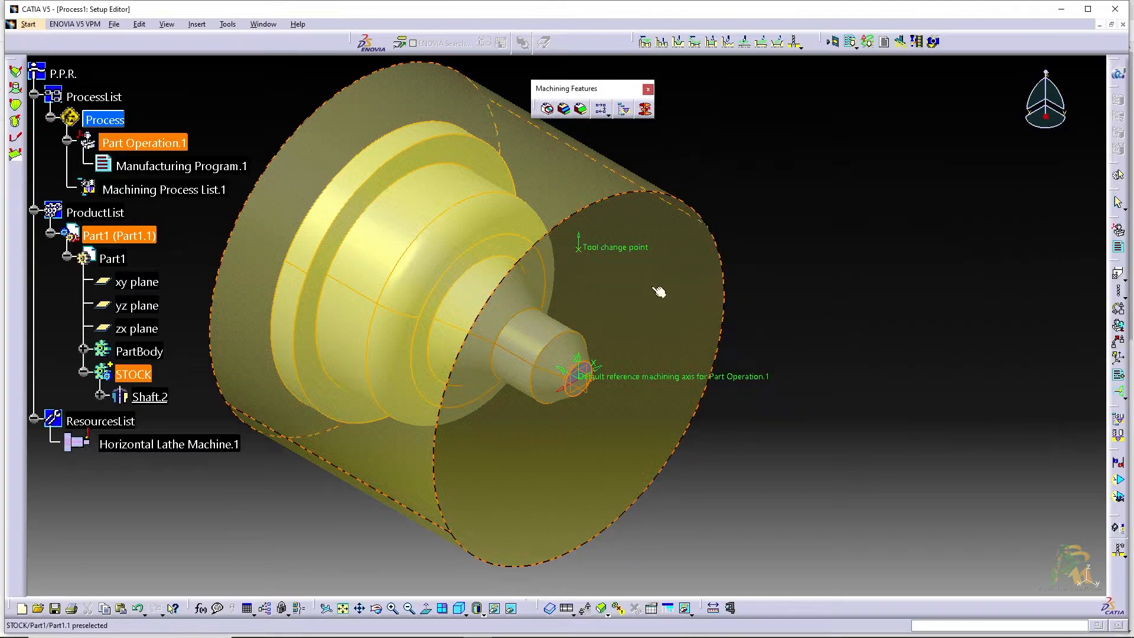
pyautogui.click(133, 376)
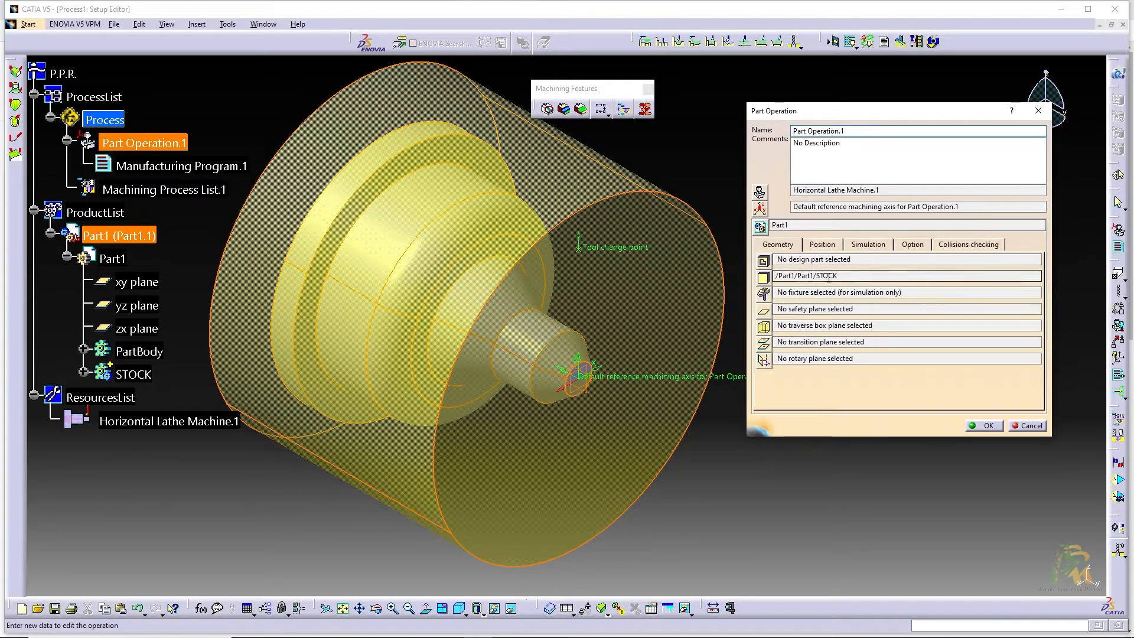
# Assign PartBody as the design part and accept the part operation settings
pyautogui.click(763, 262)
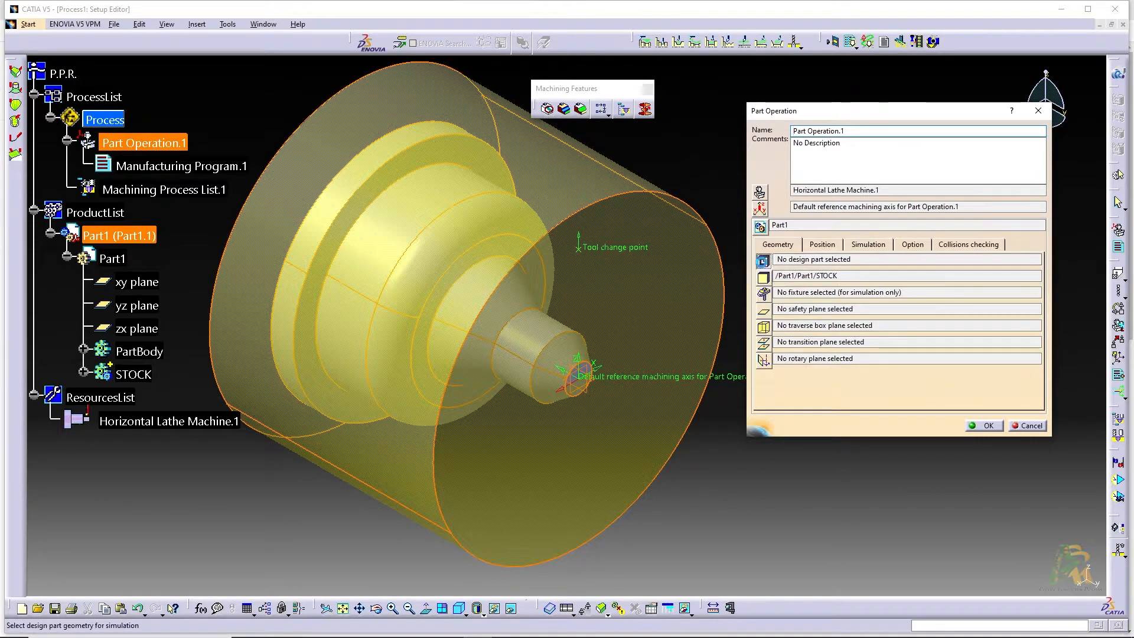
pyautogui.click(139, 351)
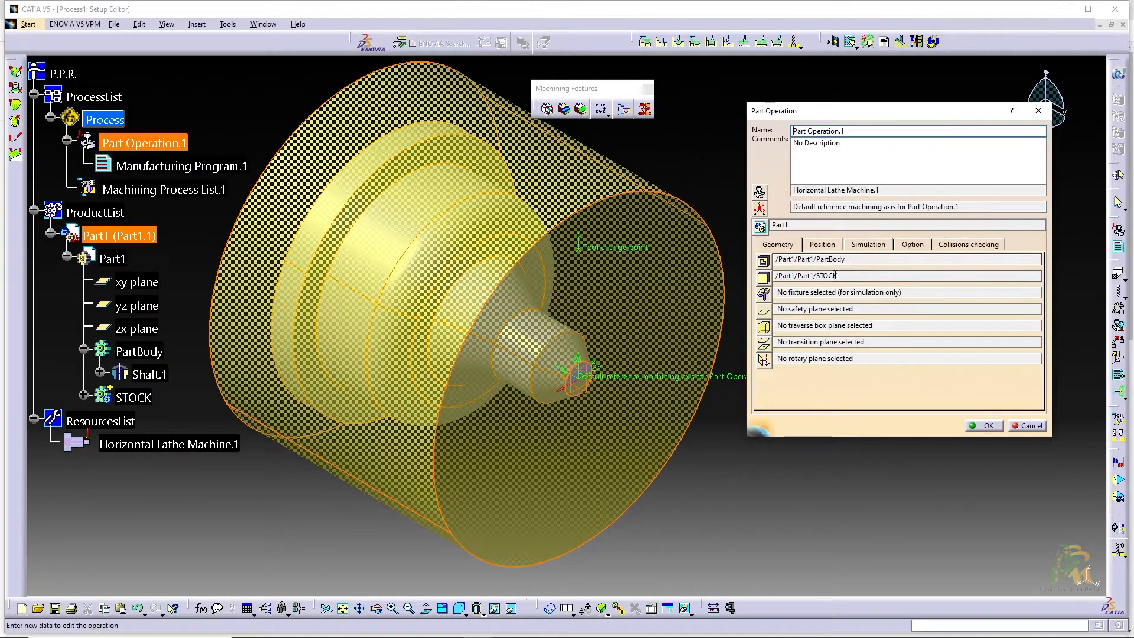
pyautogui.click(990, 425)
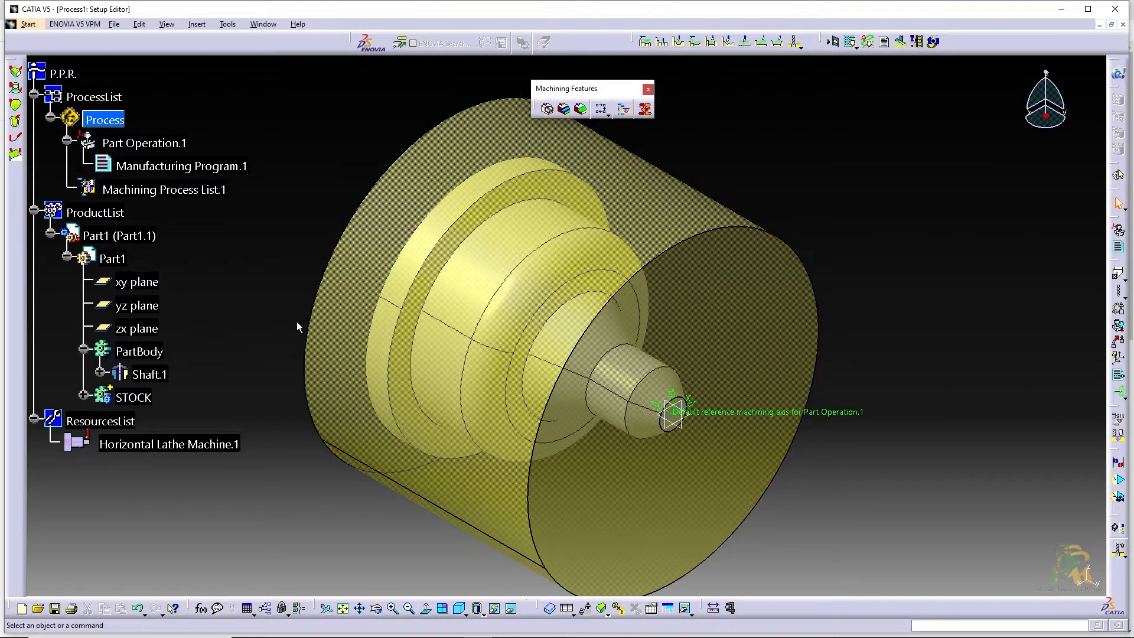
# Show the hidden profile sketches Sketch.1 of the shaft and Sketch.2 of the stock body
pyautogui.click(99, 373)
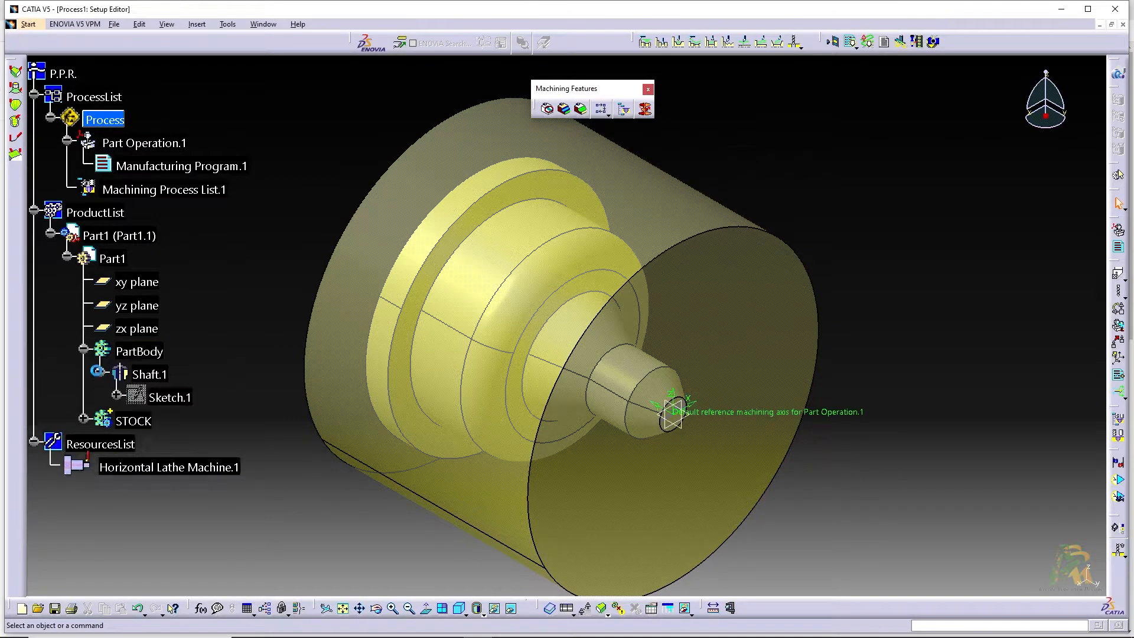
pyautogui.rightClick(162, 395)
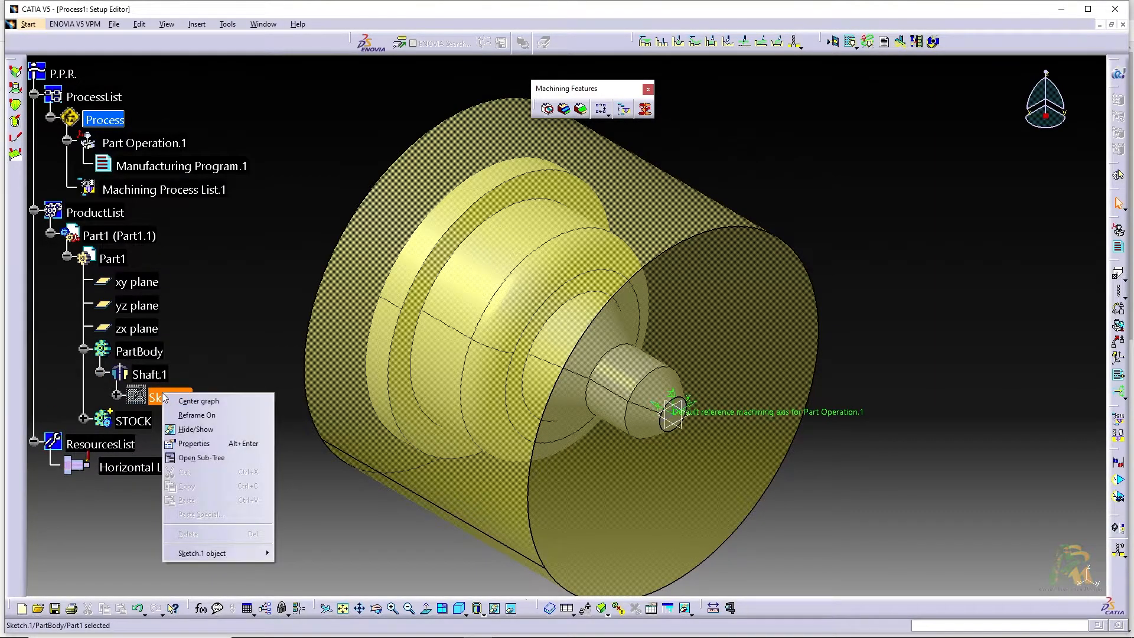
pyautogui.click(188, 430)
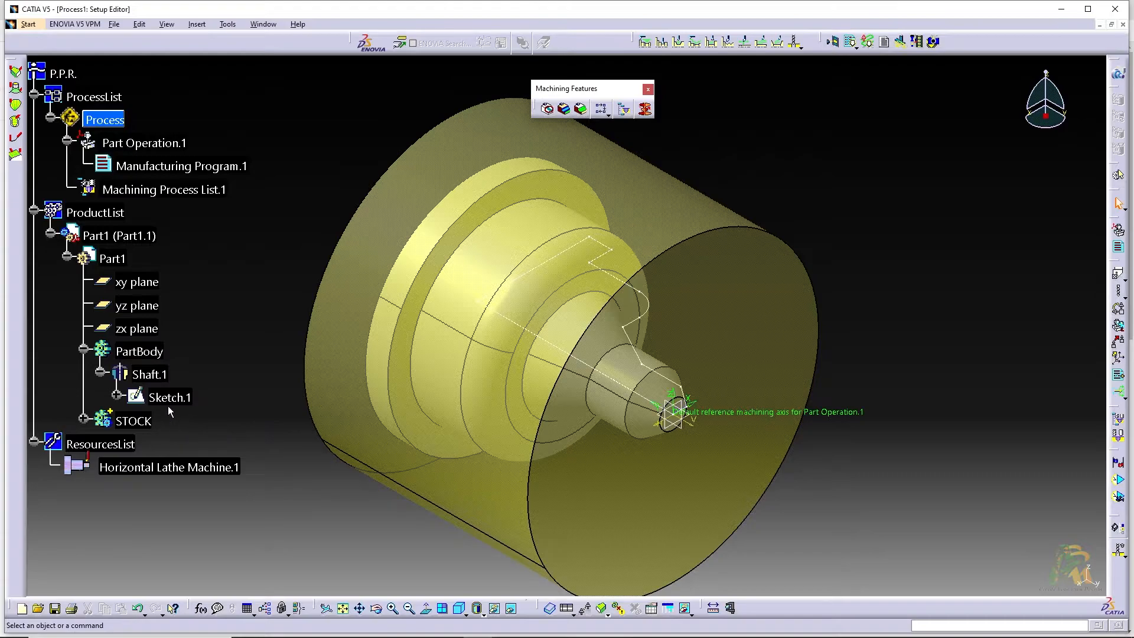
pyautogui.click(84, 418)
pyautogui.click(100, 442)
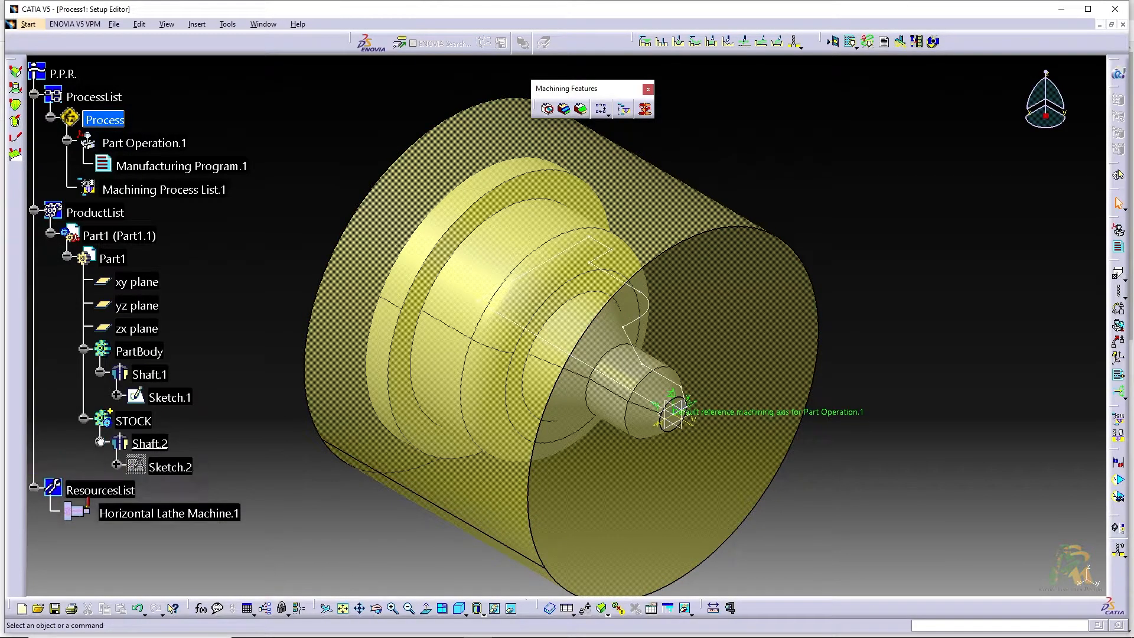
pyautogui.rightClick(171, 468)
pyautogui.click(199, 507)
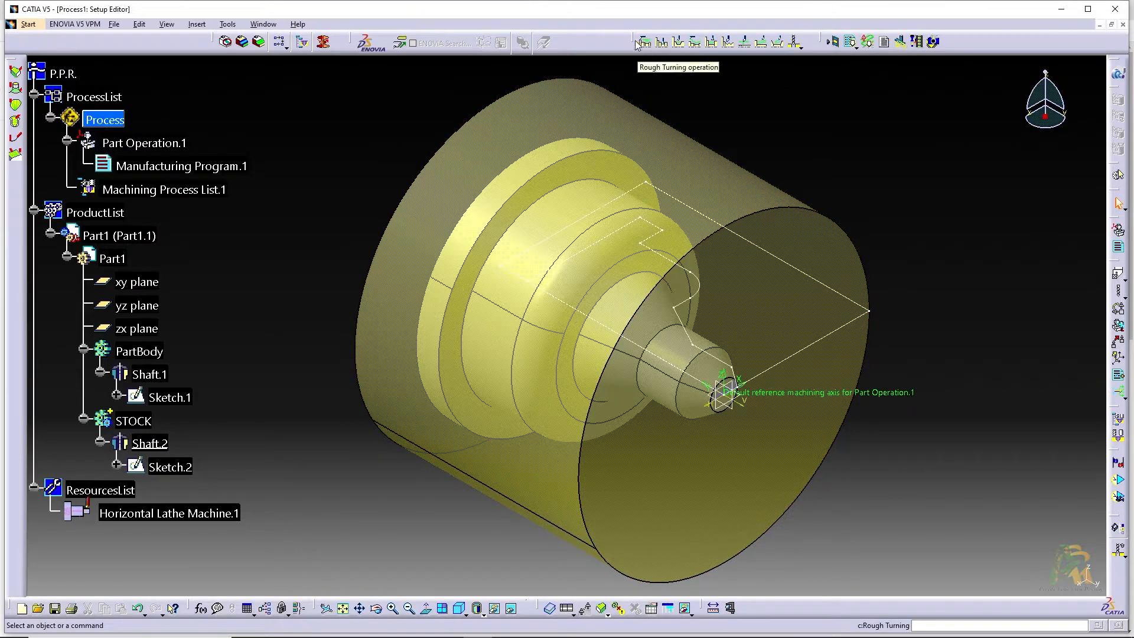
# Insert a Rough Turning operation under Manufacturing Program.1
pyautogui.moveTo(635, 42); pyautogui.dragTo(666, 89)
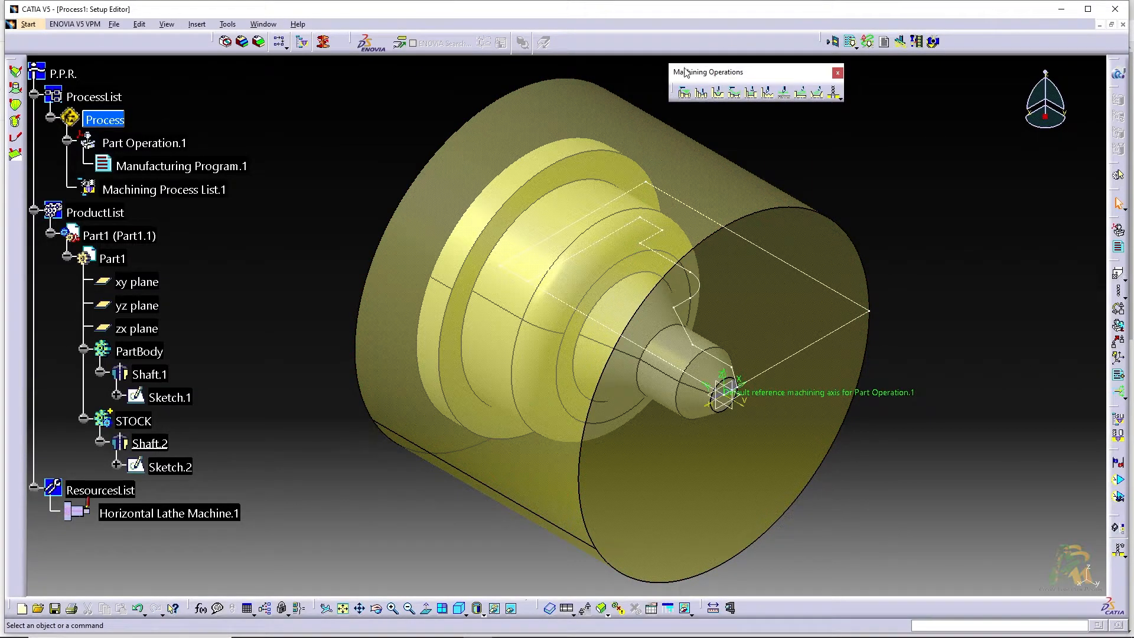
pyautogui.moveTo(699, 78); pyautogui.dragTo(650, 35)
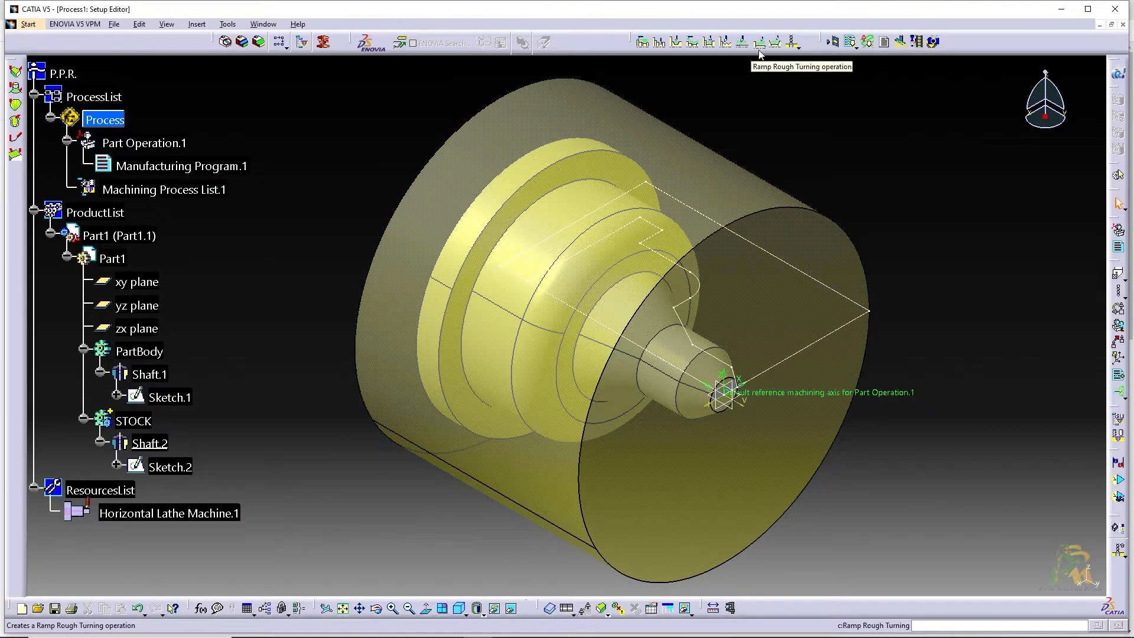
pyautogui.click(644, 44)
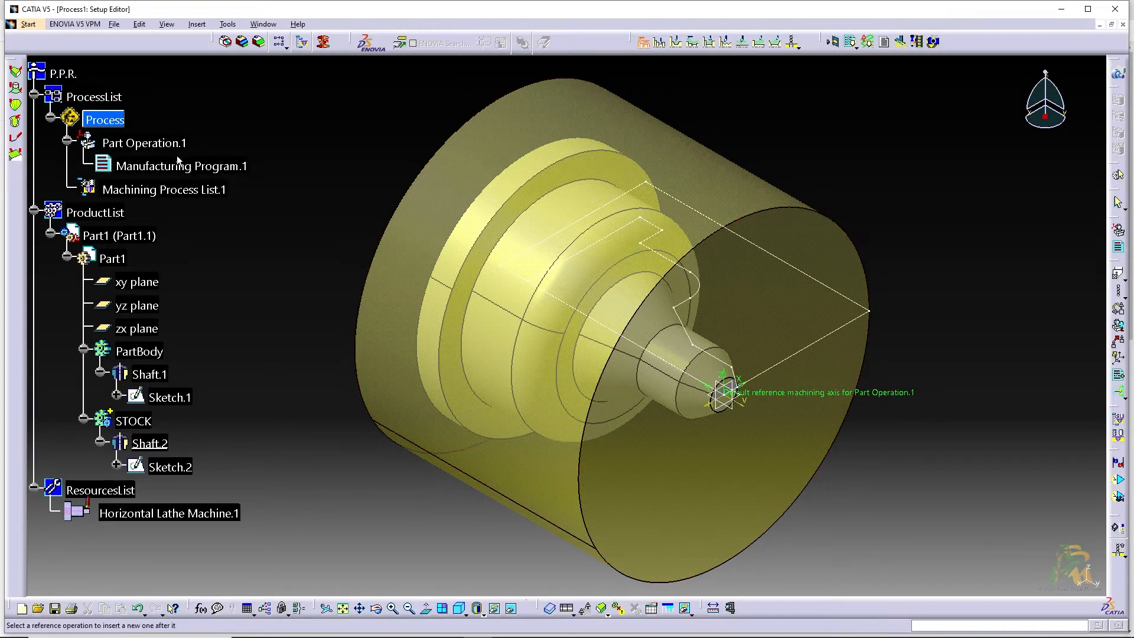
pyautogui.click(132, 165)
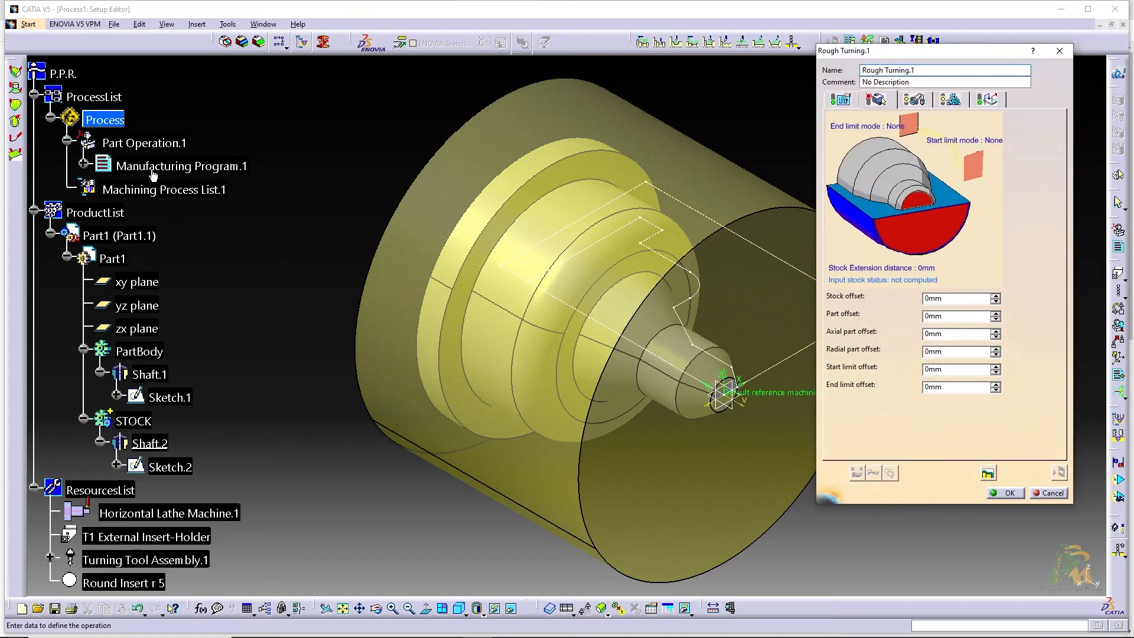
# Select the front and outer edges of the stock sketch Sketch.2 as the stock element of the rough turning operation
pyautogui.moveTo(446, 126); pyautogui.dragTo(566, 128, button='middle')
pyautogui.middleClick(566, 129)
pyautogui.moveTo(459, 279); pyautogui.dragTo(431, 70, button='middle')
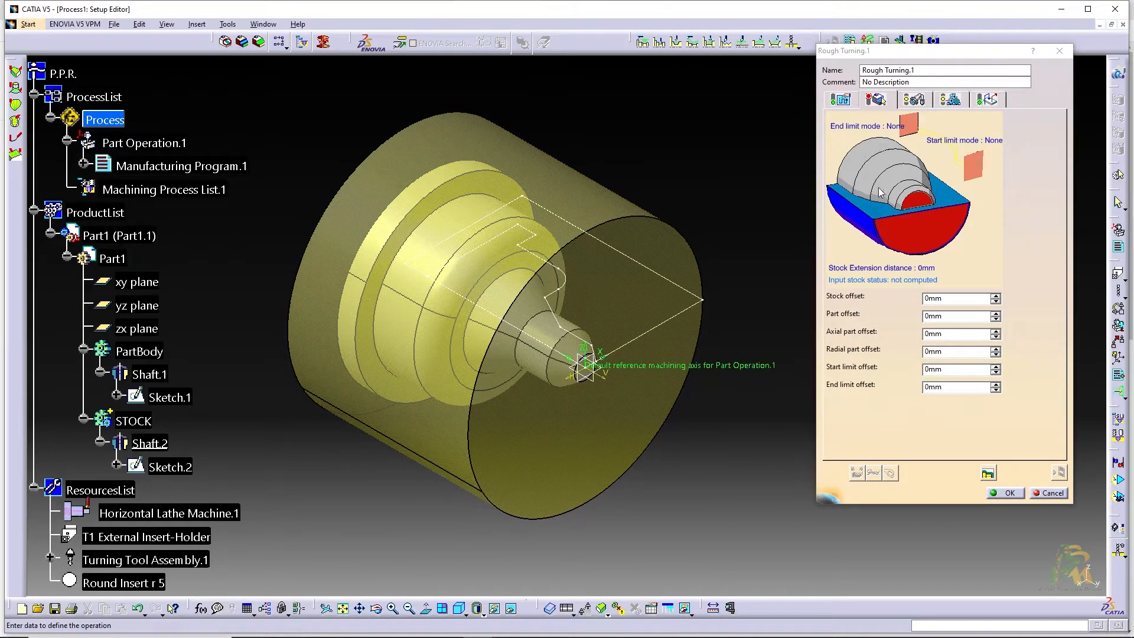
pyautogui.click(913, 236)
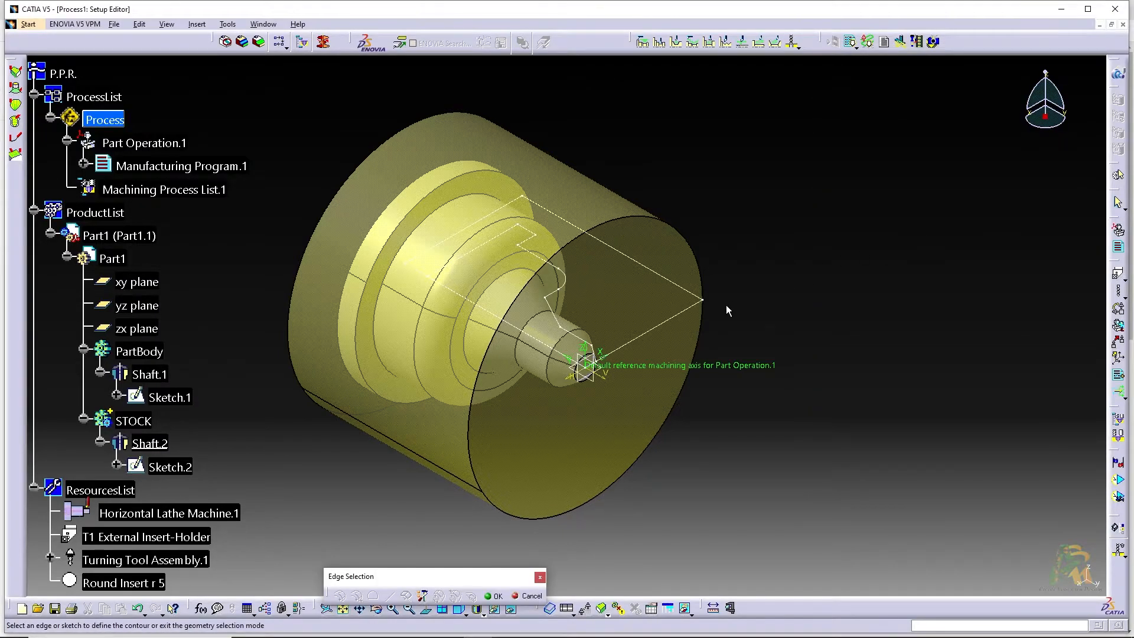
pyautogui.click(688, 318)
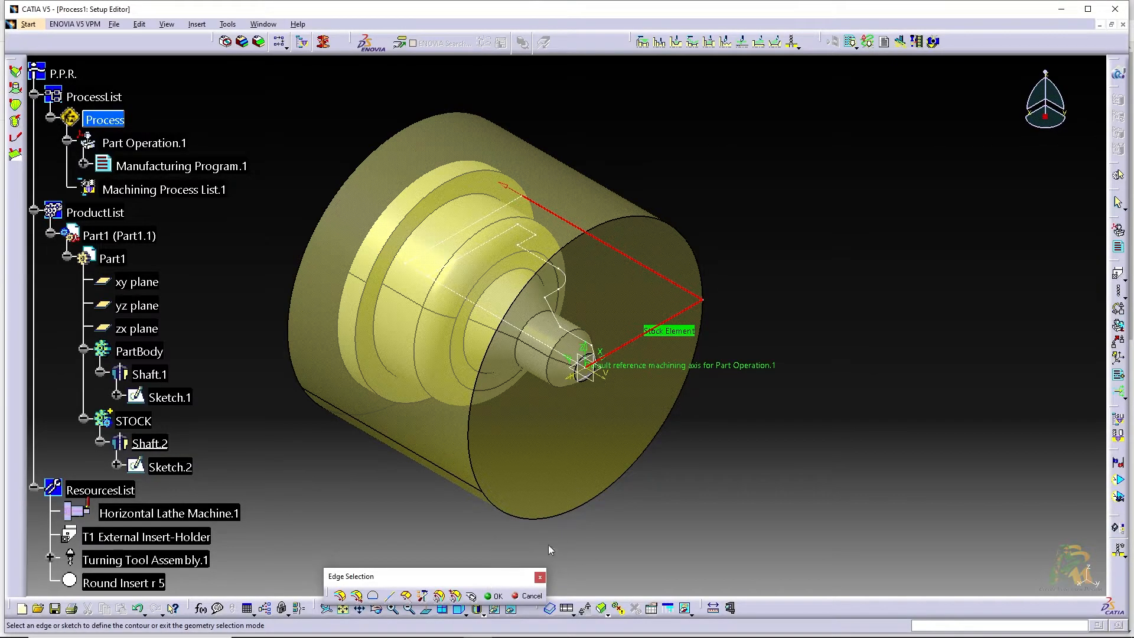
pyautogui.click(877, 442)
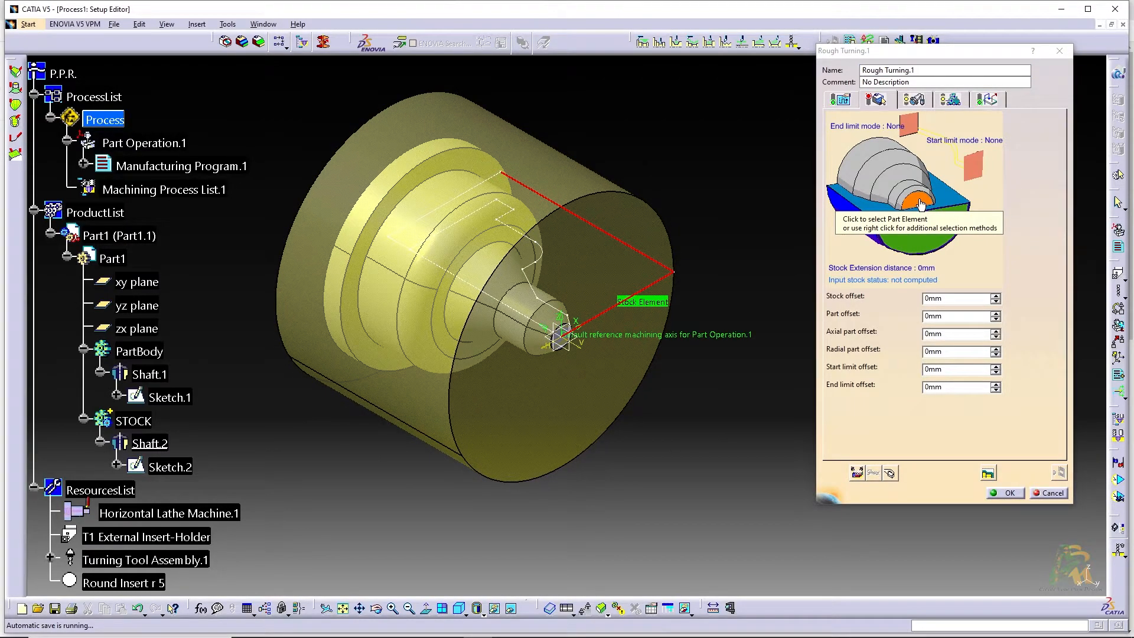
# Define the part element from the shaft profile in Sketch.1, propagating along the belt of edges up to the shoulder edge
pyautogui.click(921, 203)
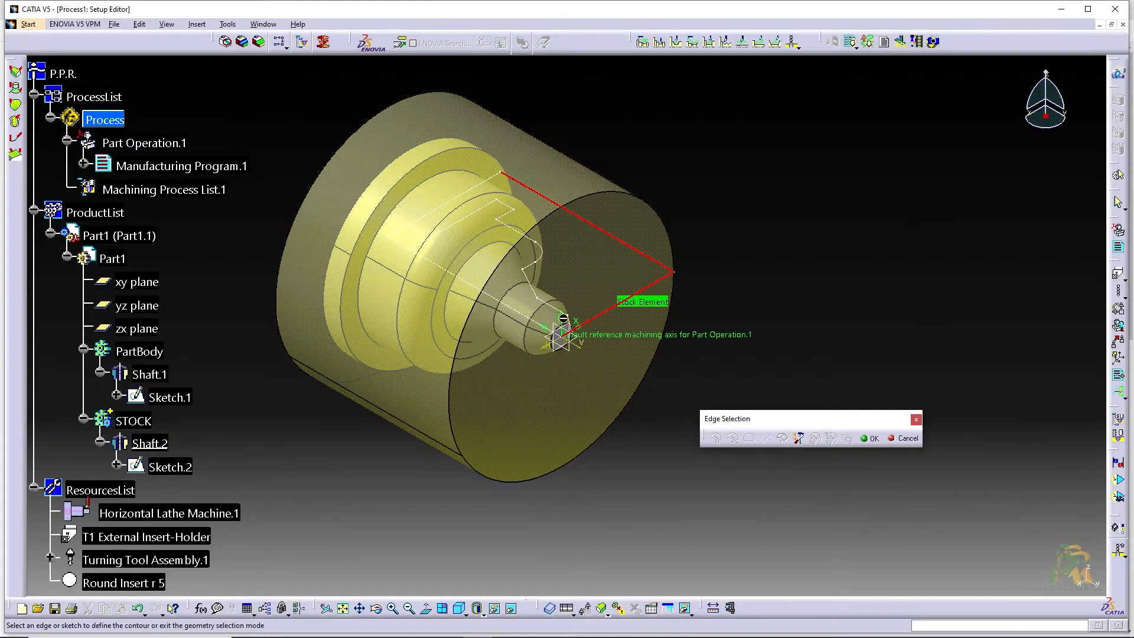
pyautogui.scroll(3, 578, 323)
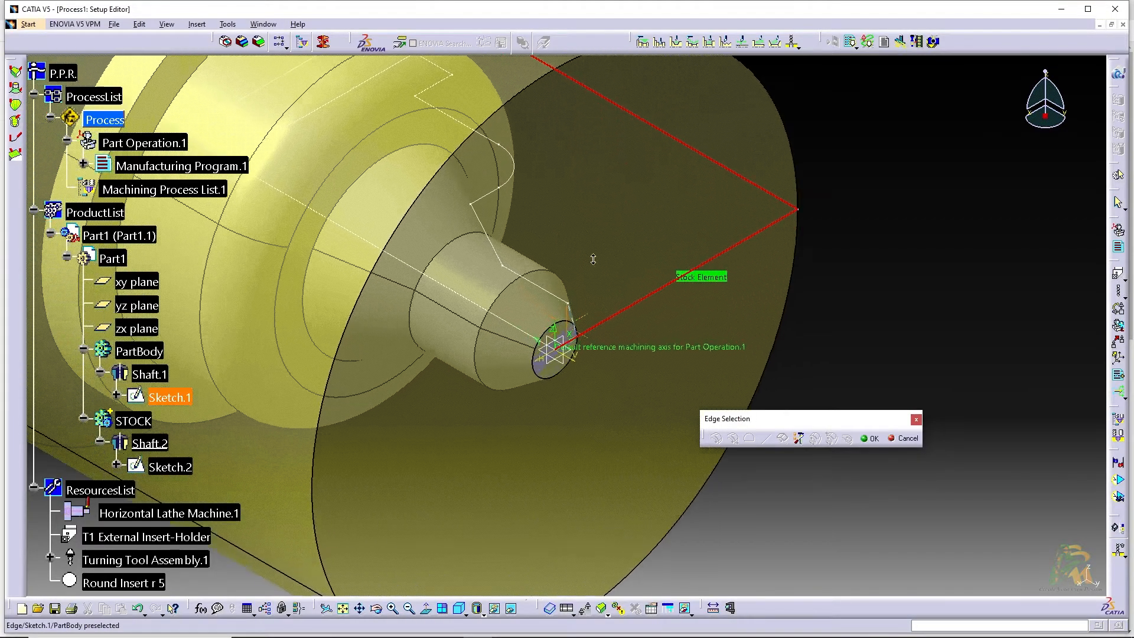
pyautogui.moveTo(524, 202)
pyautogui.mouseDown(button='middle')
pyautogui.moveTo(544, 246)
pyautogui.moveTo(673, 279)
pyautogui.mouseUp(button='middle')
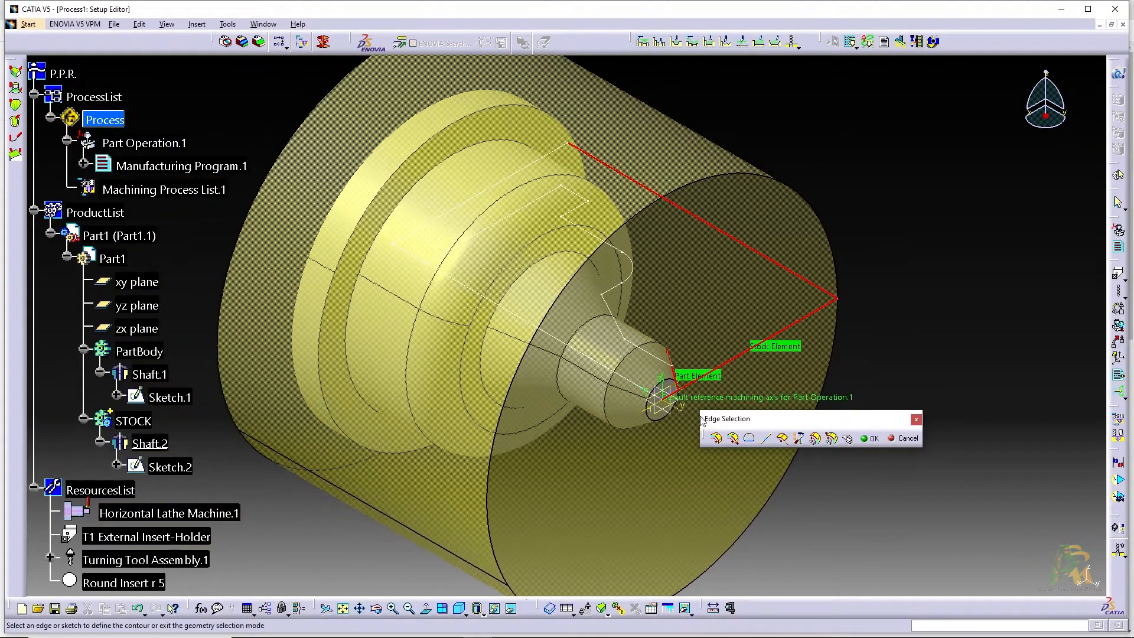
pyautogui.click(735, 440)
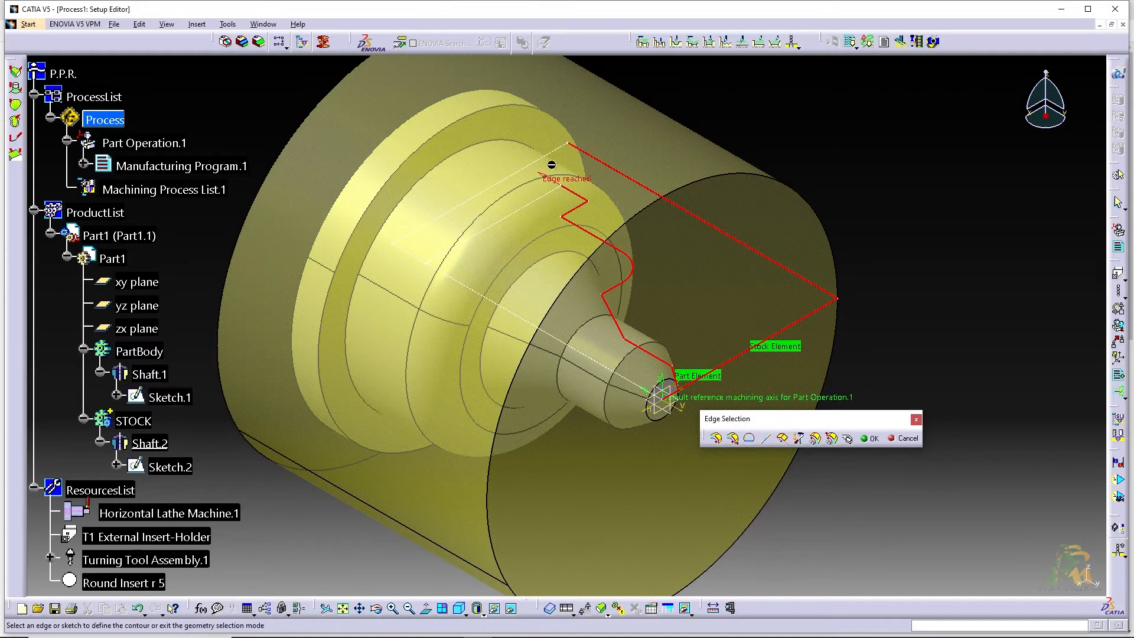
pyautogui.click(873, 441)
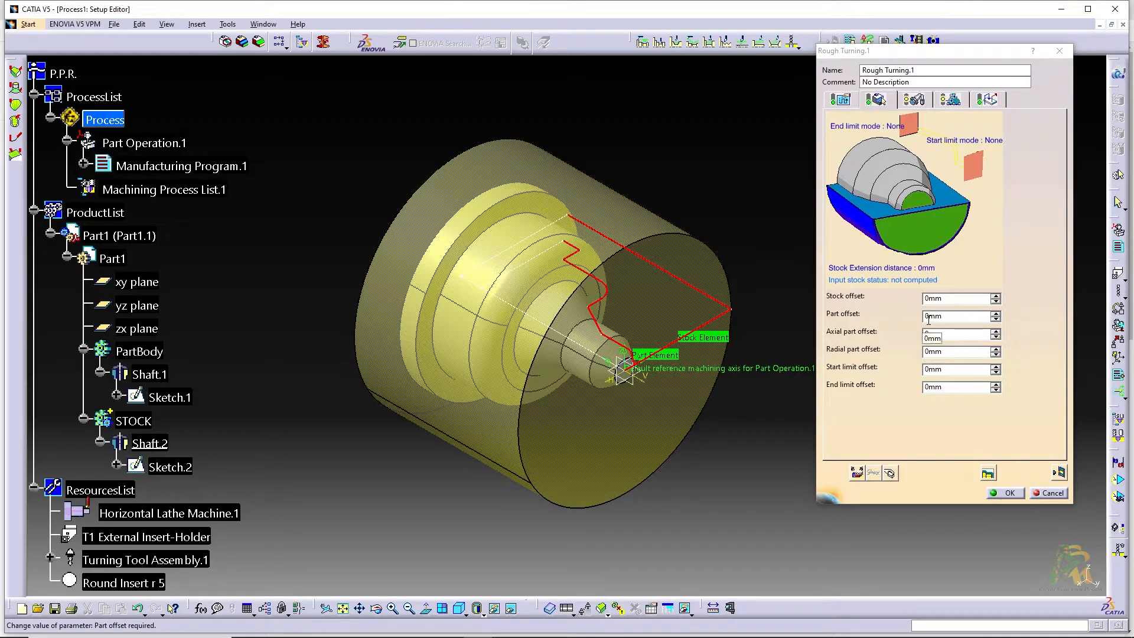
# Set the part offset of the rough turning operation to 1 mm
pyautogui.moveTo(930, 320); pyautogui.dragTo(898, 320)
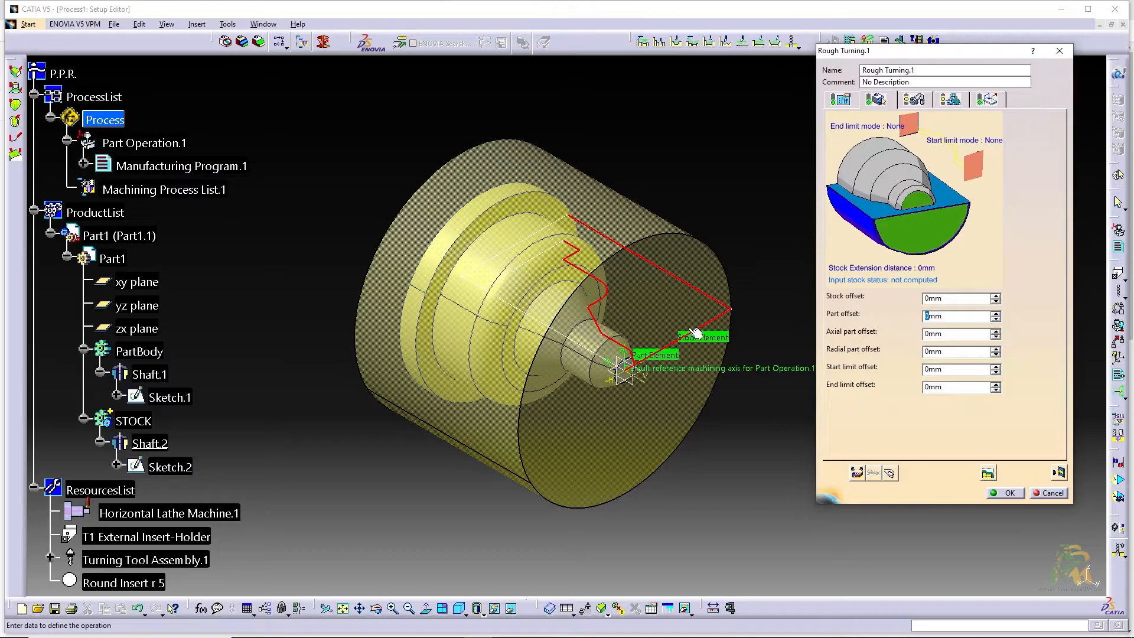
pyautogui.write('1')
pyautogui.write('2')
# Try the Face and Parallel Contour roughing modes in the strategy settings, and return the roughing mode to Longitudinal
pyautogui.click(845, 107)
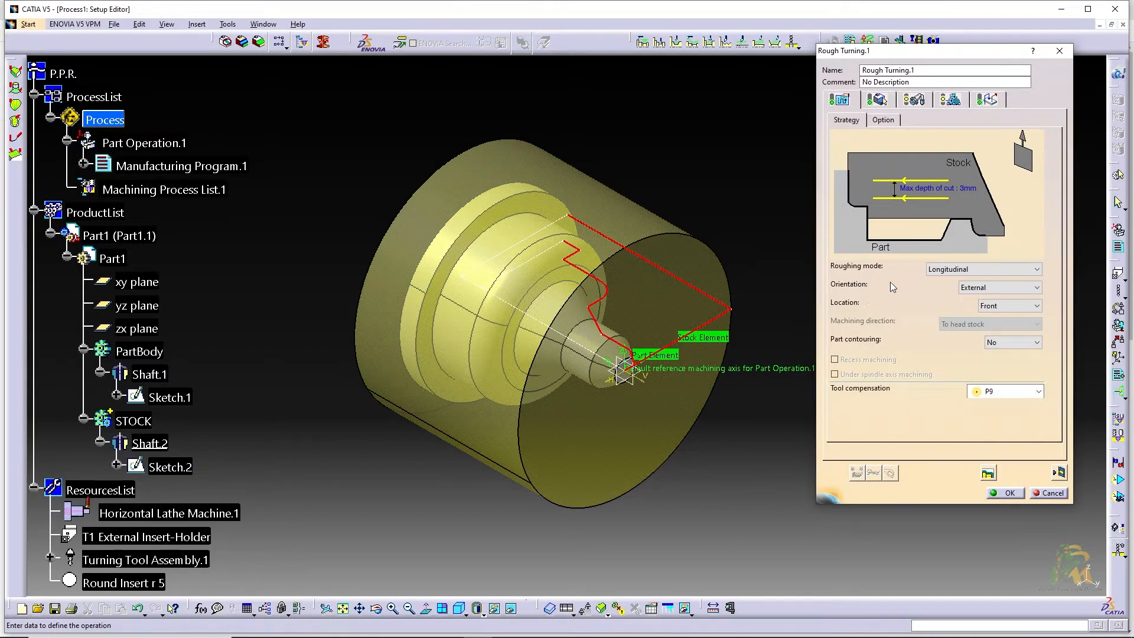
pyautogui.click(957, 269)
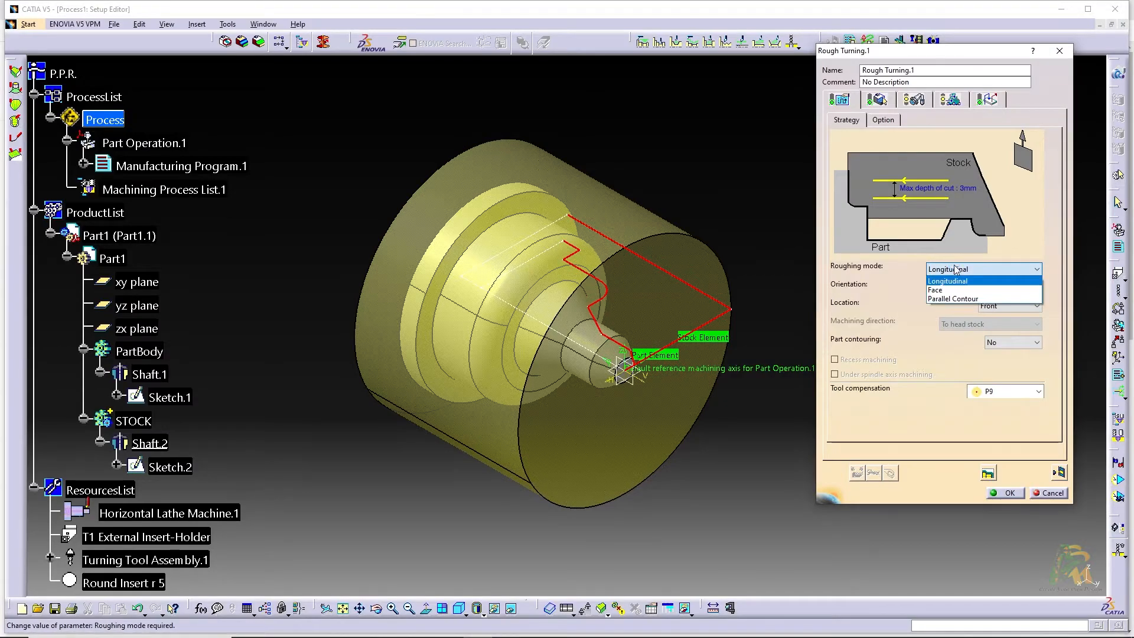
pyautogui.click(957, 269)
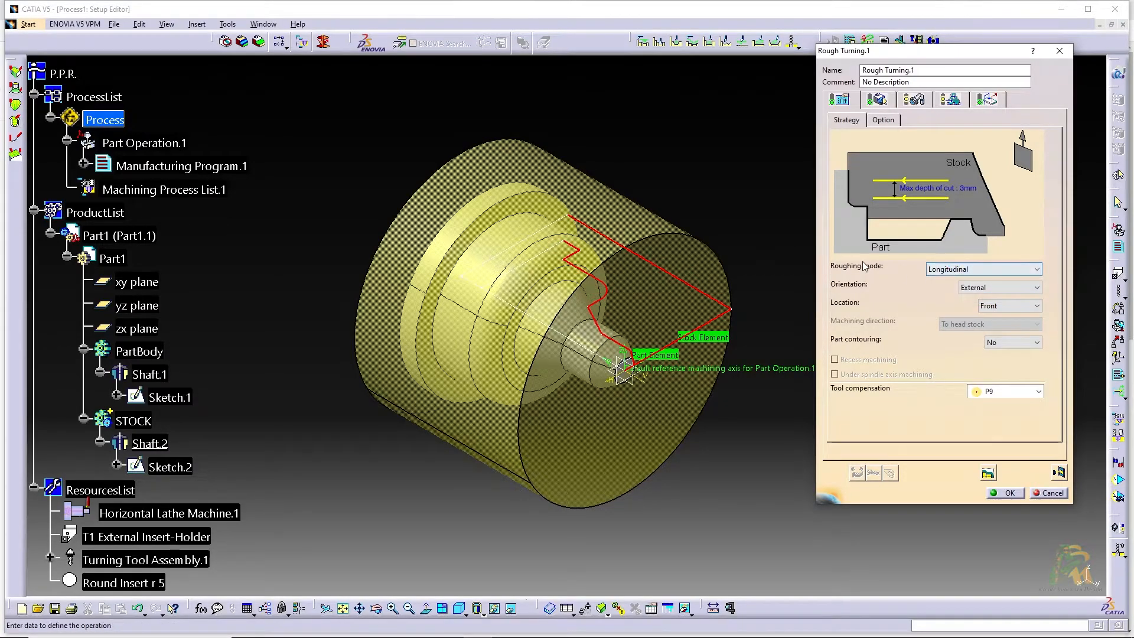
pyautogui.click(967, 270)
pyautogui.click(945, 290)
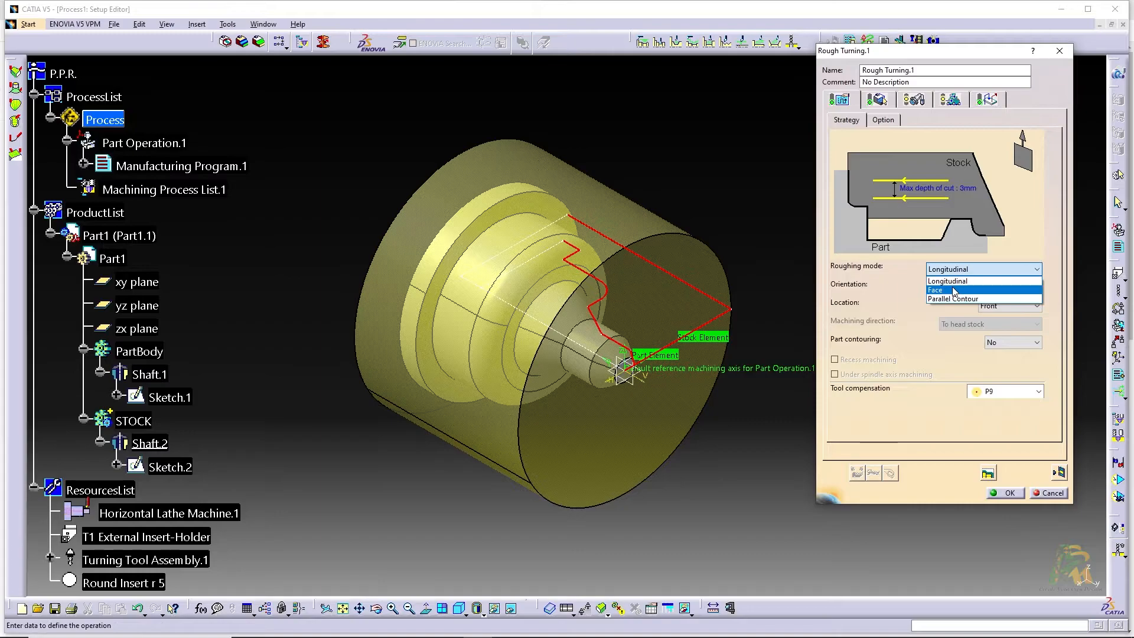
pyautogui.click(954, 270)
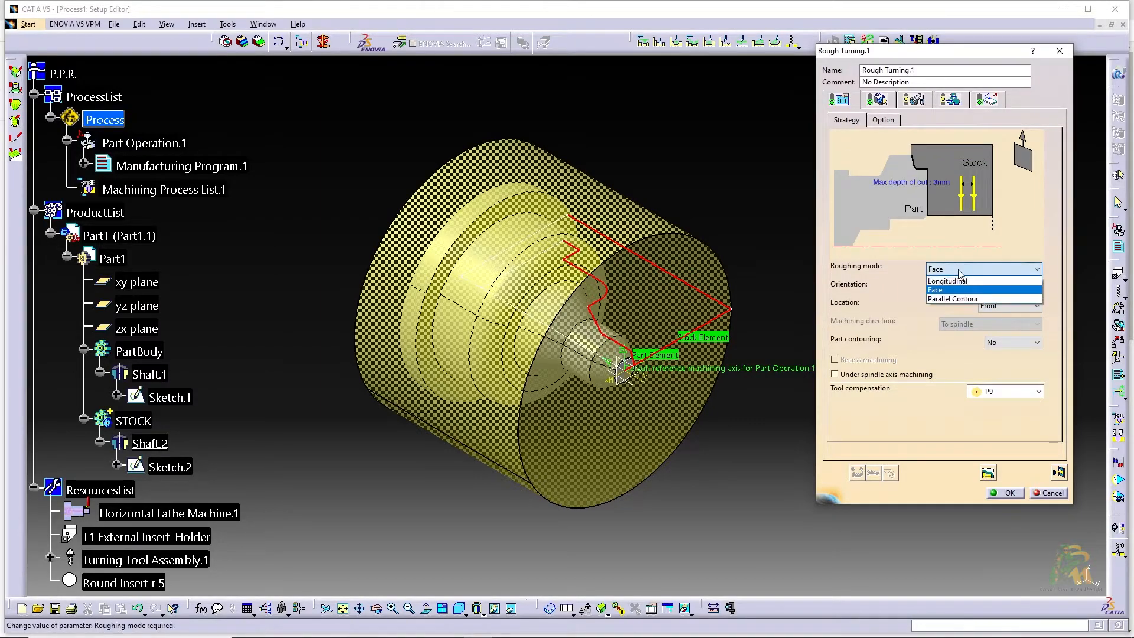
pyautogui.click(957, 297)
pyautogui.click(956, 269)
pyautogui.click(955, 278)
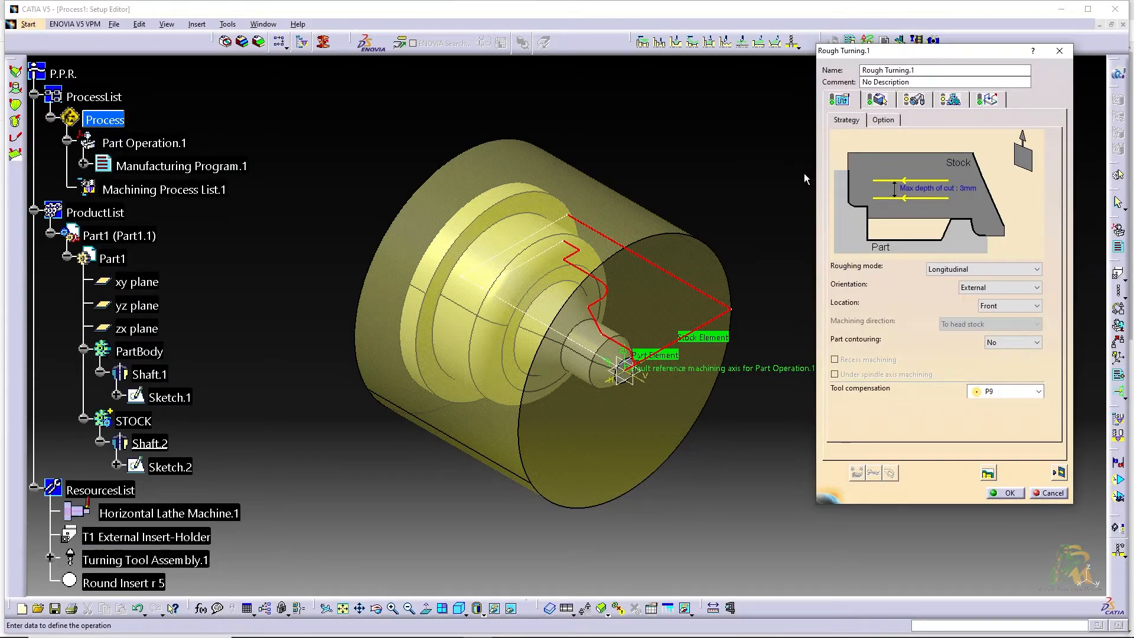
# Change the insert of the turning tool assembly to a diamond insert
pyautogui.click(882, 104)
pyautogui.click(846, 102)
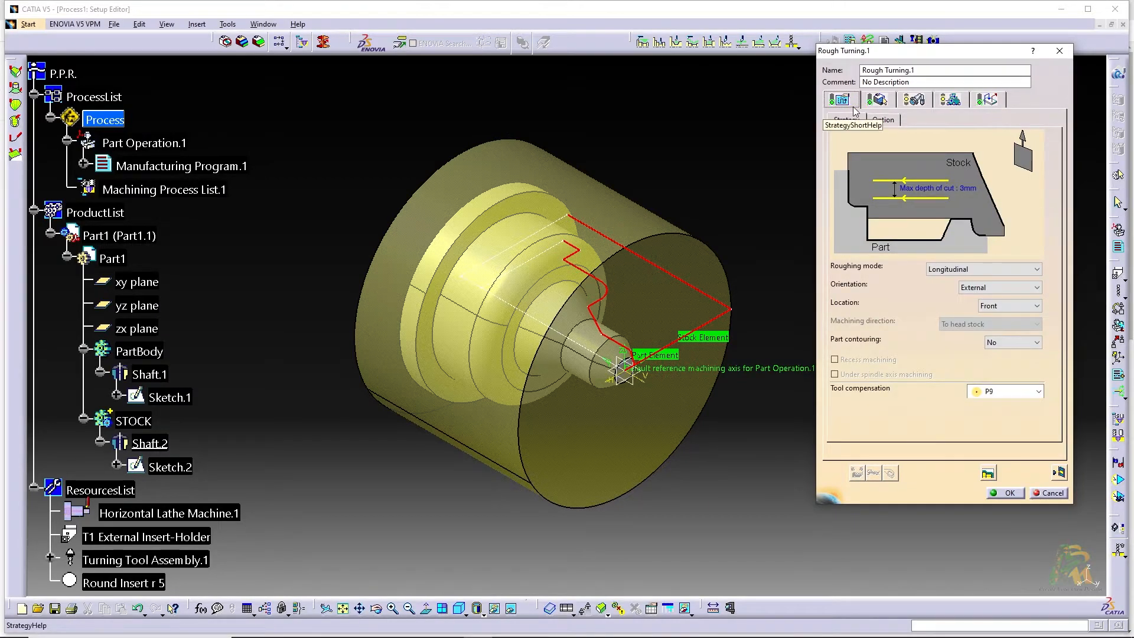
pyautogui.click(880, 101)
pyautogui.click(919, 104)
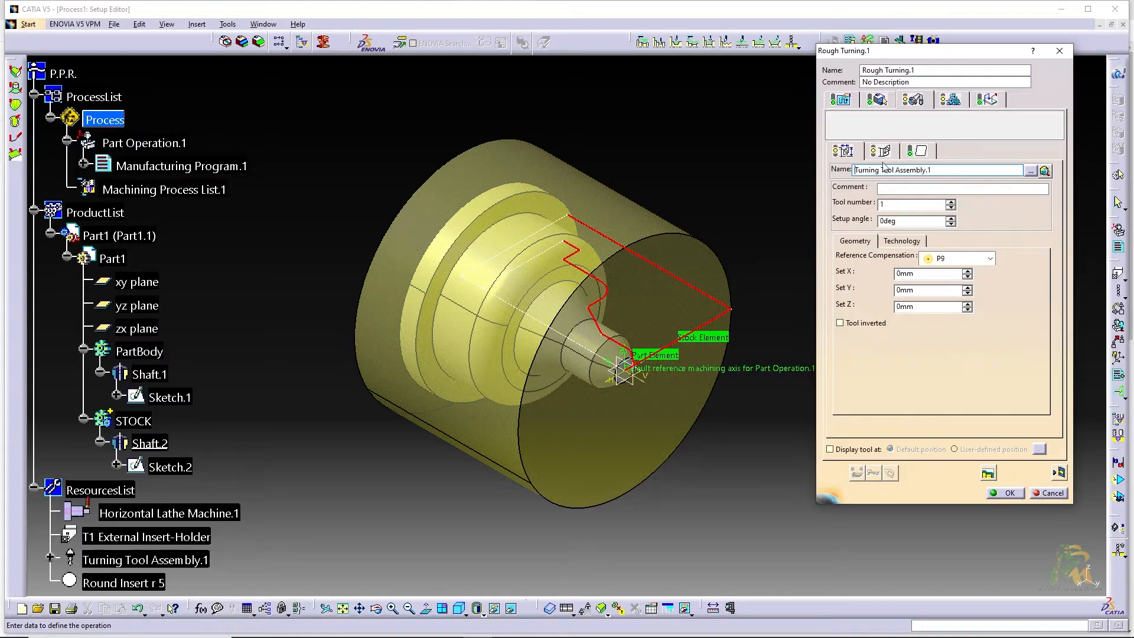
pyautogui.click(921, 152)
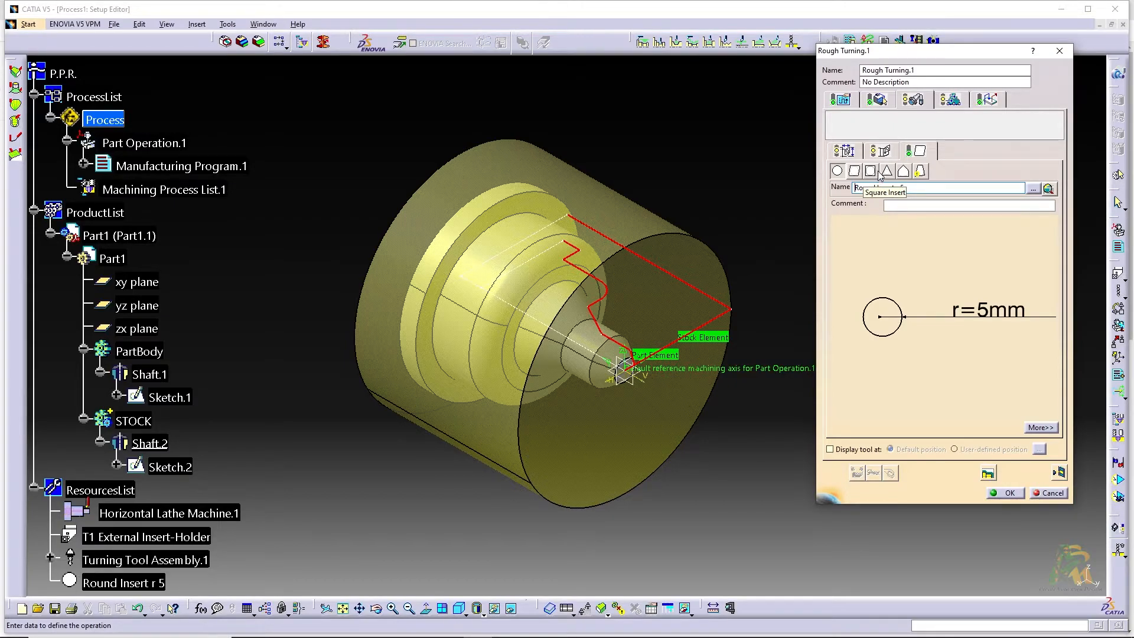
pyautogui.click(854, 171)
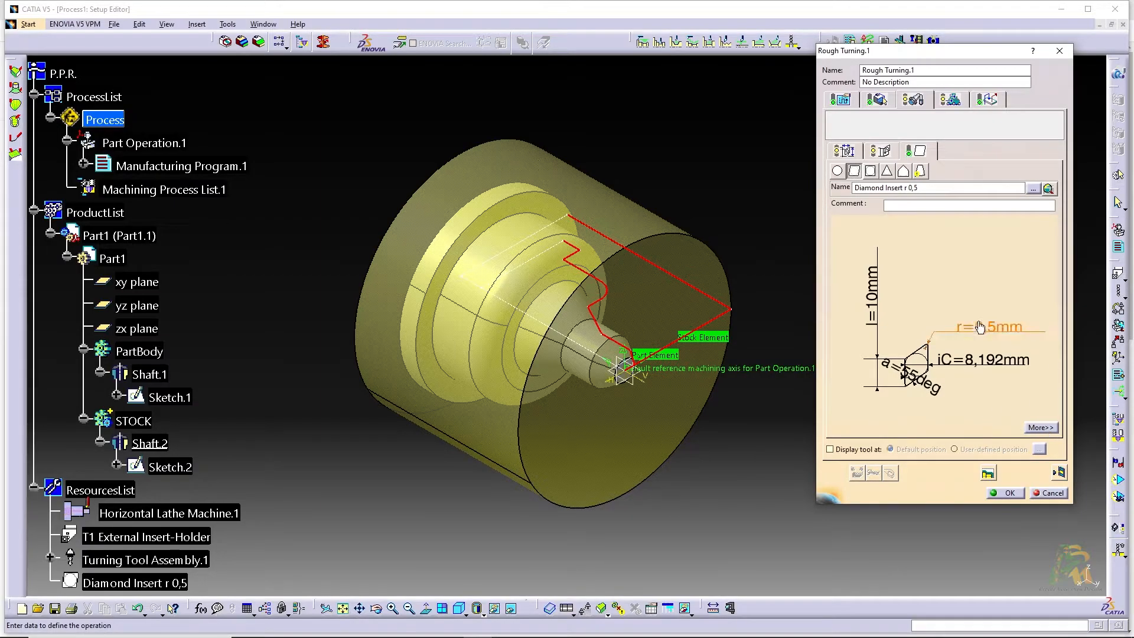
# Set the machining quality of the diamond insert to Rough and keep its material as Other
pyautogui.click(1038, 427)
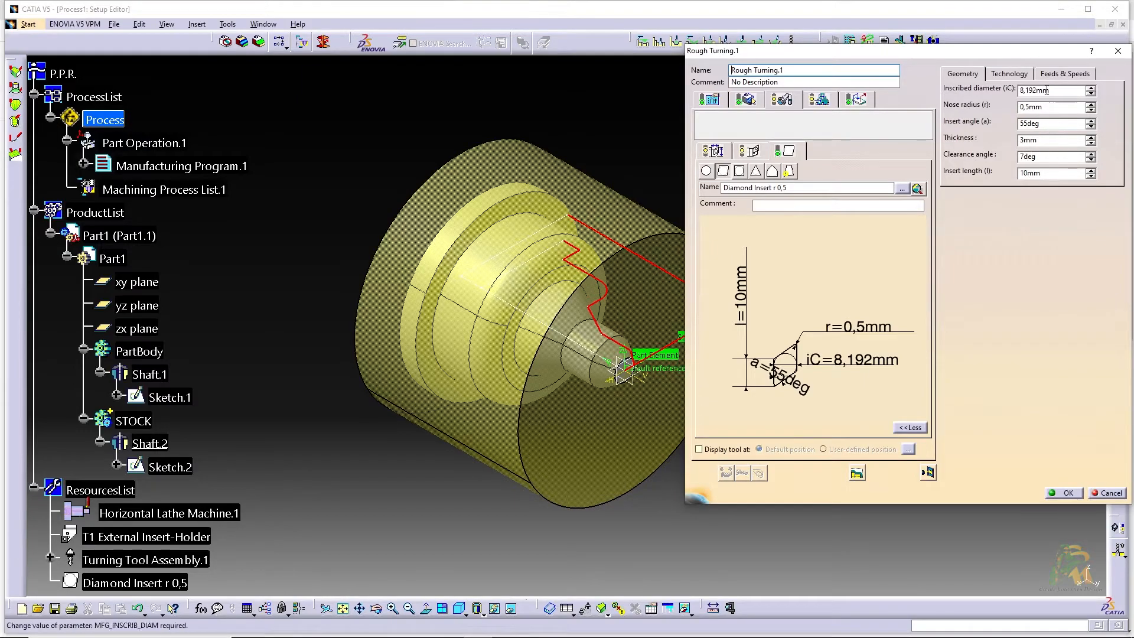
pyautogui.click(1009, 74)
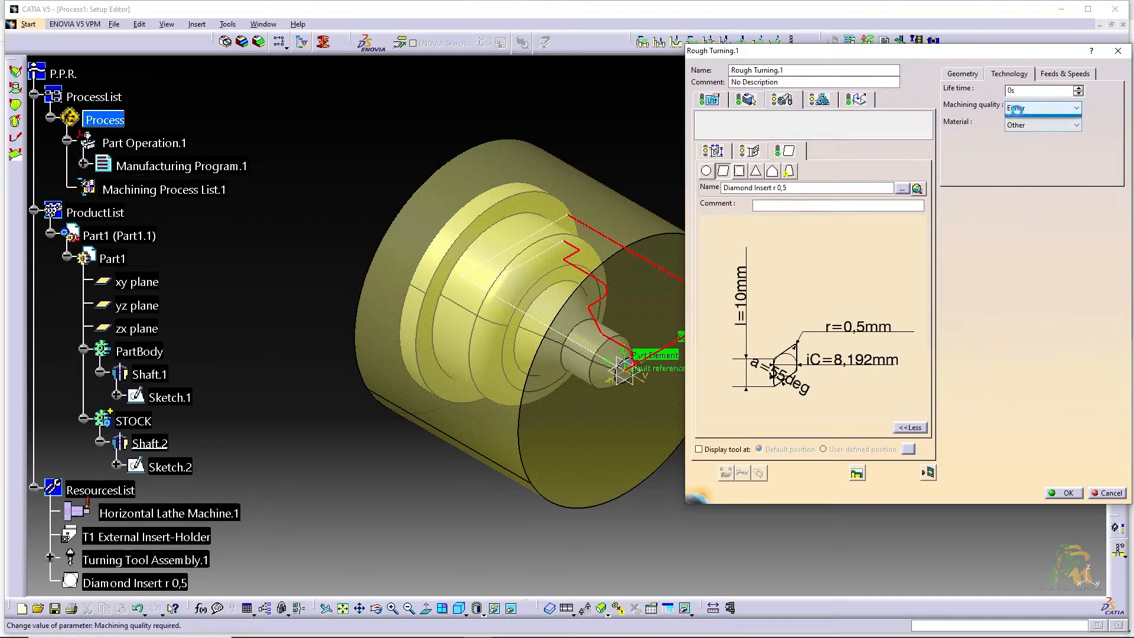
pyautogui.click(1019, 110)
pyautogui.click(1017, 120)
pyautogui.click(1038, 126)
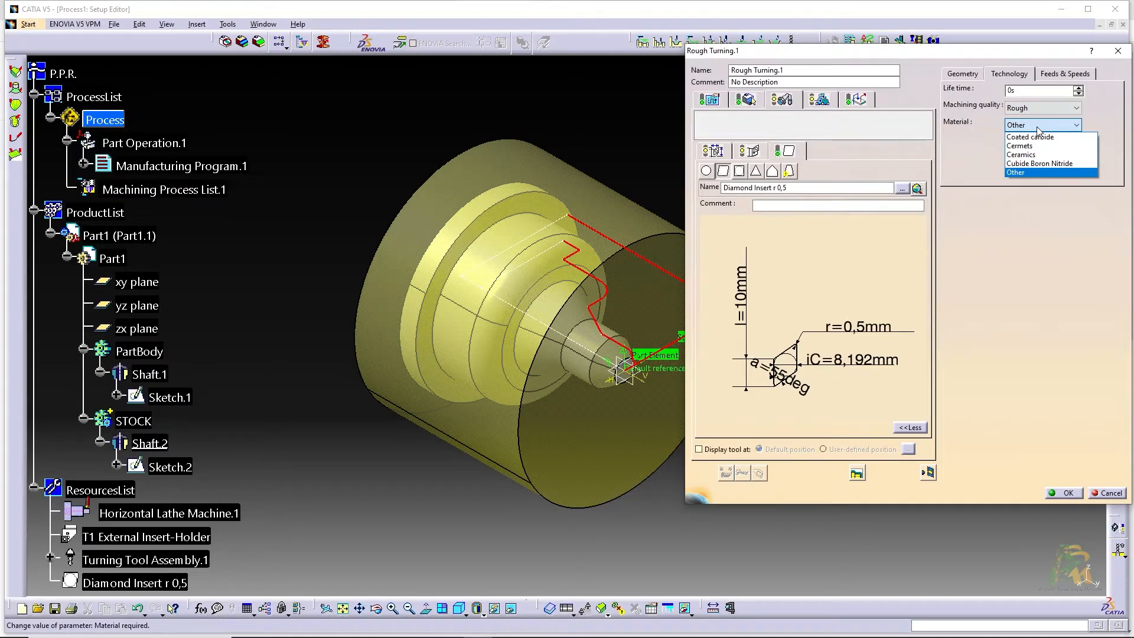
pyautogui.click(1038, 127)
pyautogui.click(1038, 126)
pyautogui.click(1039, 127)
# Set the insert's roughing cutting speed to 450 m_mn and its roughing feedrate per tooth to 0.08 mm_turn, and check the entries
pyautogui.click(1054, 75)
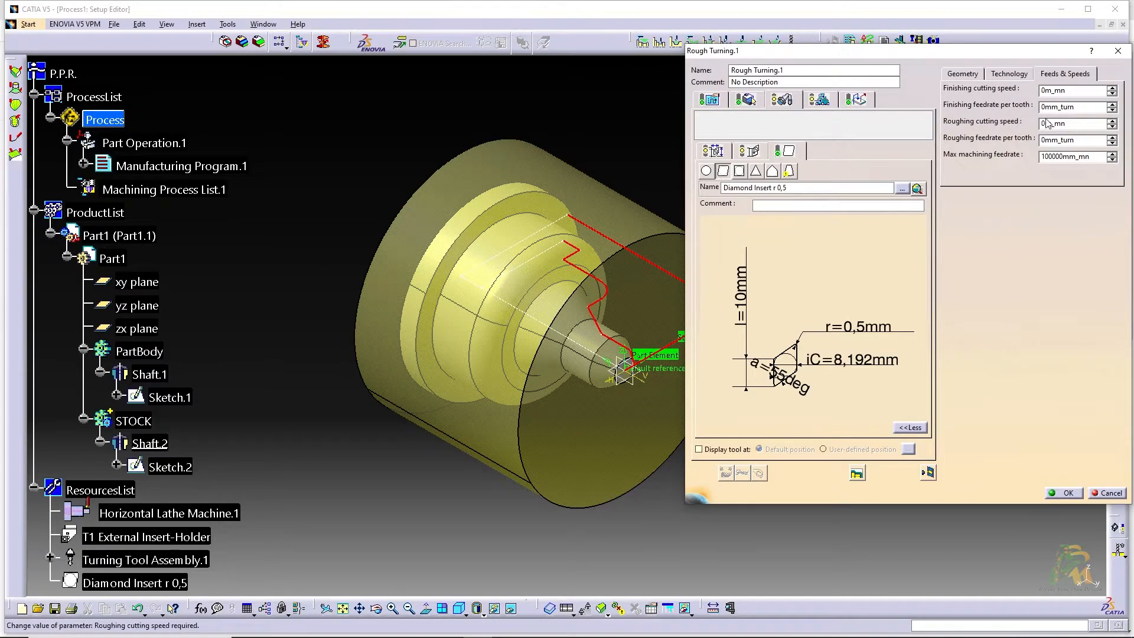
pyautogui.moveTo(1046, 123); pyautogui.dragTo(1033, 123)
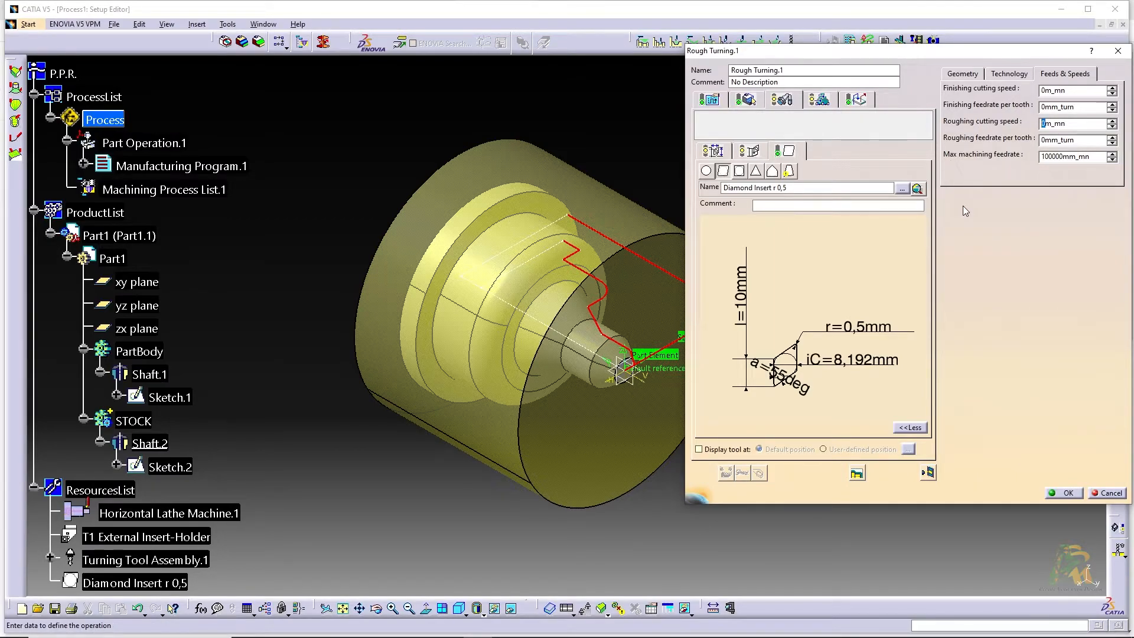
pyautogui.write('450')
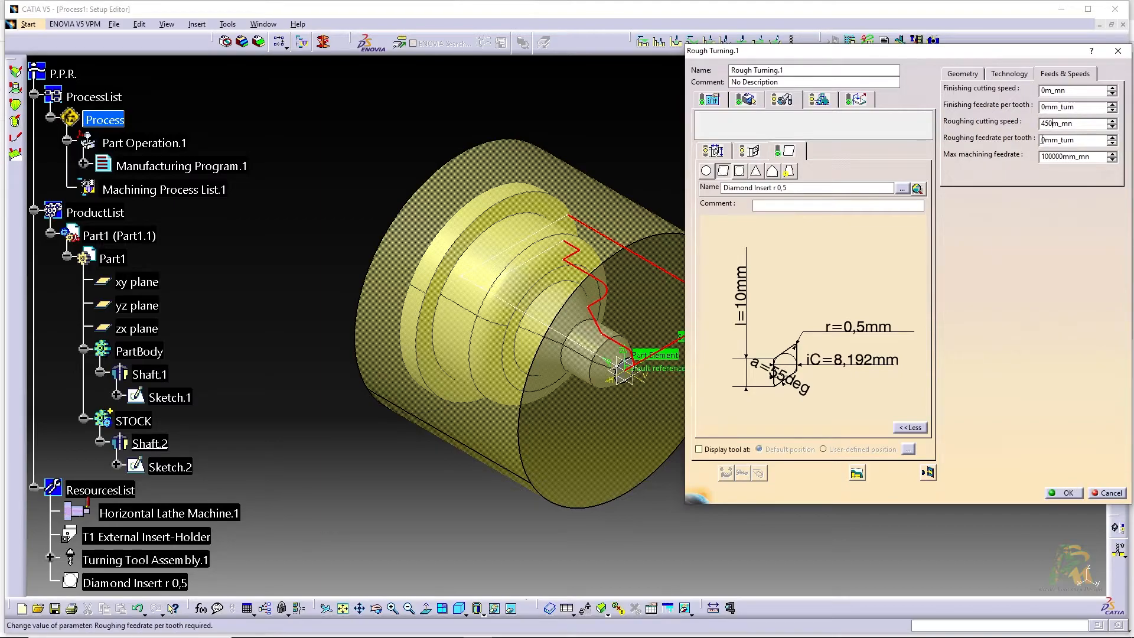
pyautogui.click(1048, 140)
pyautogui.write('.08')
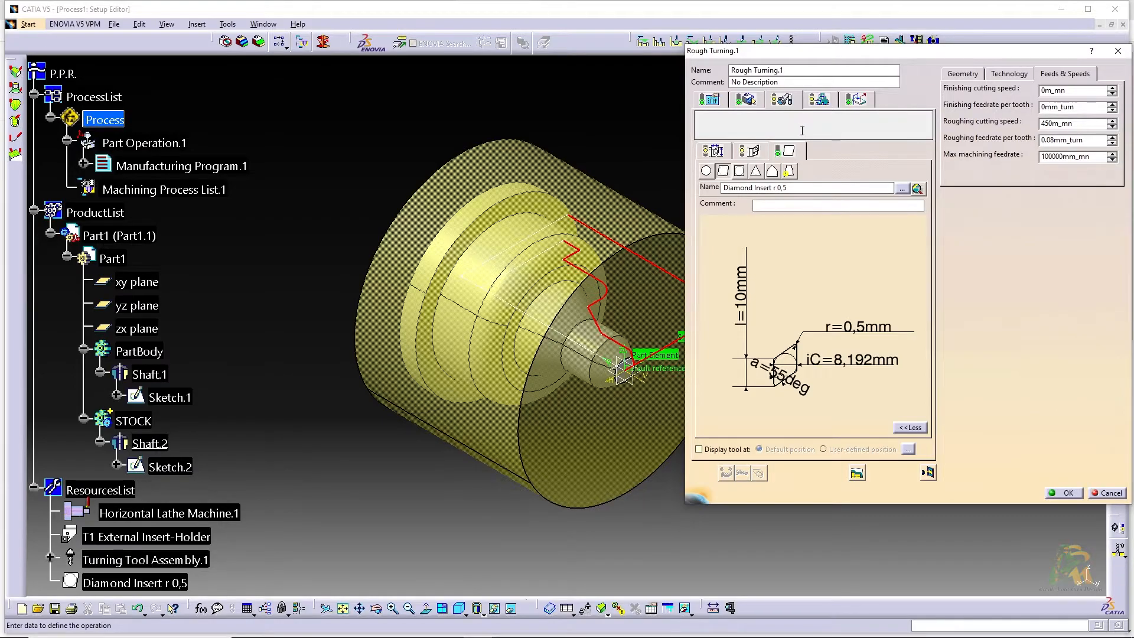
pyautogui.click(784, 100)
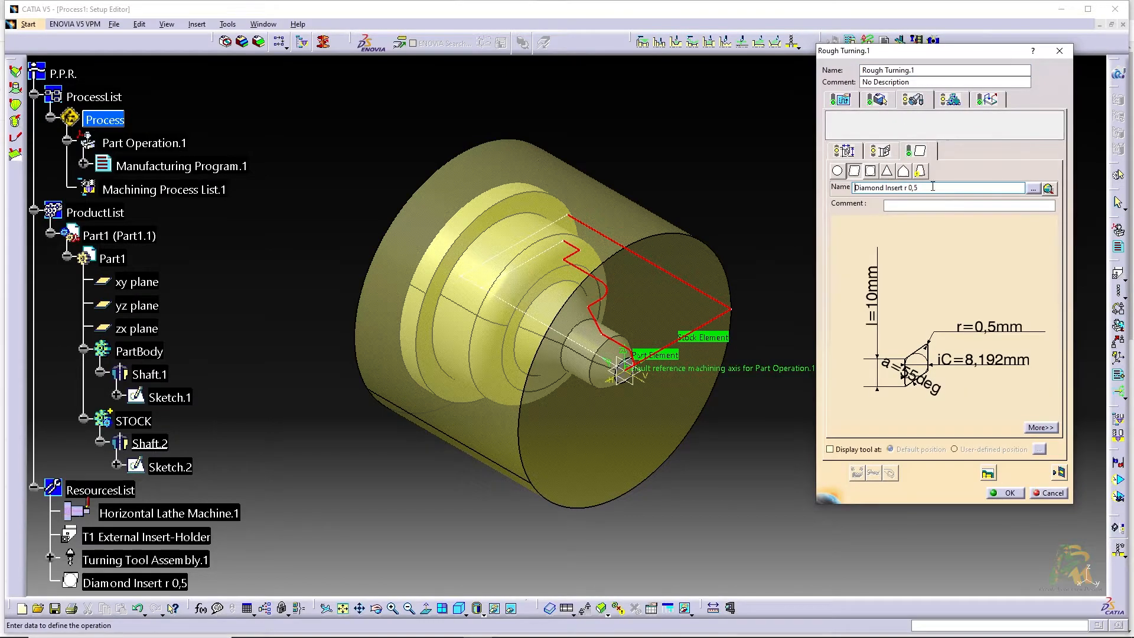
pyautogui.click(1041, 428)
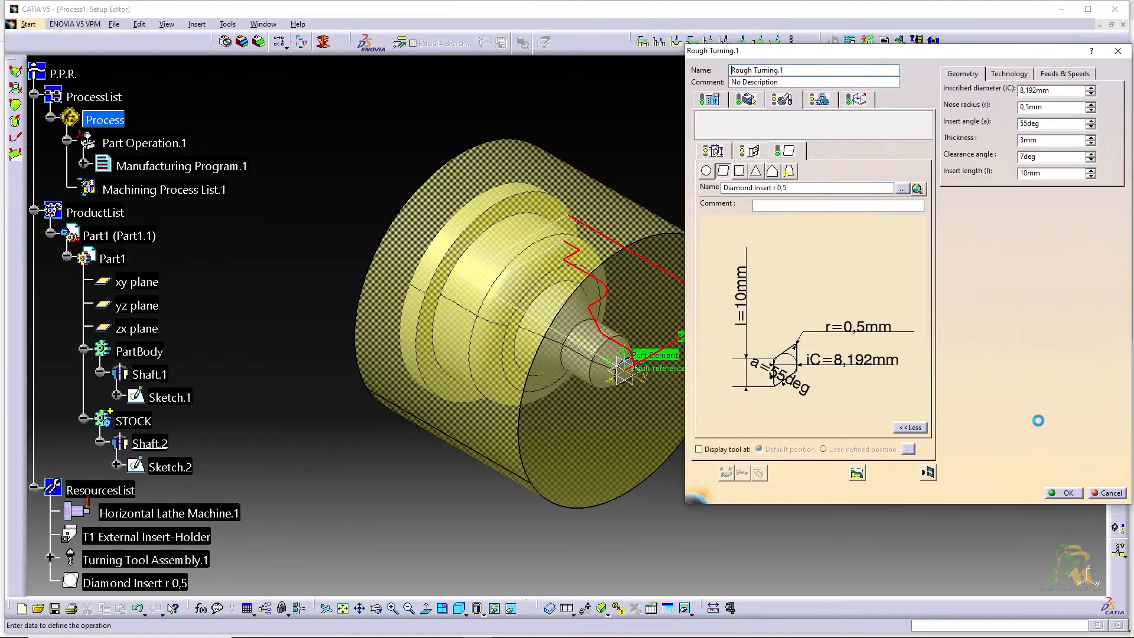
pyautogui.click(1065, 73)
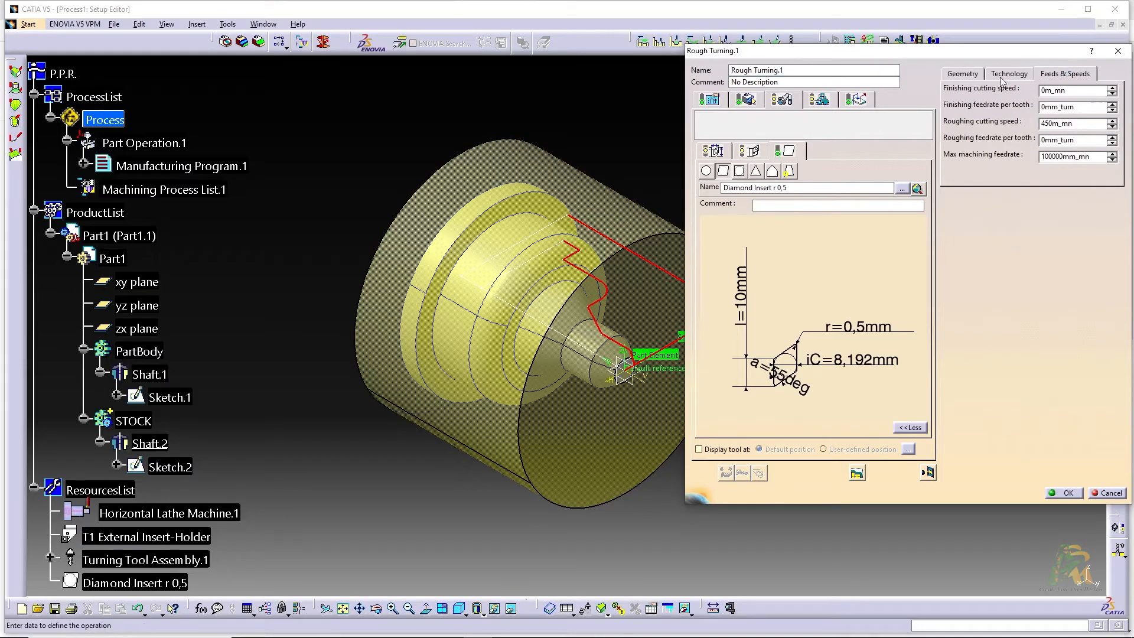
pyautogui.click(969, 73)
# Review the operation's feedrates, spindle speed, dwell mode and quality settings, keeping dwell at None and quality at Rough
pyautogui.click(814, 99)
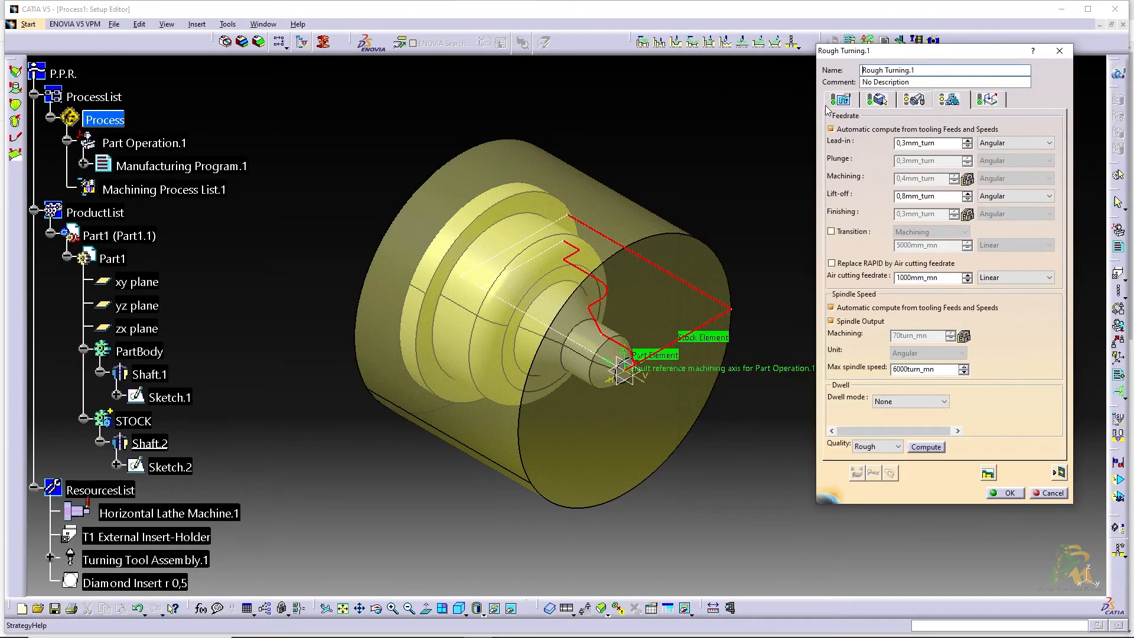
pyautogui.click(898, 406)
pyautogui.click(889, 412)
pyautogui.click(882, 450)
pyautogui.click(882, 451)
pyautogui.click(857, 447)
pyautogui.click(871, 448)
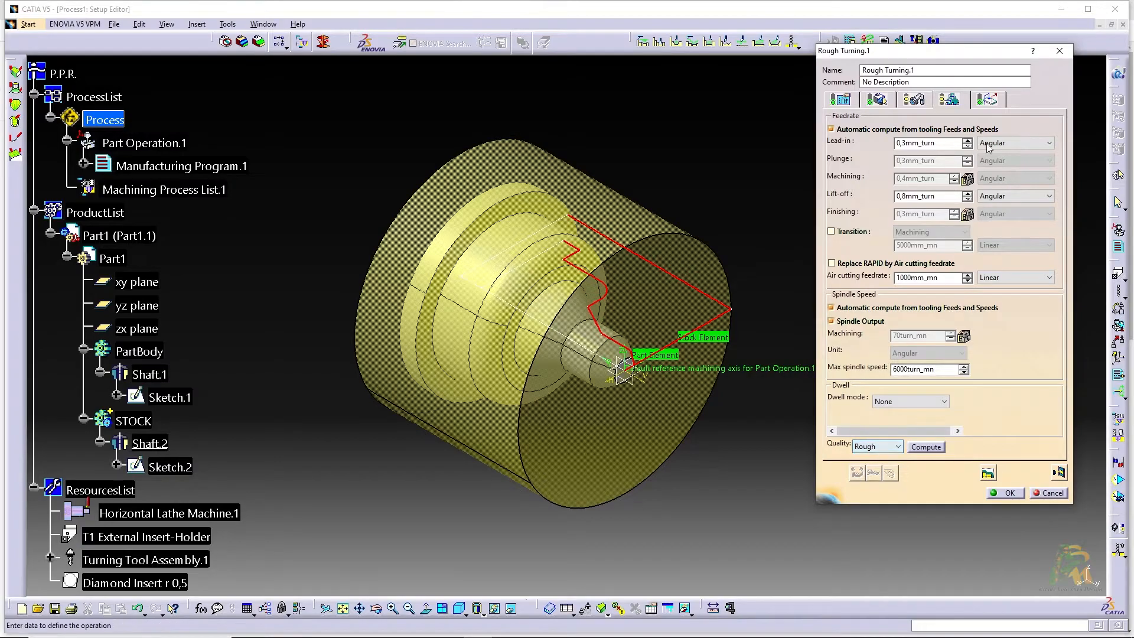
# Review the rough turning operation's approach, retract and linking retract macros, keeping them in Direct mode
pyautogui.click(997, 102)
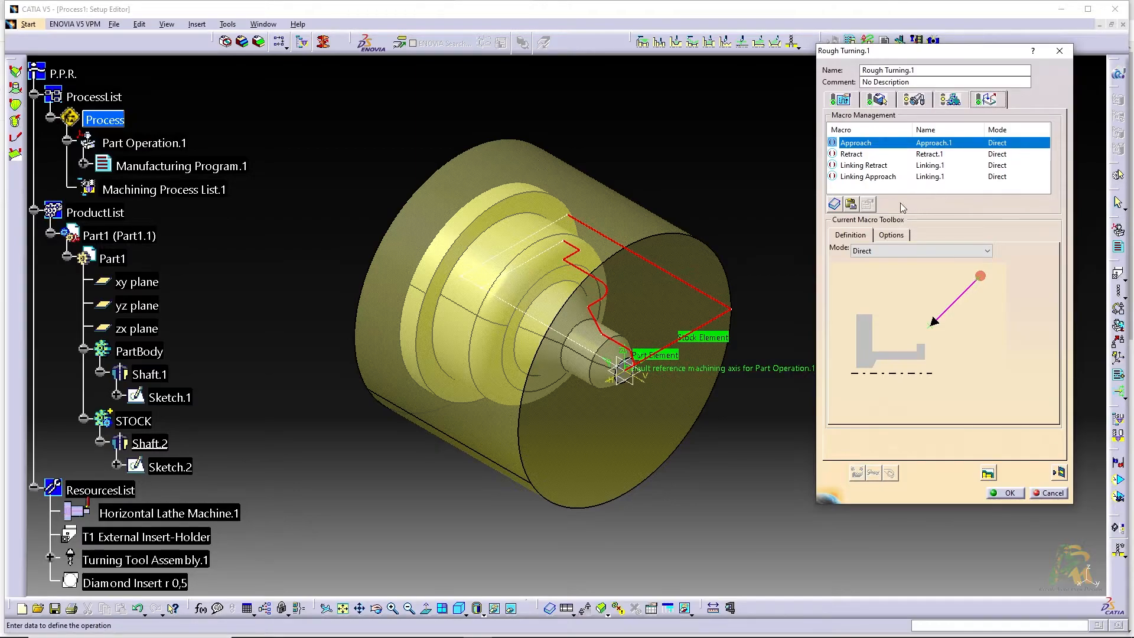
pyautogui.click(944, 154)
pyautogui.click(932, 166)
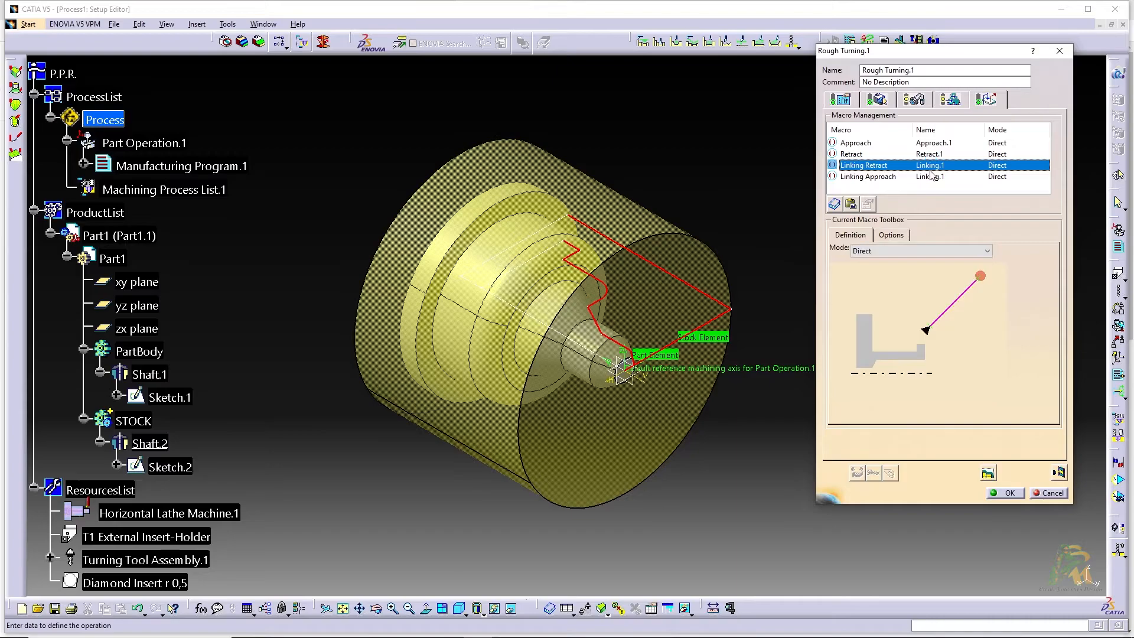
pyautogui.click(934, 144)
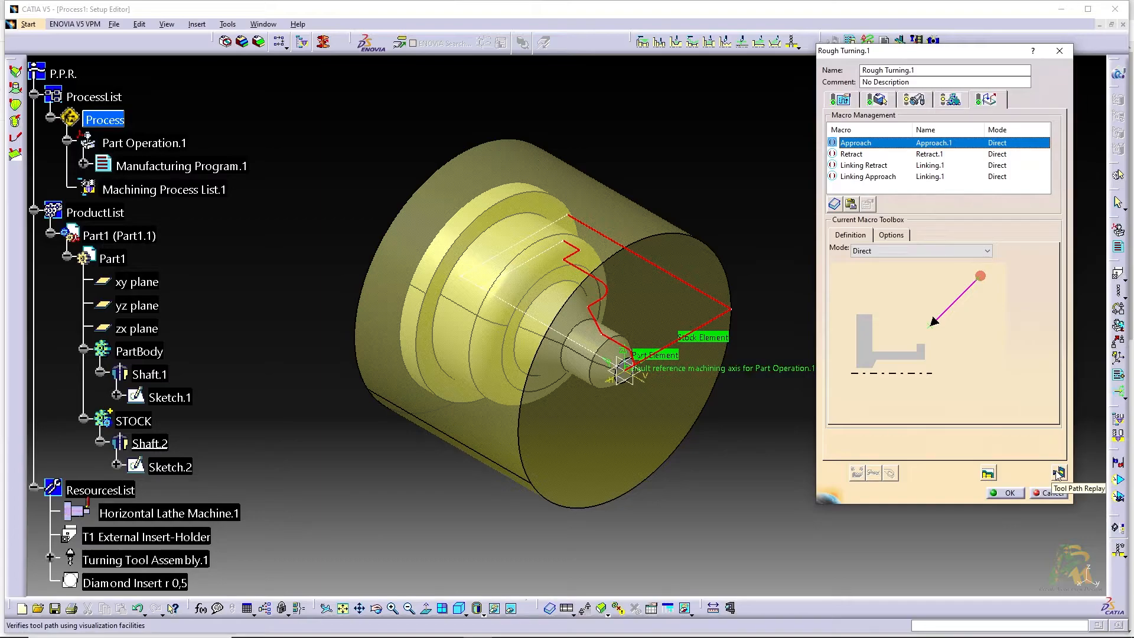
# Try to replay the rough turning tool path and accept the operation
pyautogui.click(1058, 473)
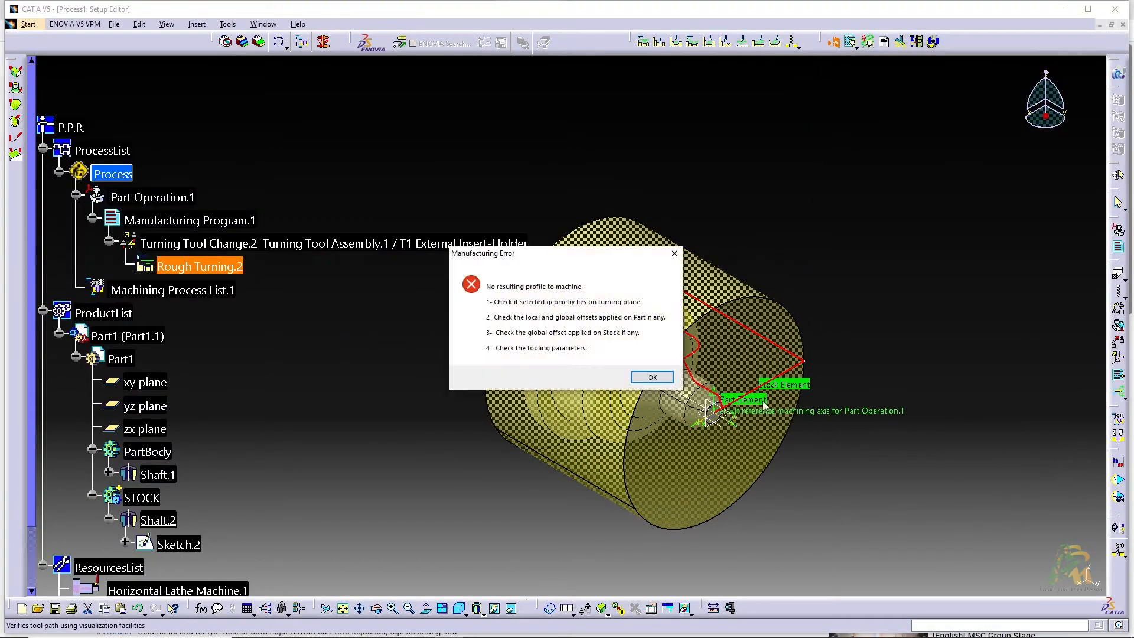
pyautogui.click(660, 378)
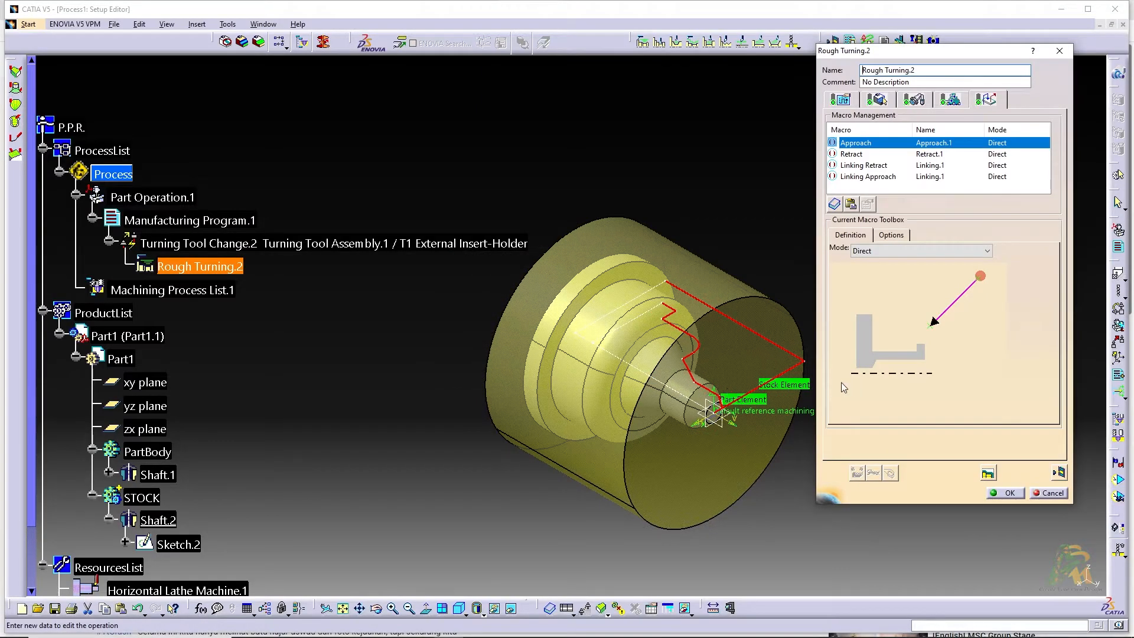
pyautogui.click(1010, 494)
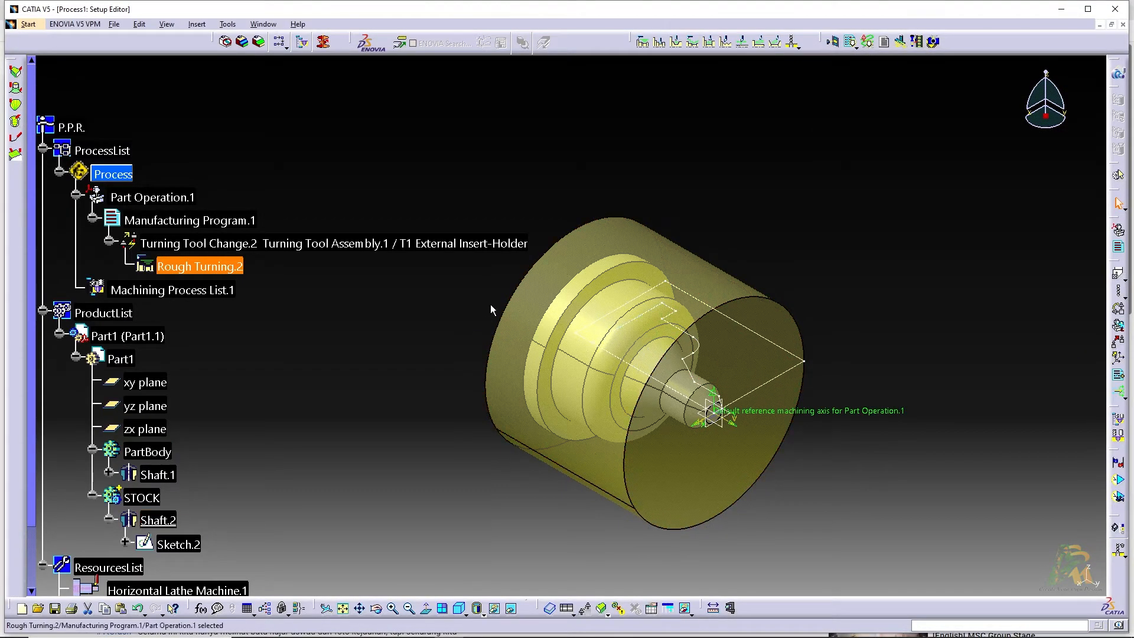
# Set the spindle axis of the horizontal lathe machine in Part Operation.1 to Y and accept the part operation
pyautogui.doubleClick(187, 201)
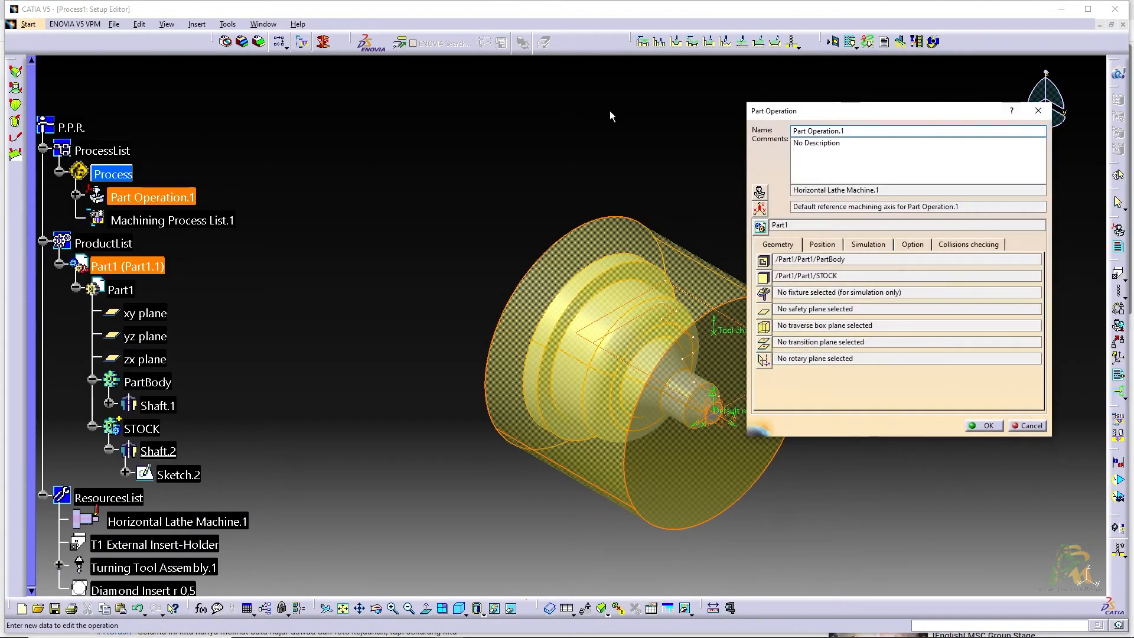
pyautogui.click(759, 195)
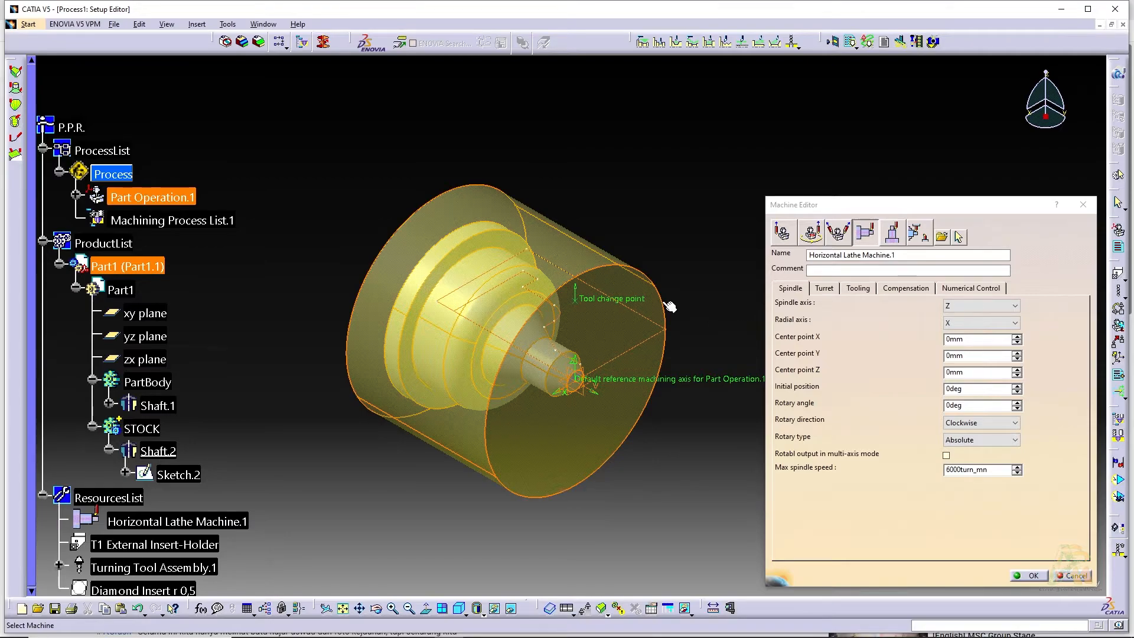
pyautogui.moveTo(595, 405); pyautogui.dragTo(512, 290, button='middle')
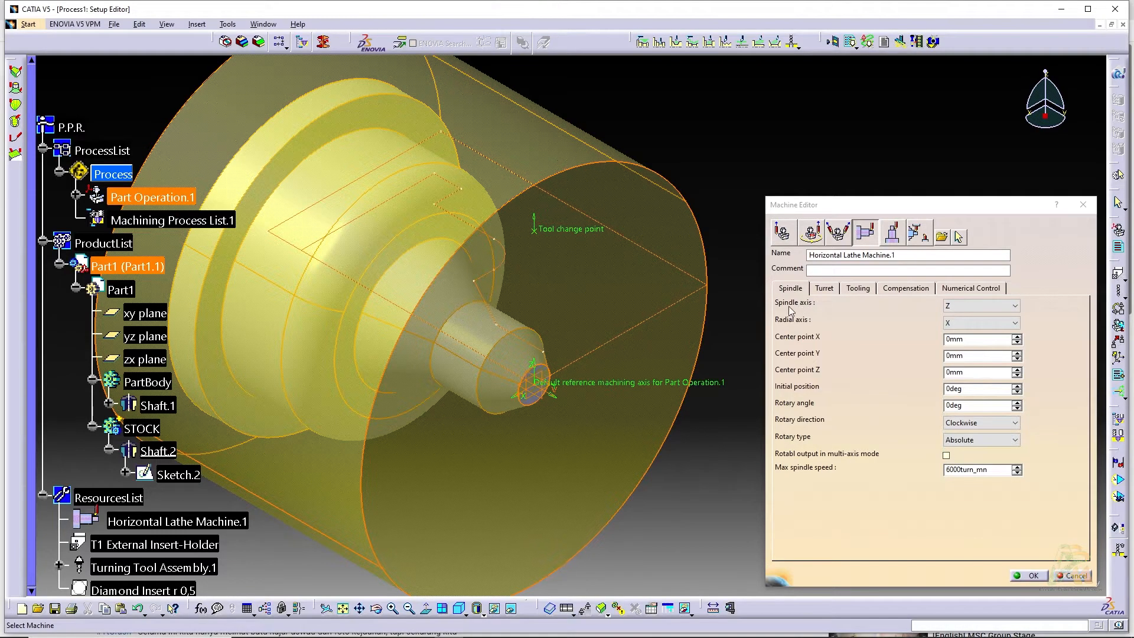
pyautogui.click(957, 306)
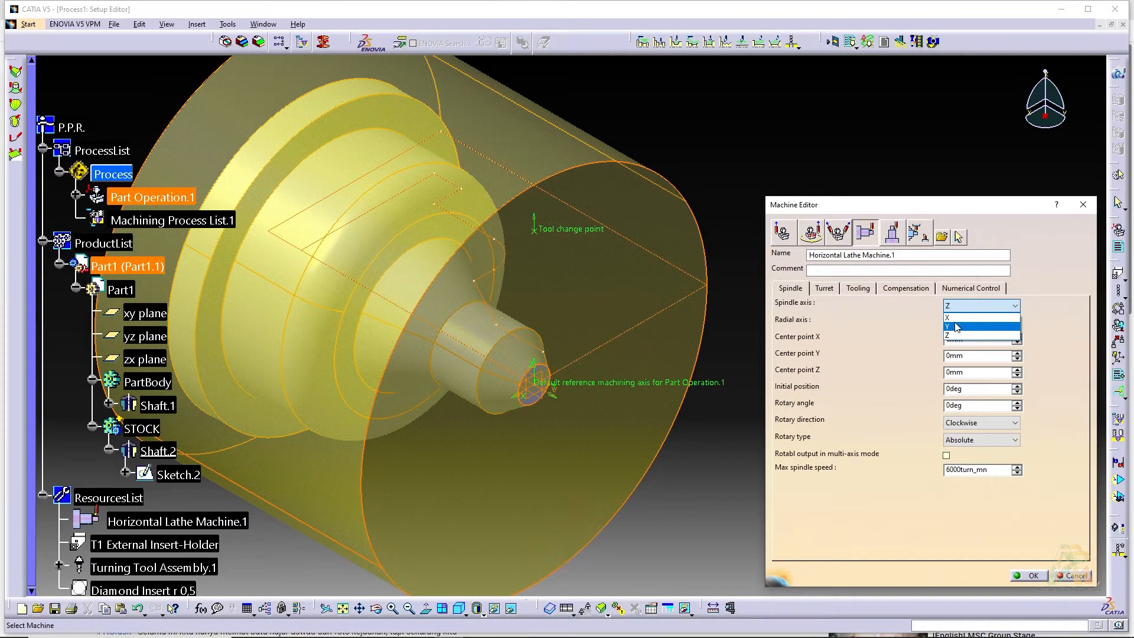
pyautogui.click(957, 326)
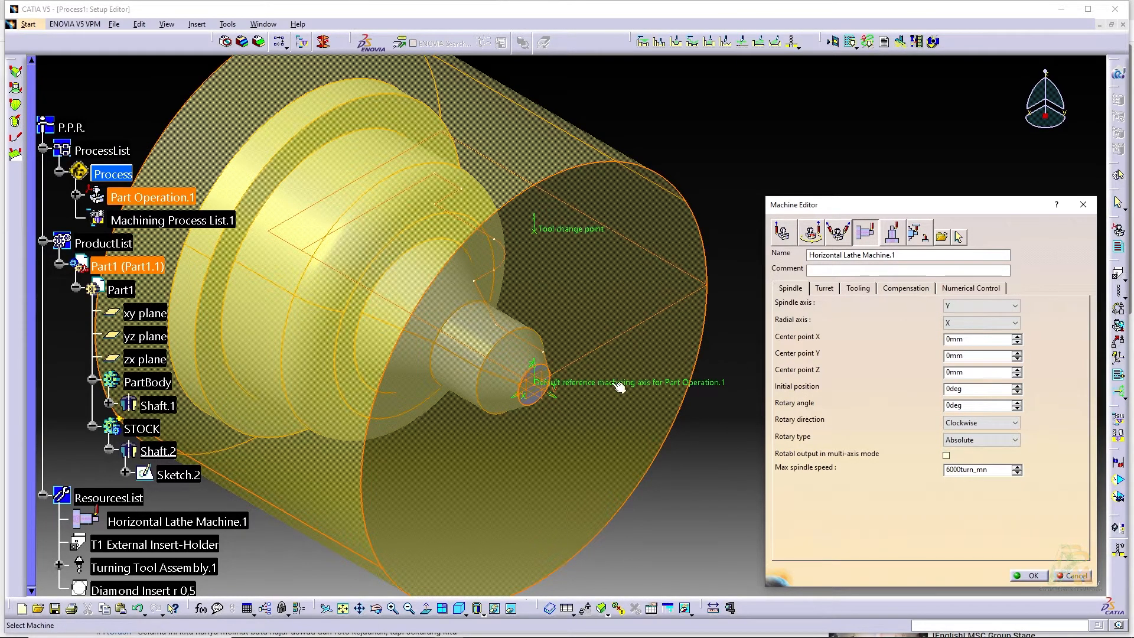
pyautogui.click(1025, 574)
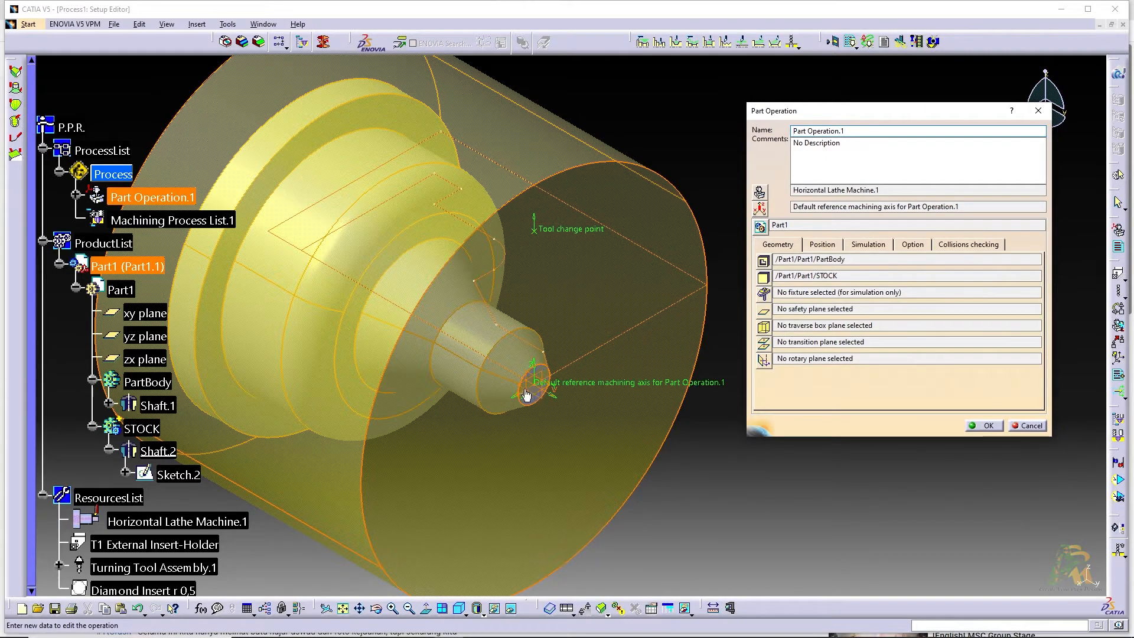
pyautogui.click(983, 427)
# Reopen Rough Turning.2 and start its tool path replay in video simulation mode
pyautogui.moveTo(780, 386); pyautogui.dragTo(985, 361, button='middle')
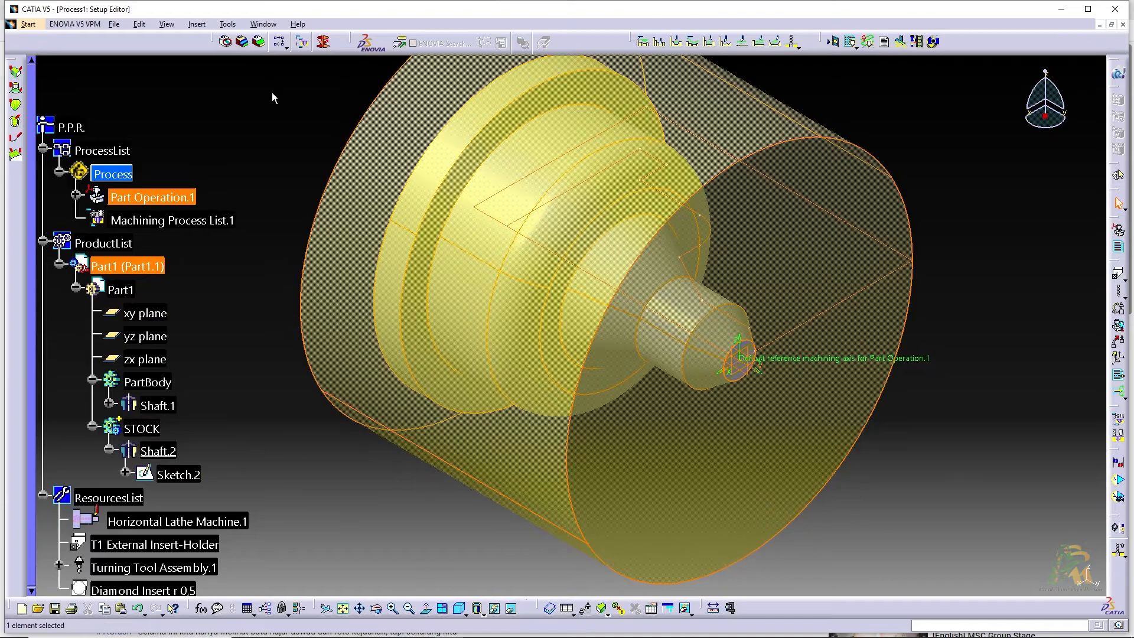
pyautogui.click(77, 195)
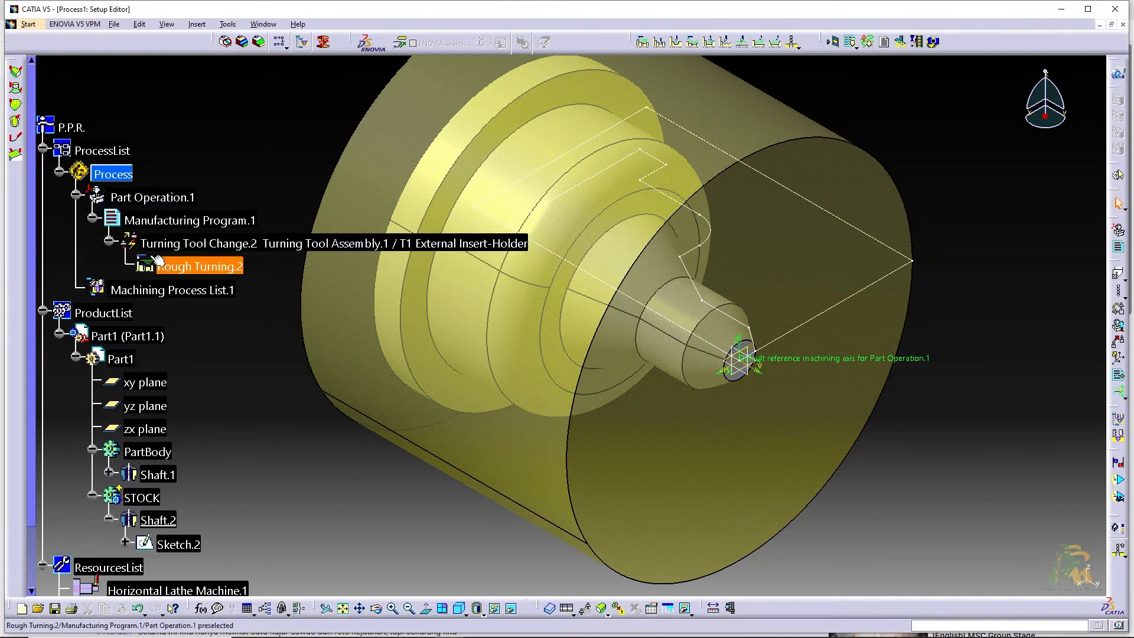
pyautogui.doubleClick(188, 267)
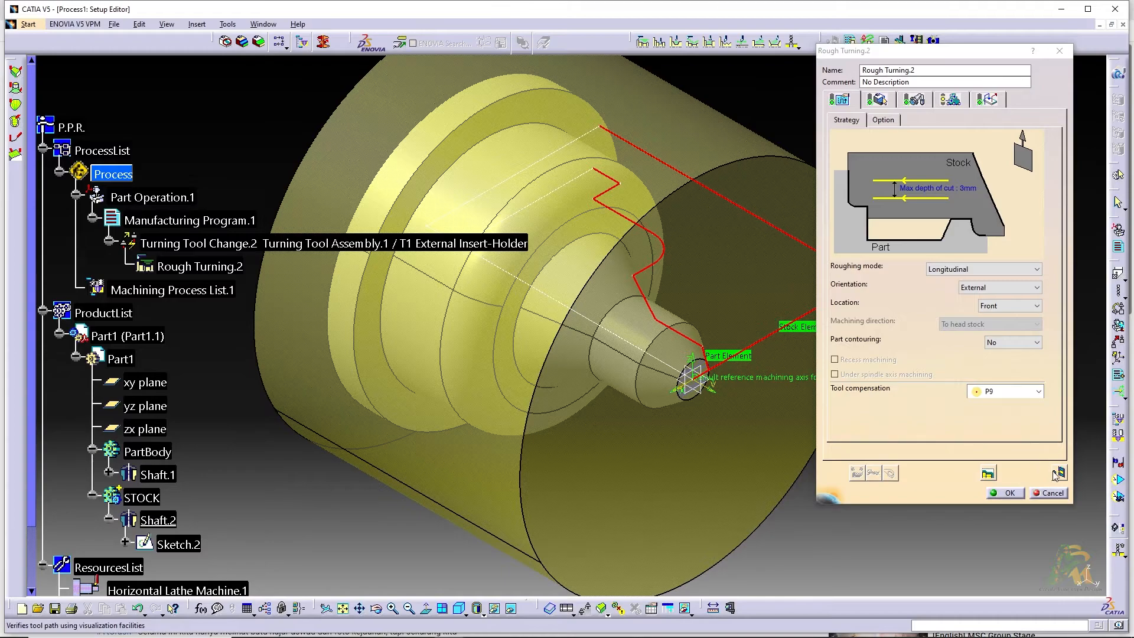
pyautogui.click(1059, 473)
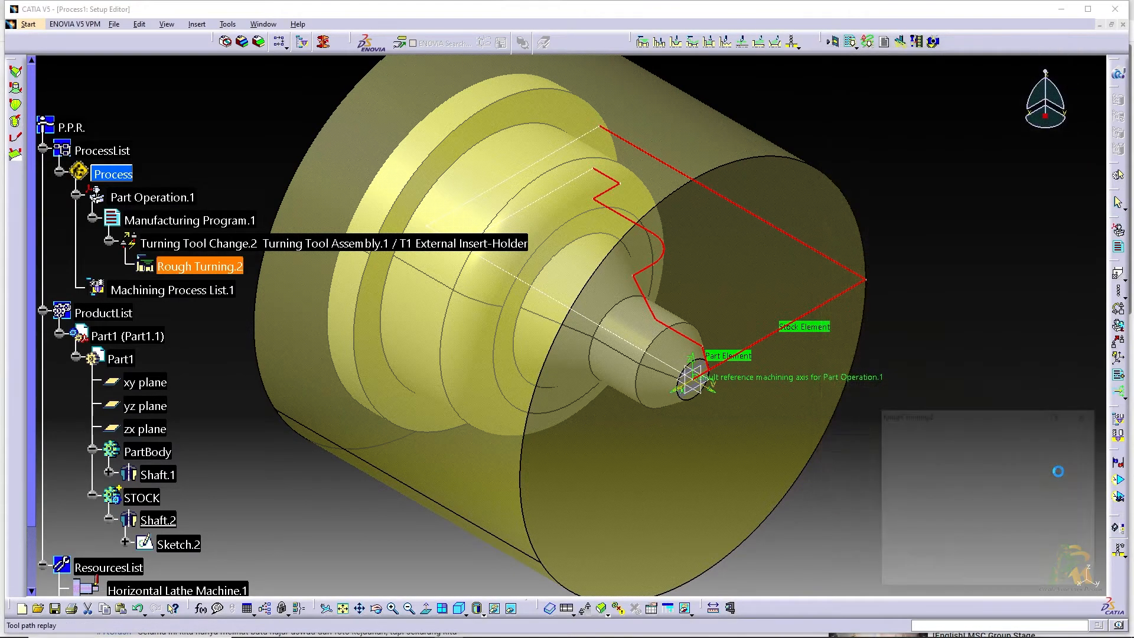
pyautogui.moveTo(652, 373); pyautogui.dragTo(761, 386, button='middle')
pyautogui.click(1004, 472)
pyautogui.click(1001, 483)
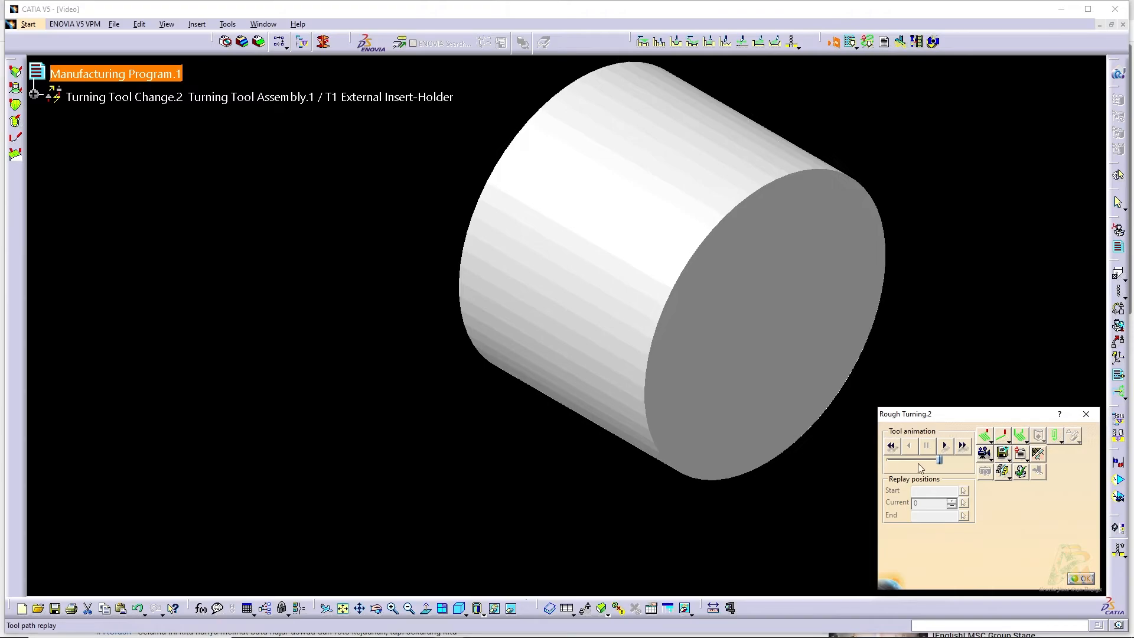
# Play the rough turning material removal simulation, replay it at a slower speed, and accept the computed operation
pyautogui.click(945, 448)
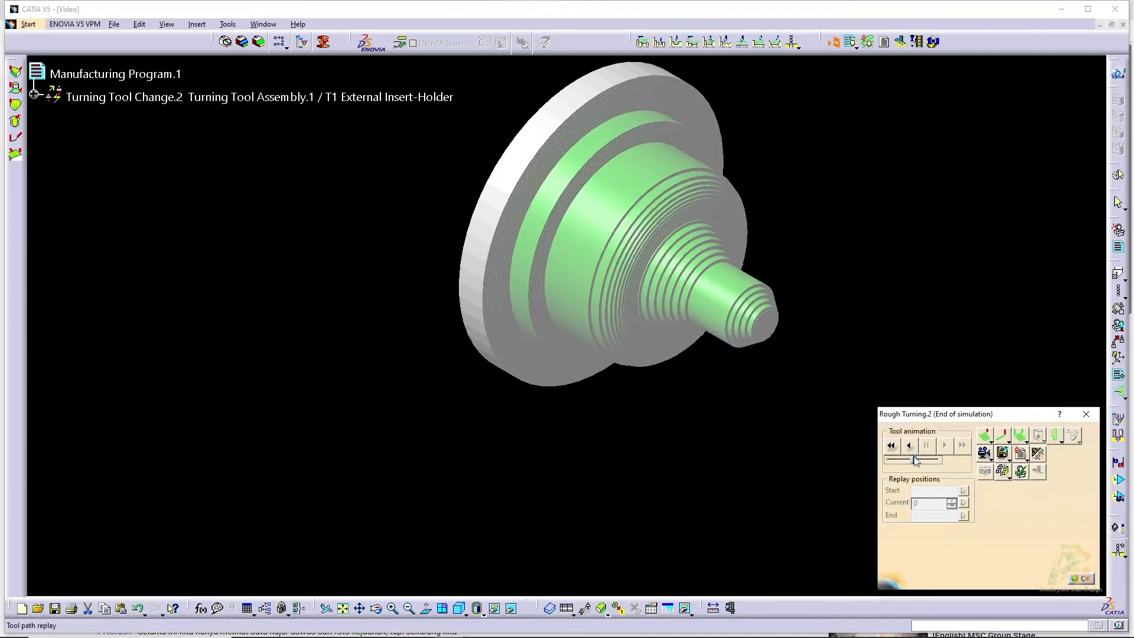
pyautogui.click(898, 448)
pyautogui.click(945, 445)
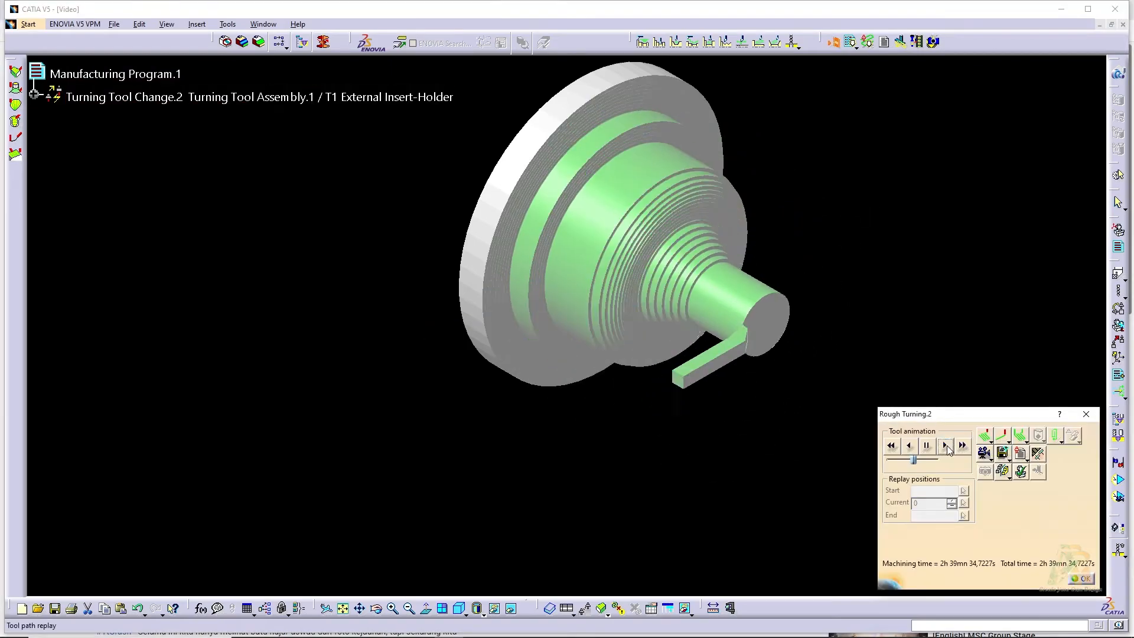
pyautogui.moveTo(568, 360); pyautogui.dragTo(581, 380, button='middle')
pyautogui.moveTo(659, 326); pyautogui.dragTo(664, 334, button='middle')
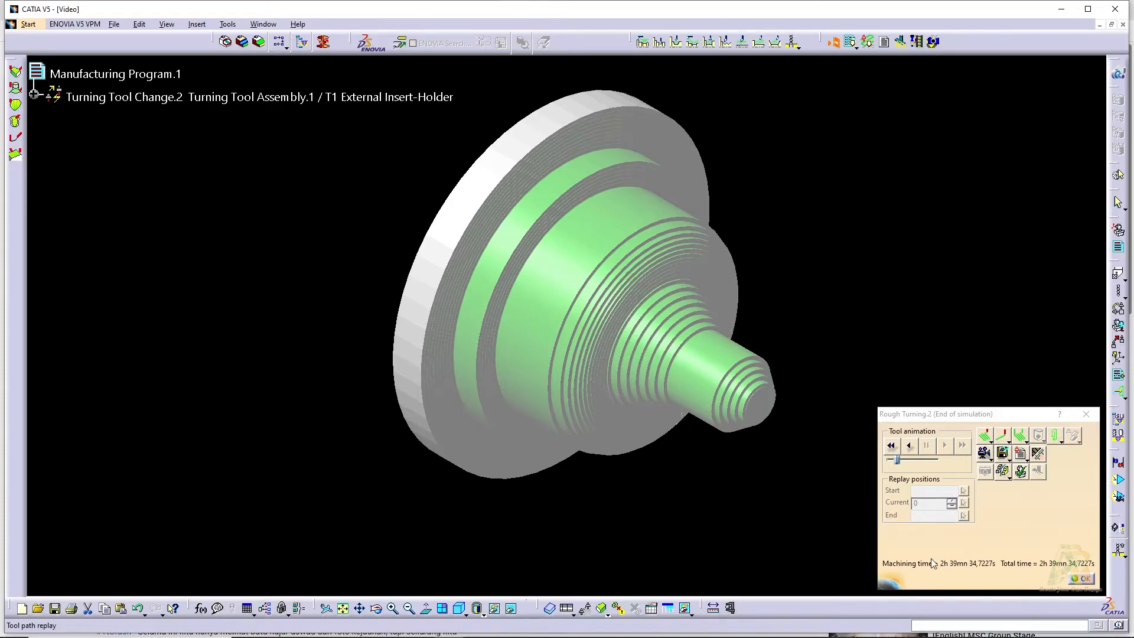
pyautogui.click(1082, 579)
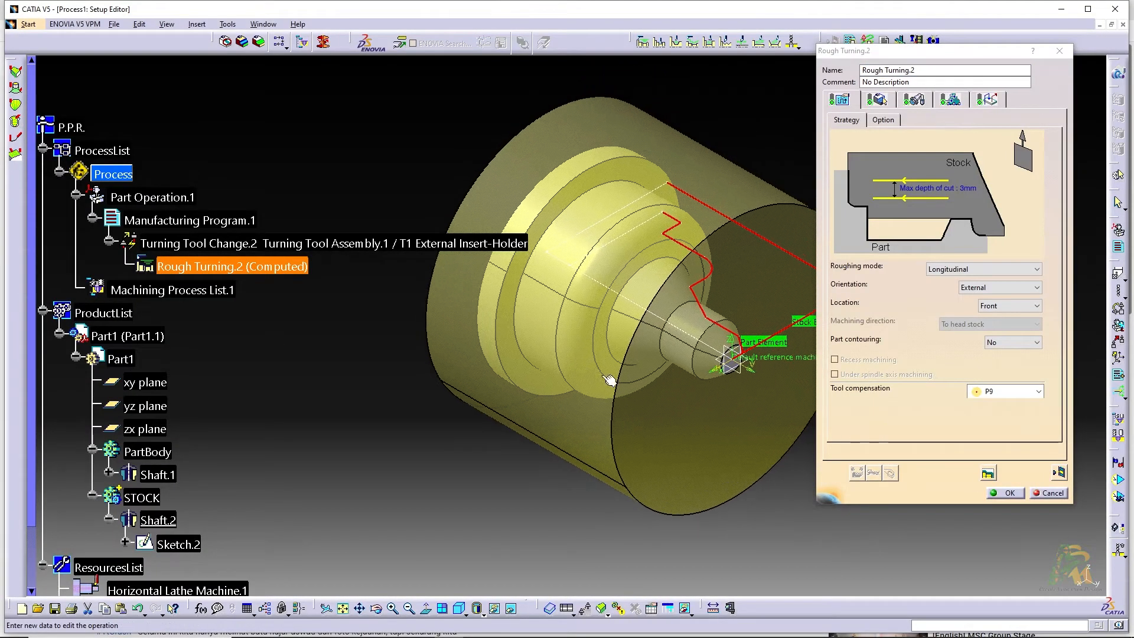
pyautogui.click(1006, 493)
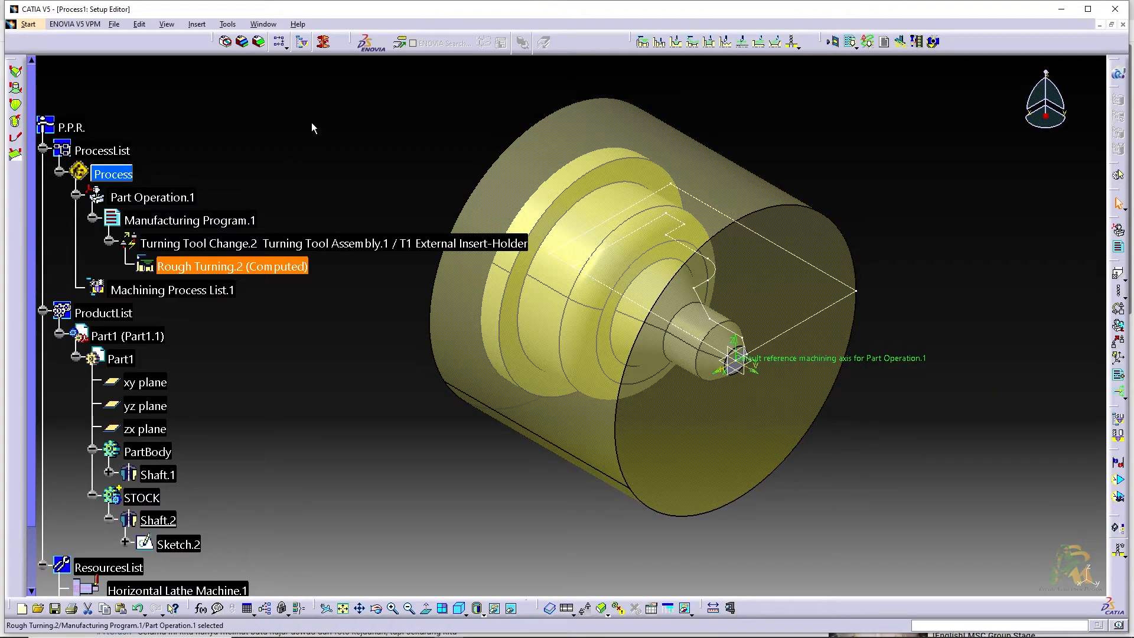
# Create a Profile Finish Turning operation whose part element is the shaft profile from the small end face edge up to the large step
pyautogui.click(691, 45)
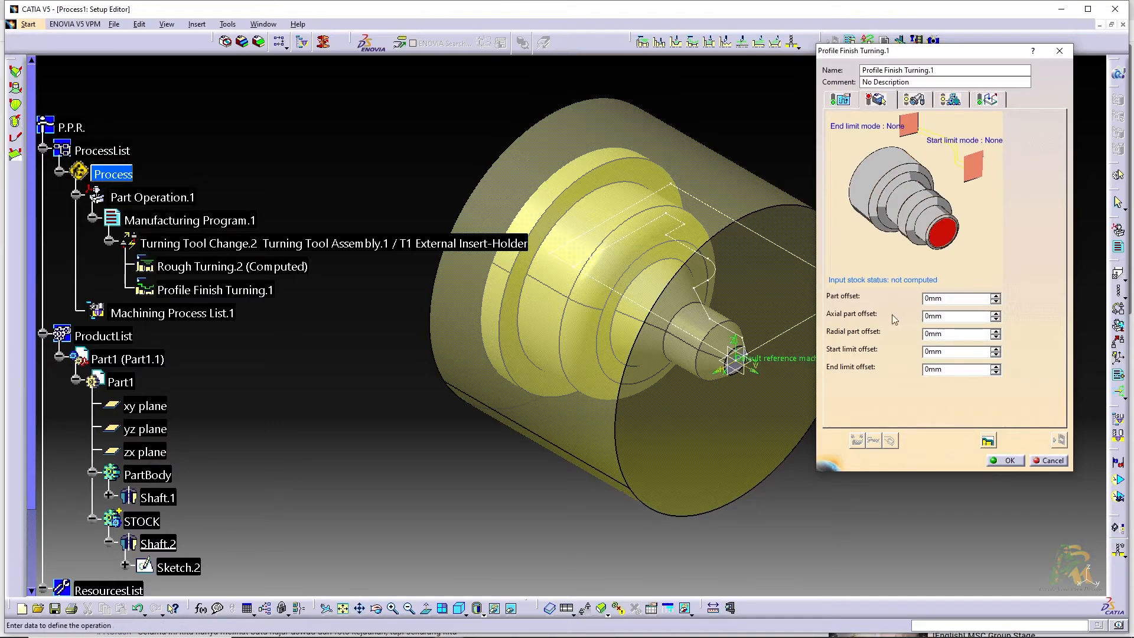
pyautogui.moveTo(612, 397); pyautogui.dragTo(526, 447, button='middle')
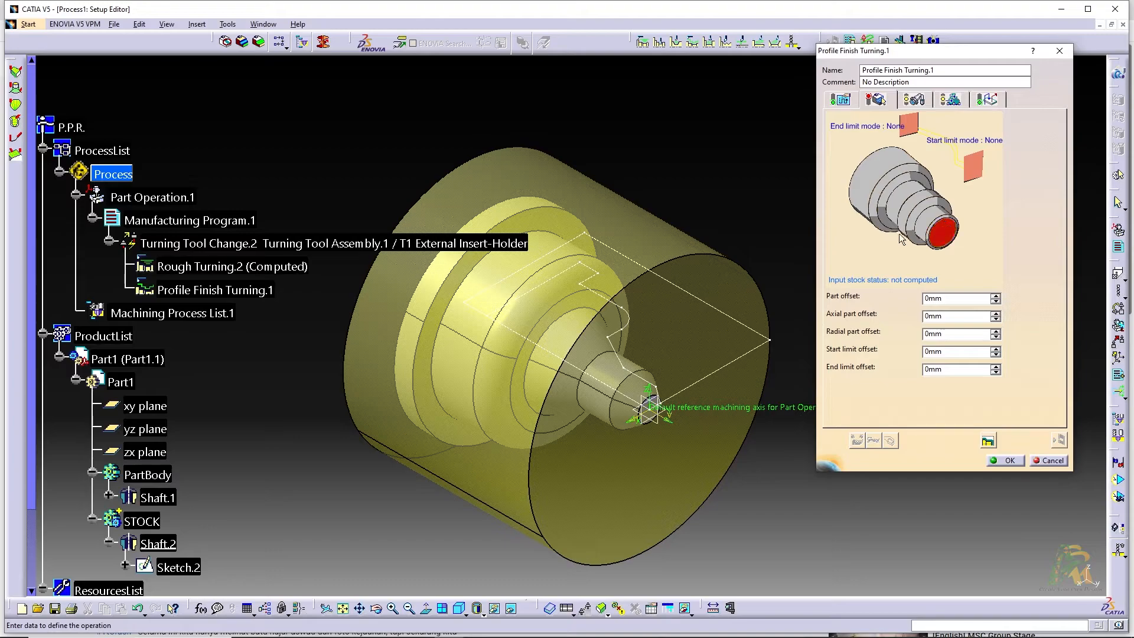
pyautogui.click(938, 237)
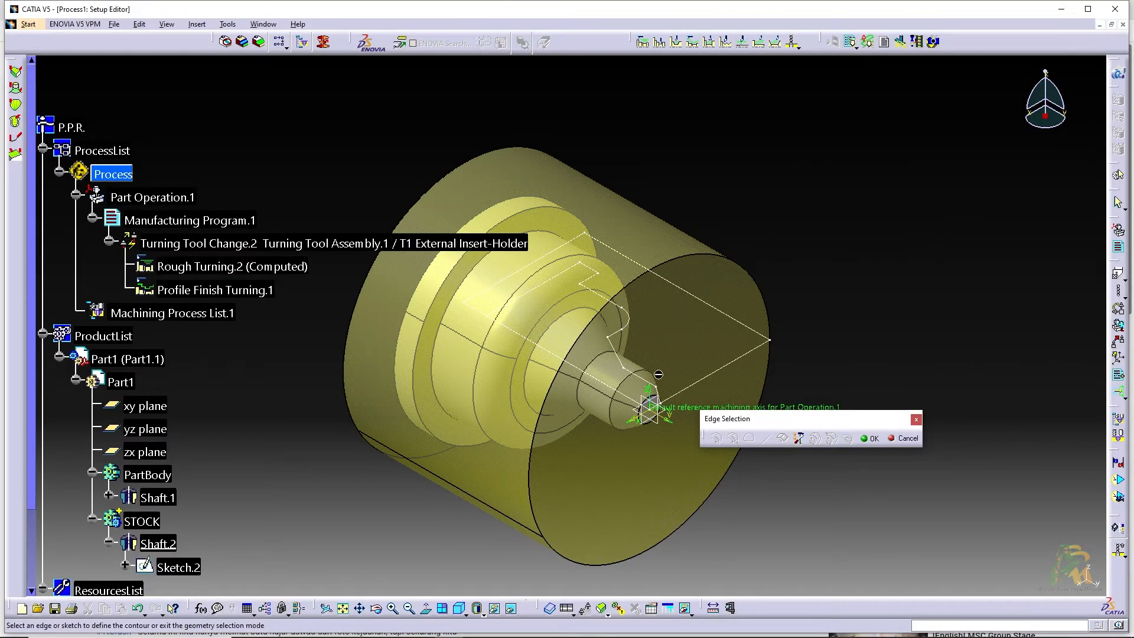
pyautogui.click(667, 399)
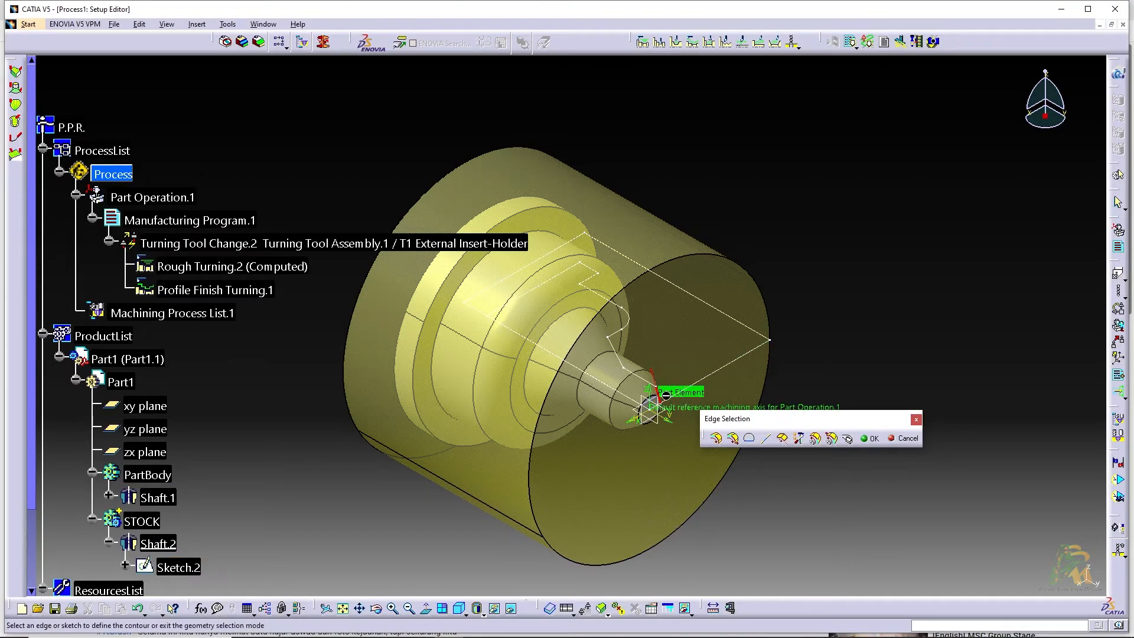
pyautogui.click(735, 439)
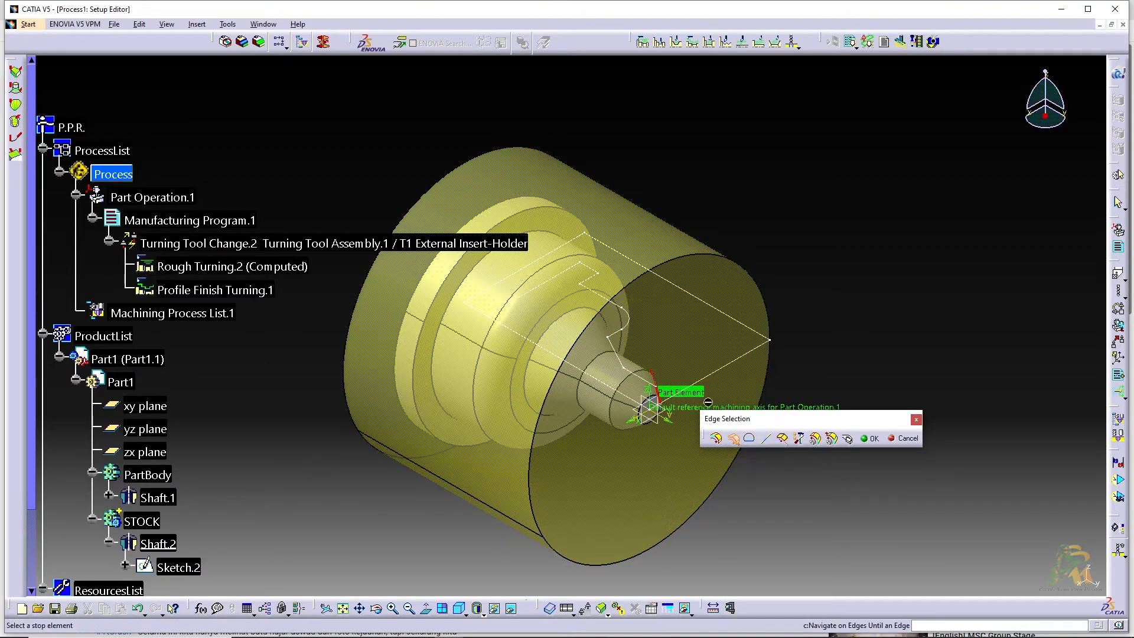
pyautogui.click(599, 273)
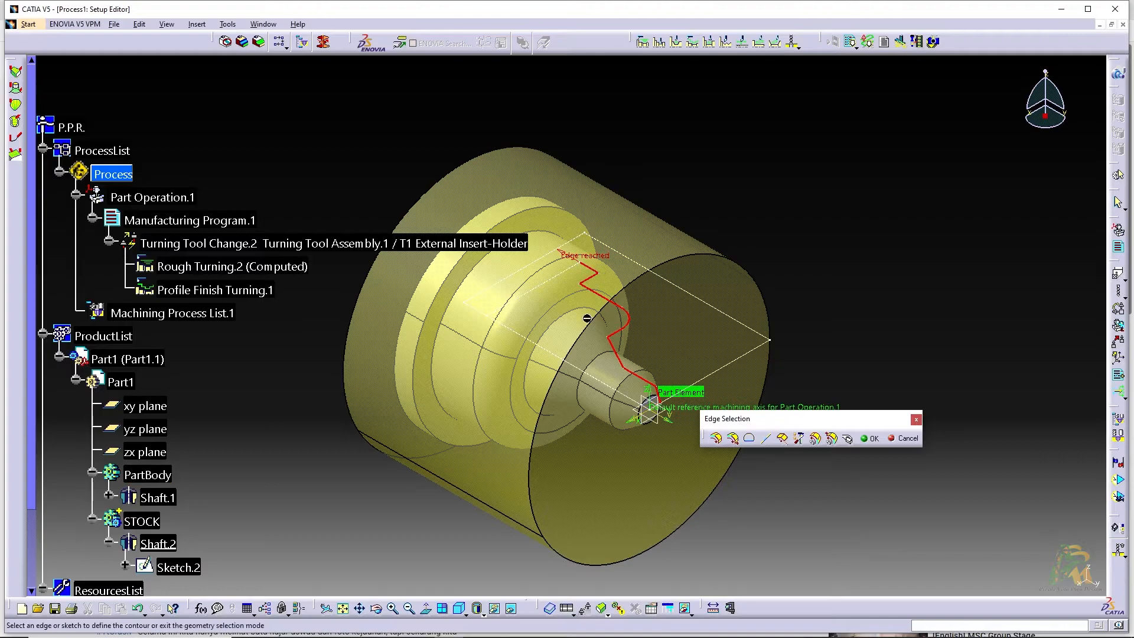
pyautogui.click(872, 438)
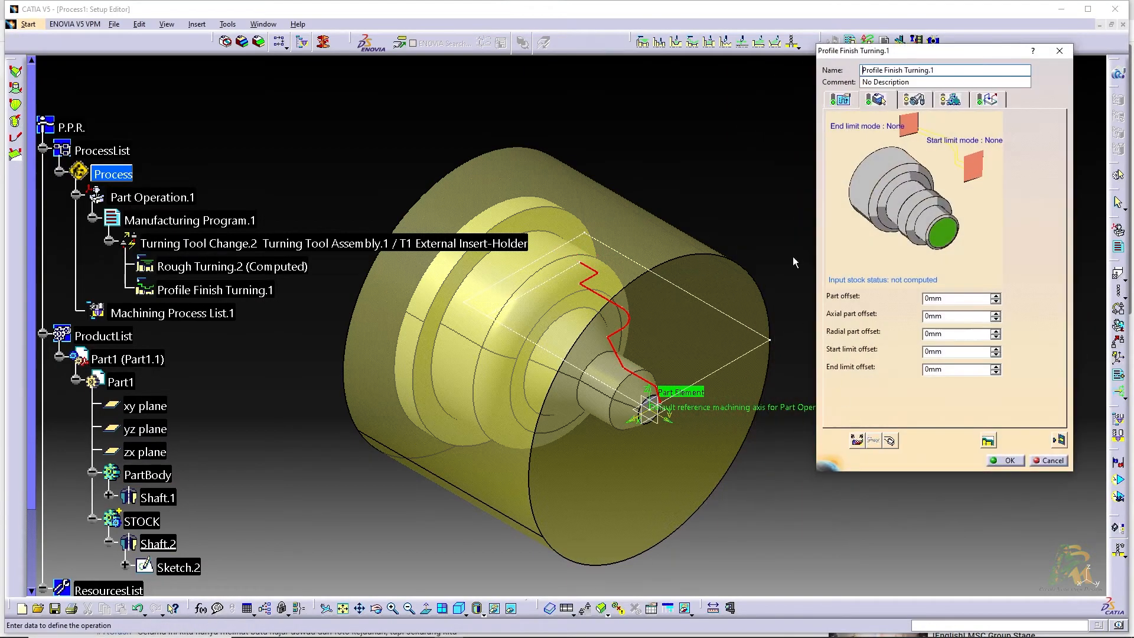
# Review the finish turning strategy and its tool assembly, keeping the orientation External and Turning Tool Assembly.1
pyautogui.click(848, 103)
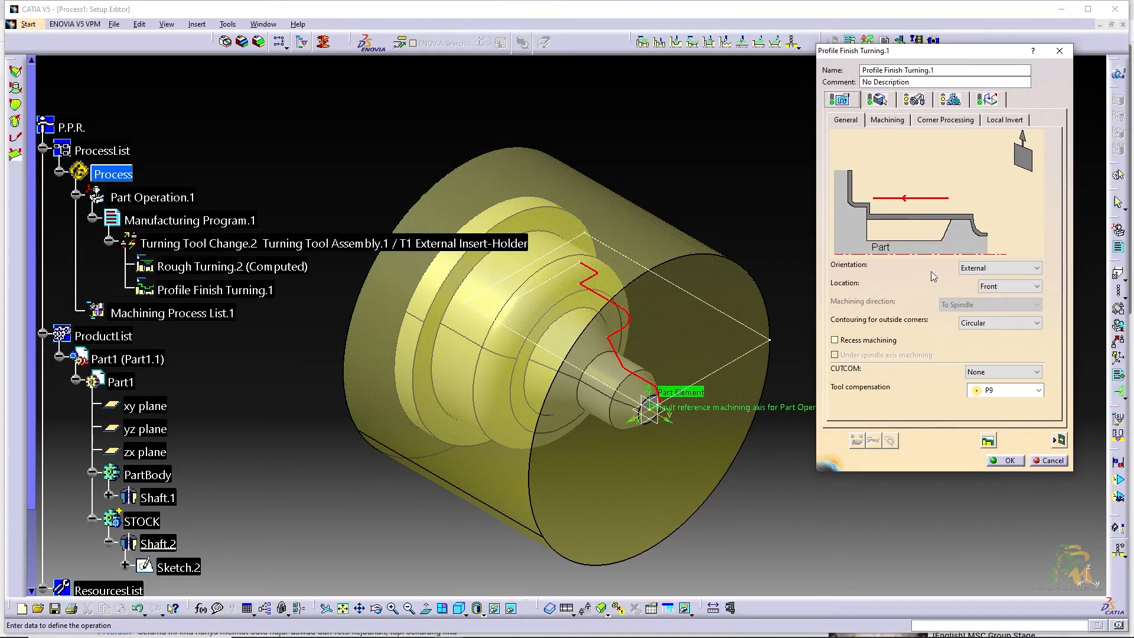
pyautogui.click(971, 270)
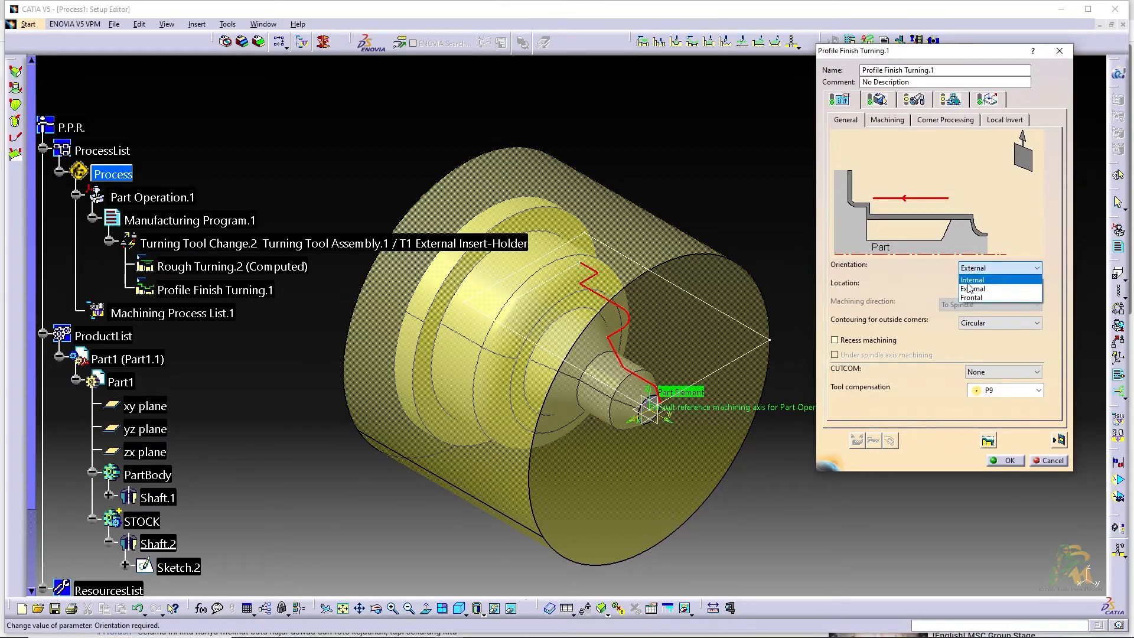
pyautogui.click(981, 269)
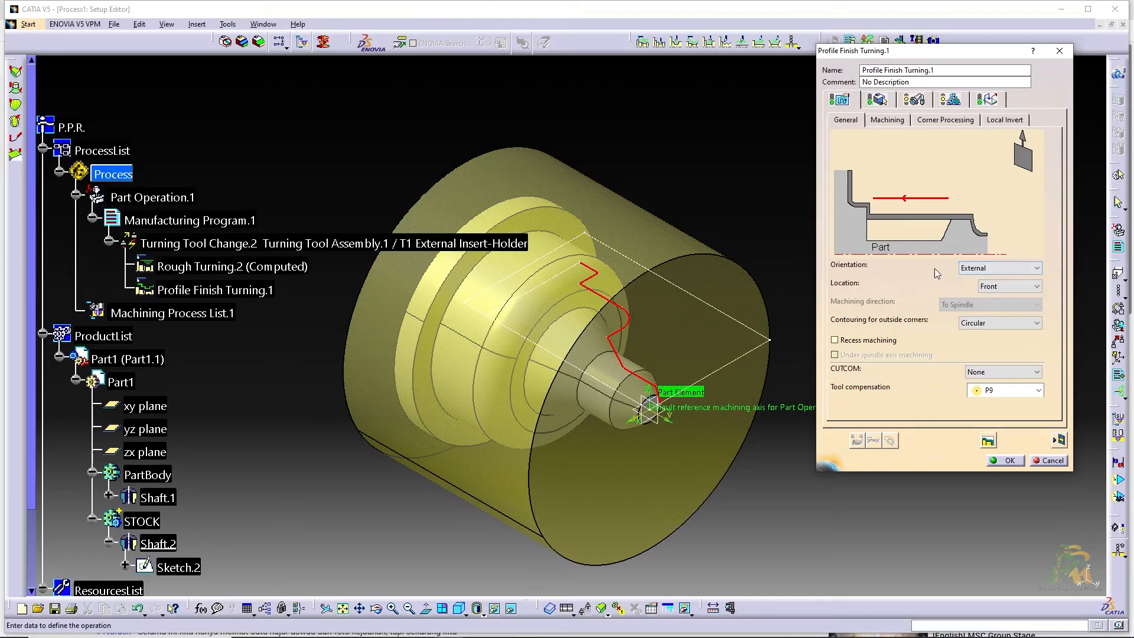
pyautogui.click(914, 100)
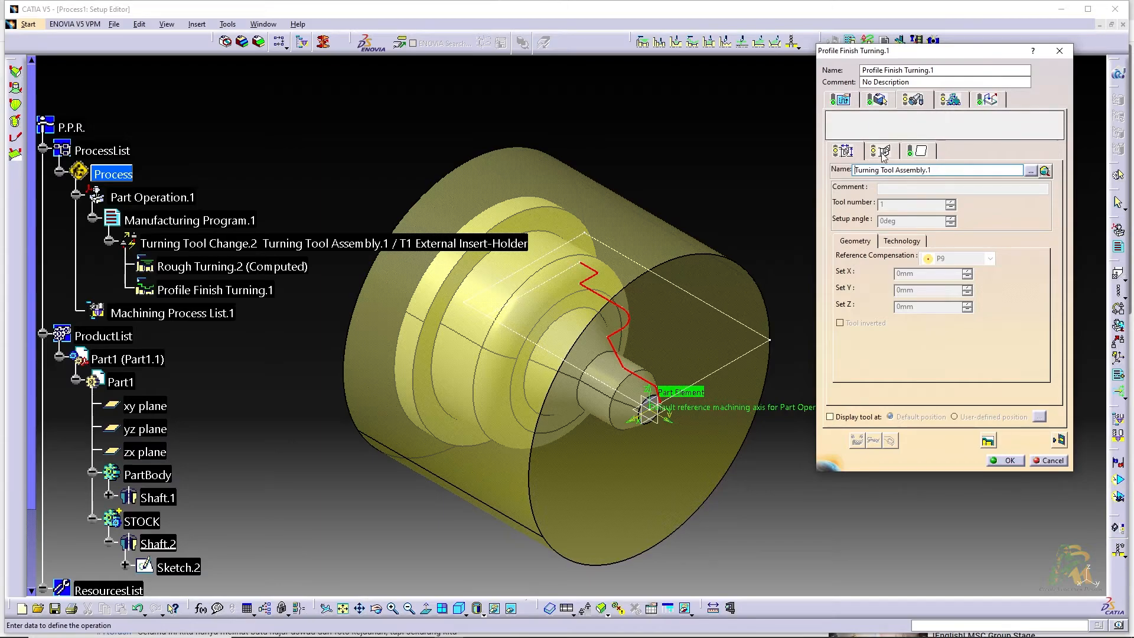
pyautogui.click(841, 100)
# Replay the profile finish turning tool path as a material removal simulation and close the replay
pyautogui.click(1057, 439)
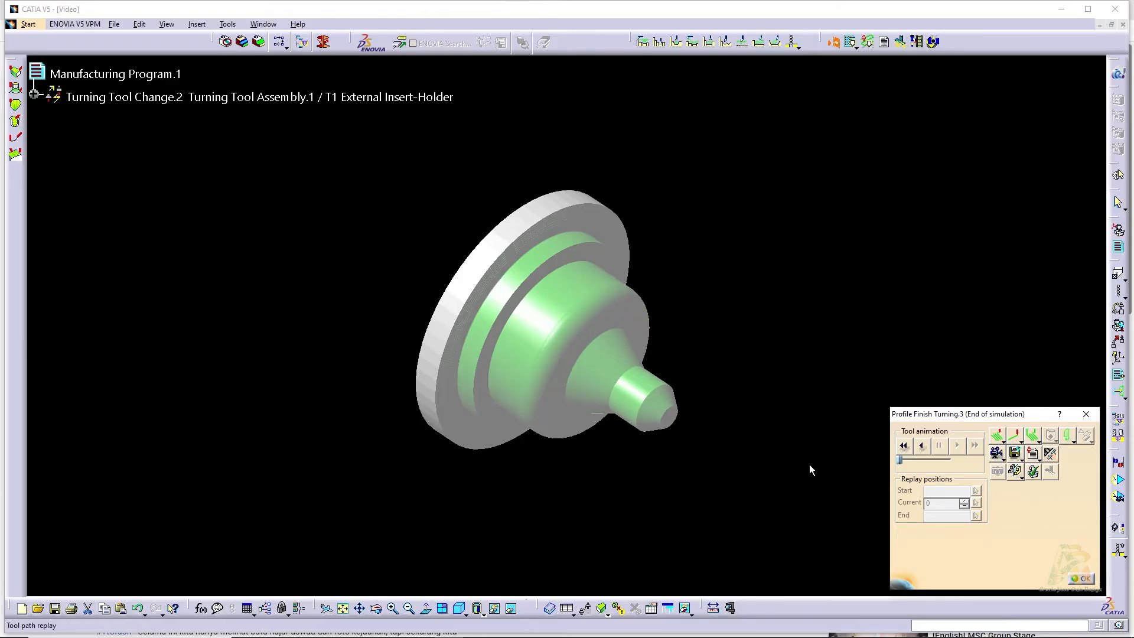
pyautogui.click(1081, 576)
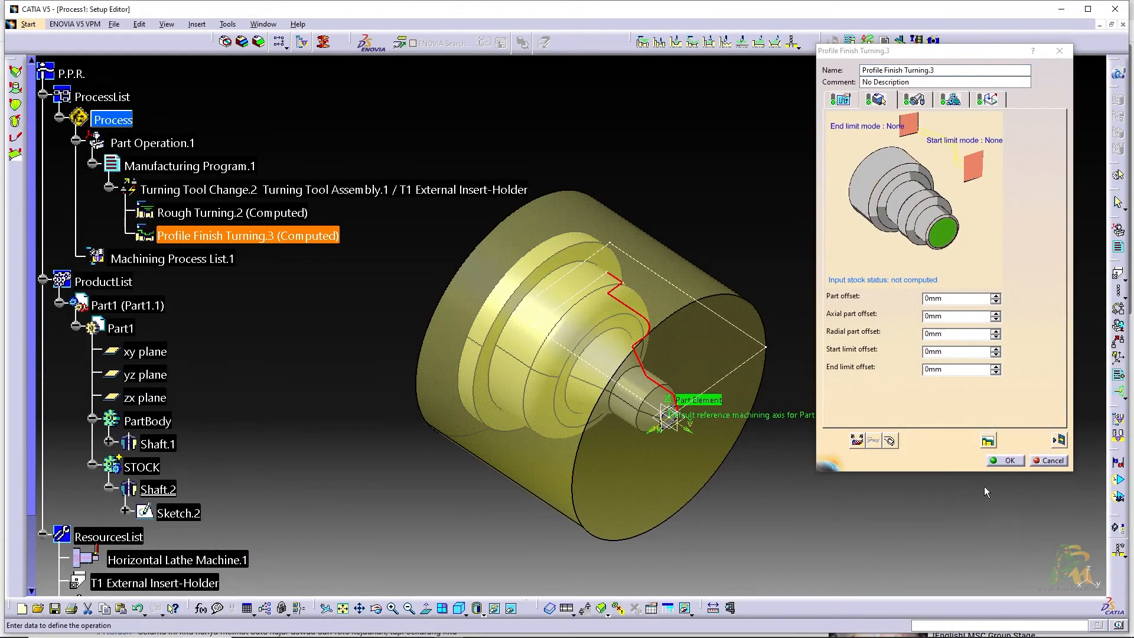
# Accept the profile finish turning operation and clear the selection
pyautogui.click(1007, 461)
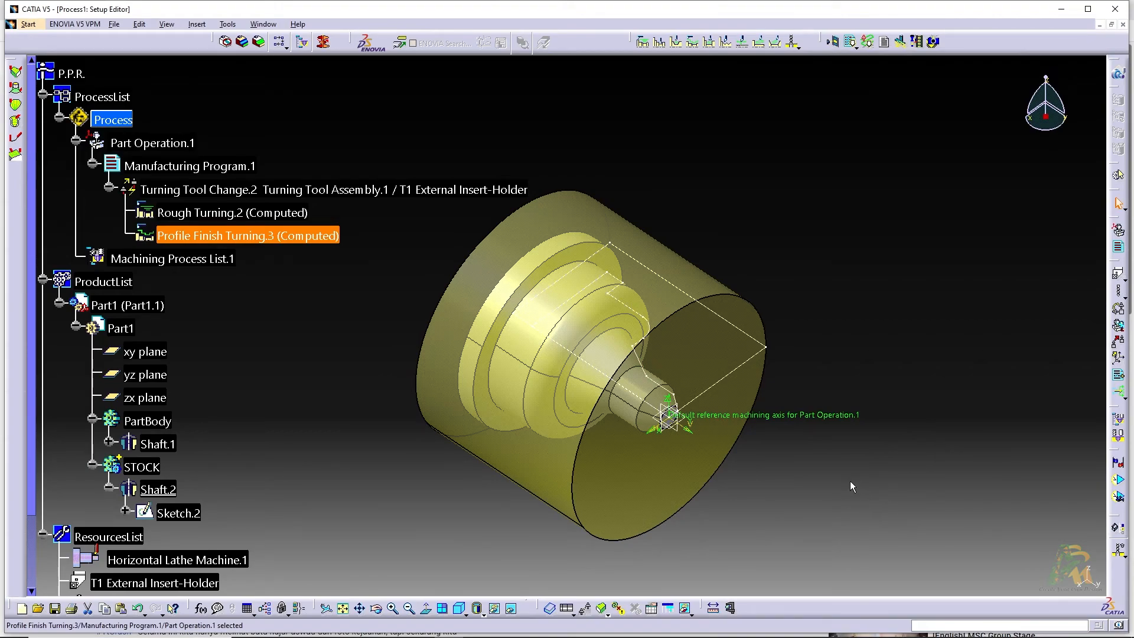
pyautogui.click(832, 487)
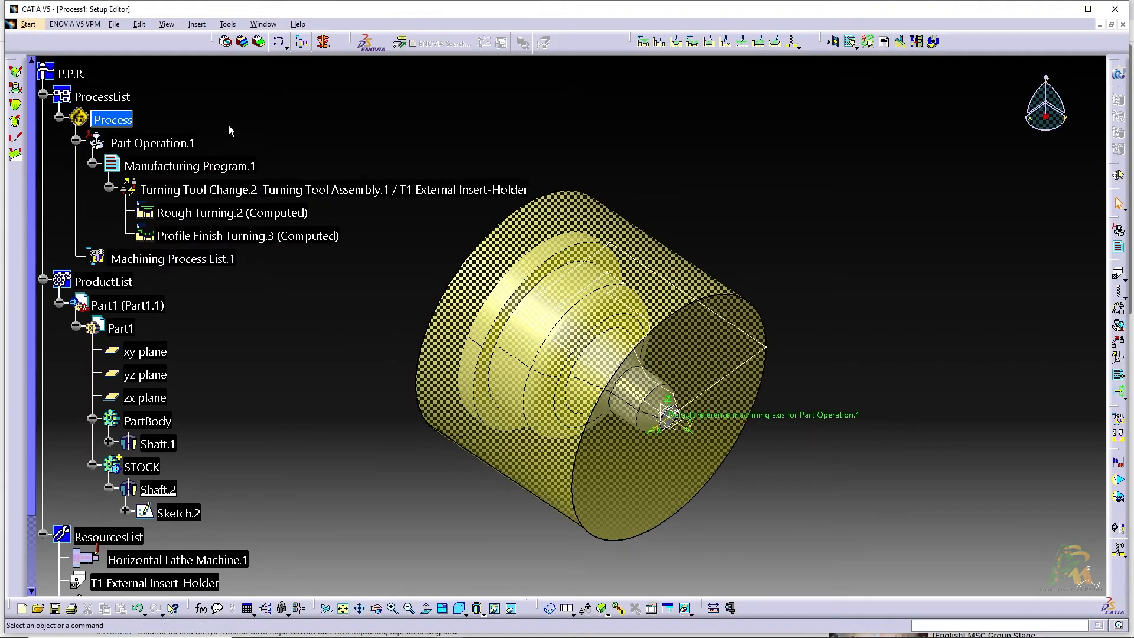
# Check the Machining output options, keep IMS as the post processor and controller emulator, and accept them
pyautogui.click(222, 25)
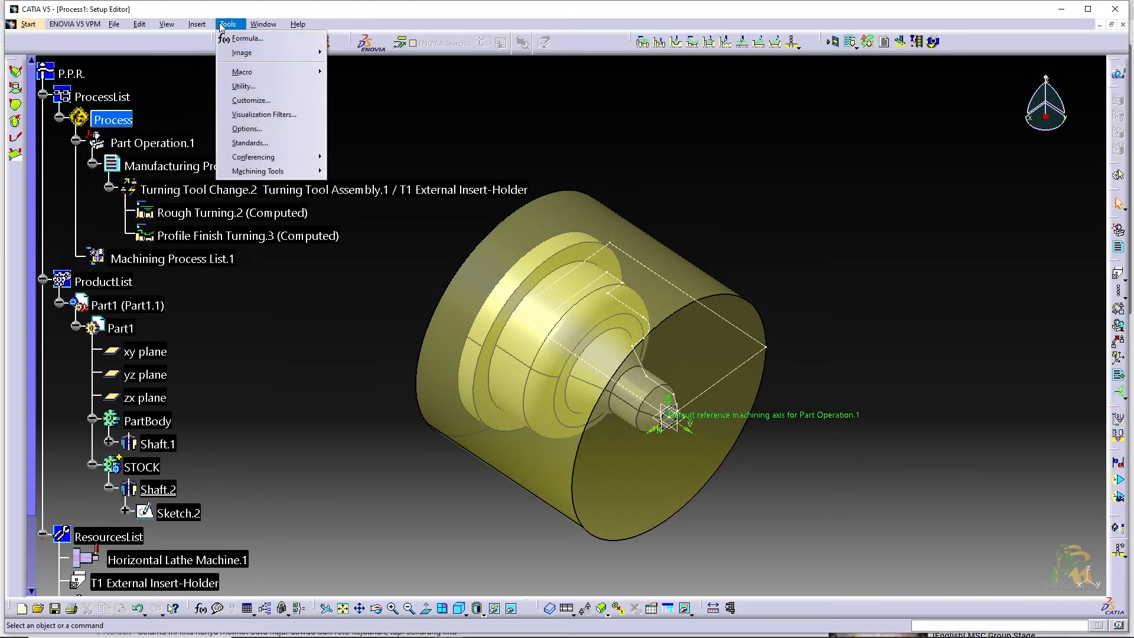
pyautogui.click(260, 142)
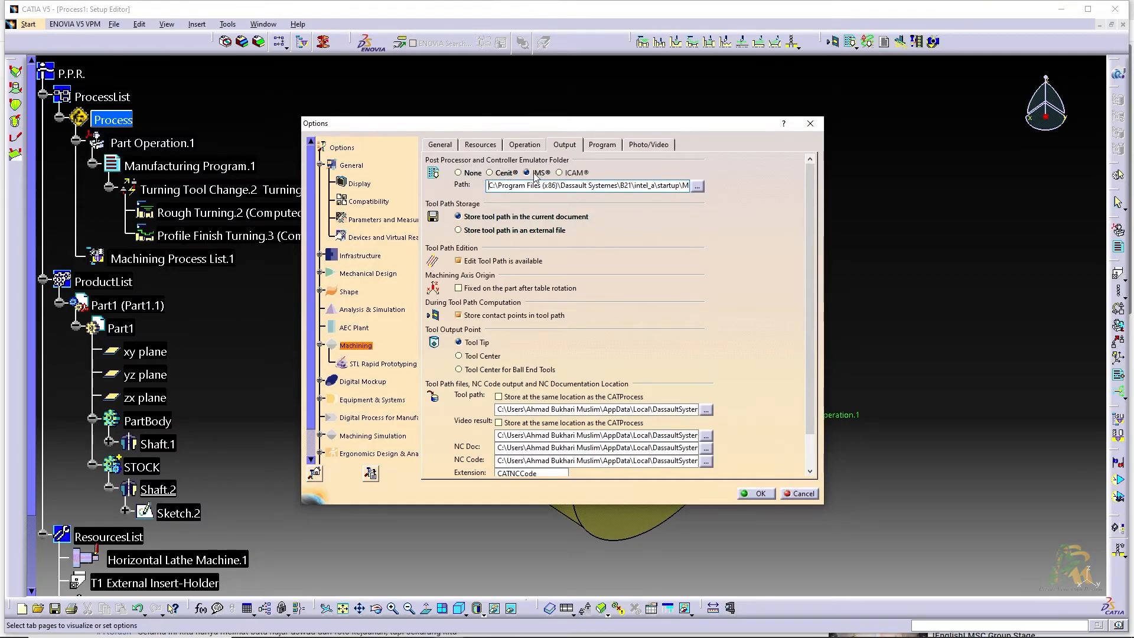
pyautogui.click(761, 494)
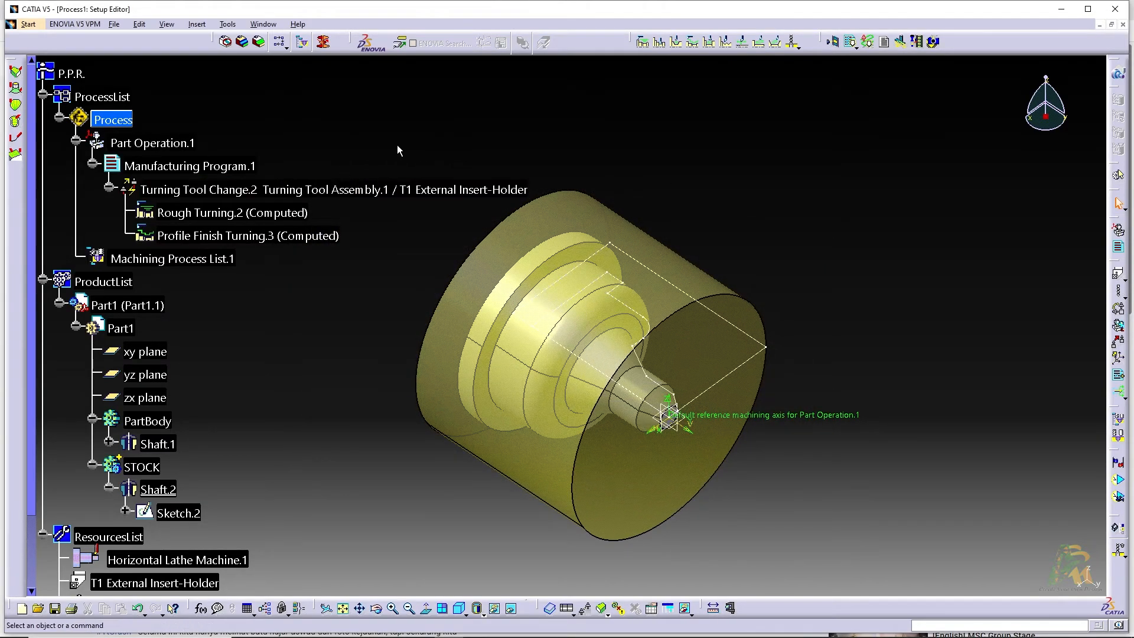
# Start interactive NC code generation for Manufacturing Program.1 with the lathe_XY_XZ post-processor and NC Code as the data type
pyautogui.rightClick(214, 167)
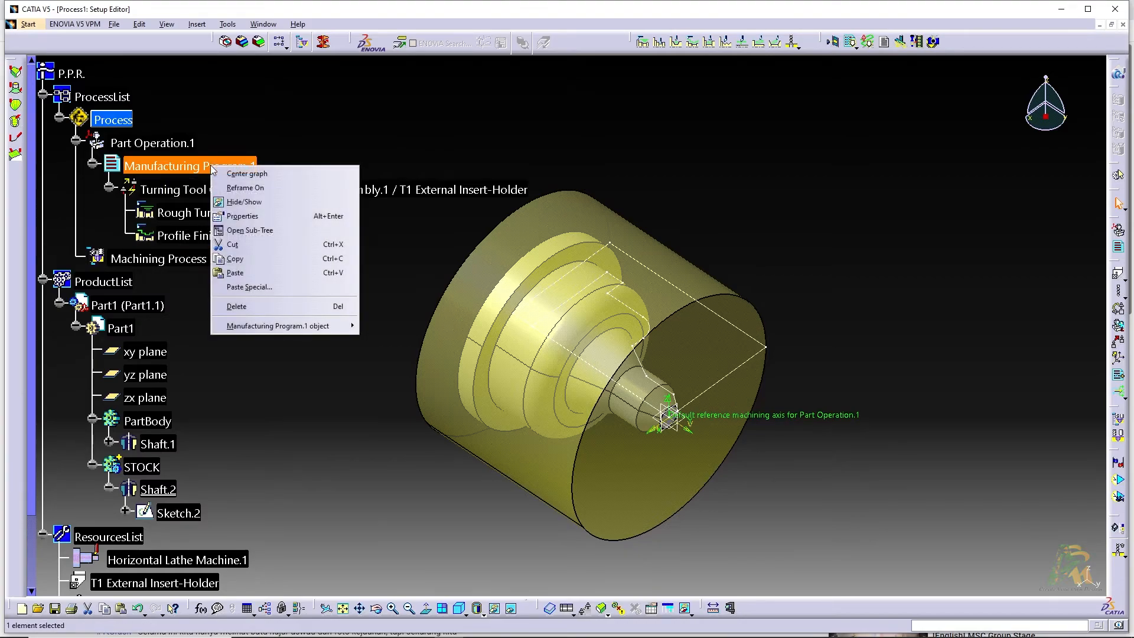
pyautogui.moveTo(311, 327)
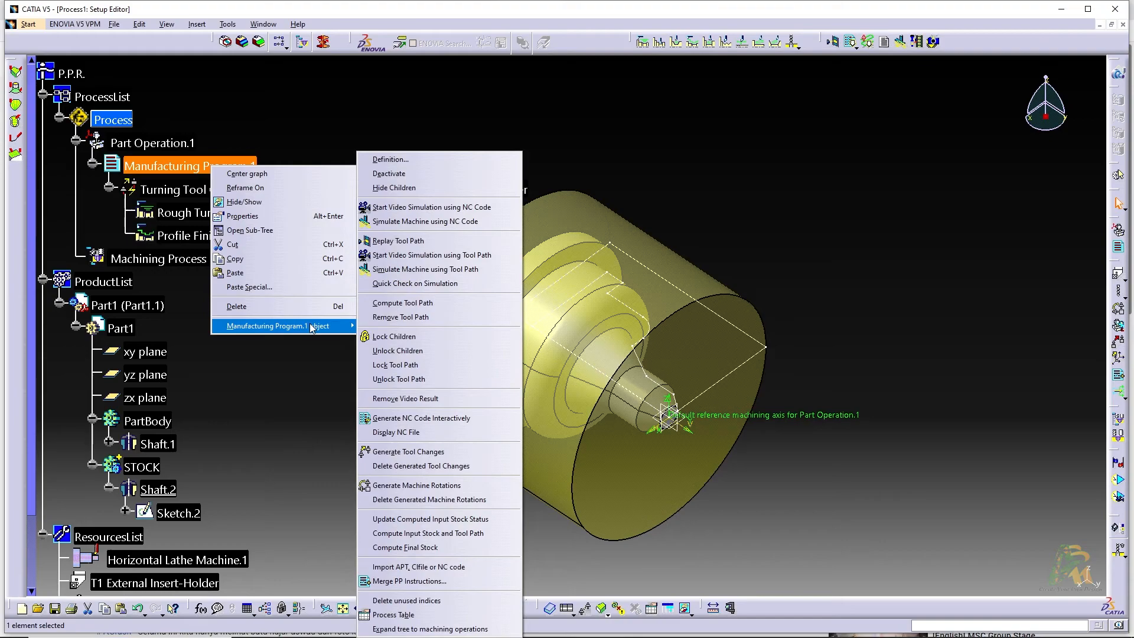
pyautogui.click(428, 421)
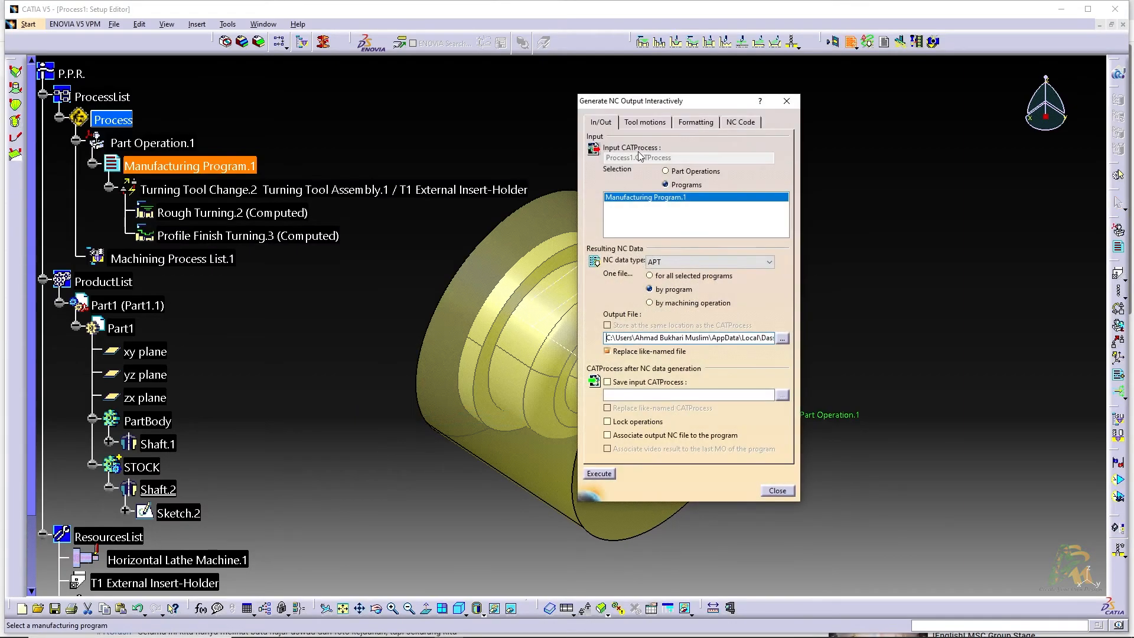
pyautogui.click(733, 124)
pyautogui.click(668, 148)
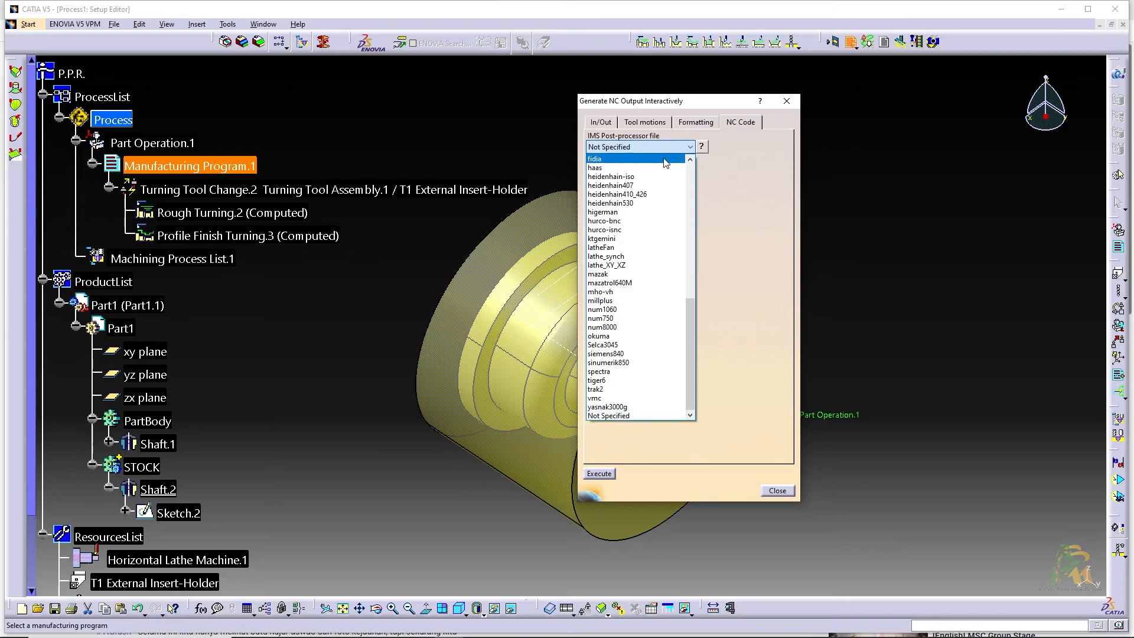
pyautogui.click(614, 265)
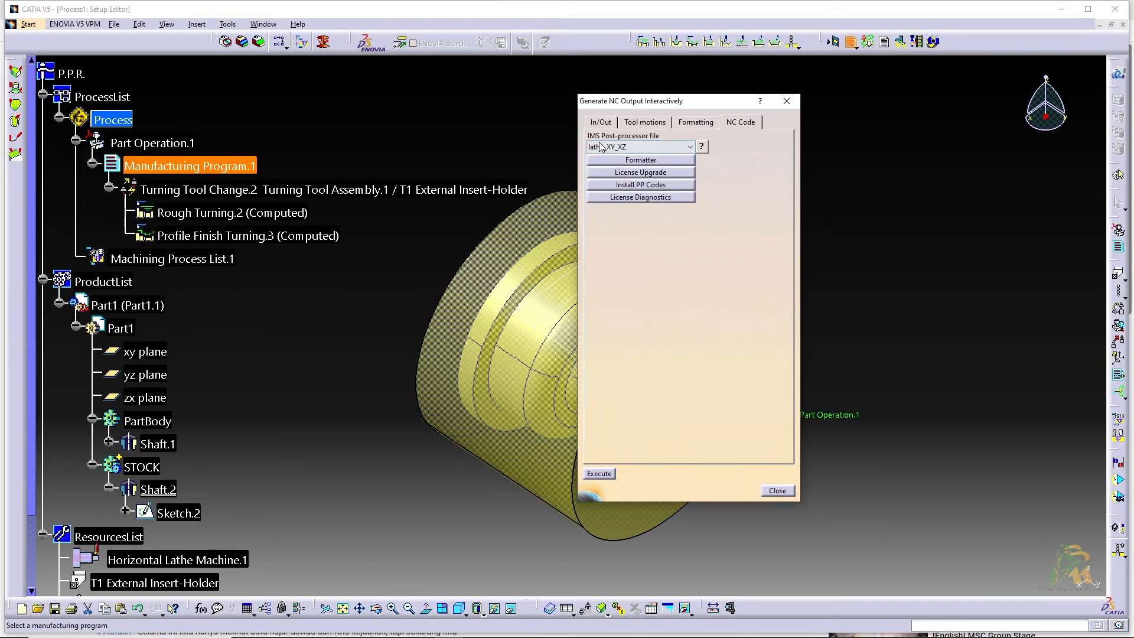
pyautogui.click(600, 123)
pyautogui.click(656, 260)
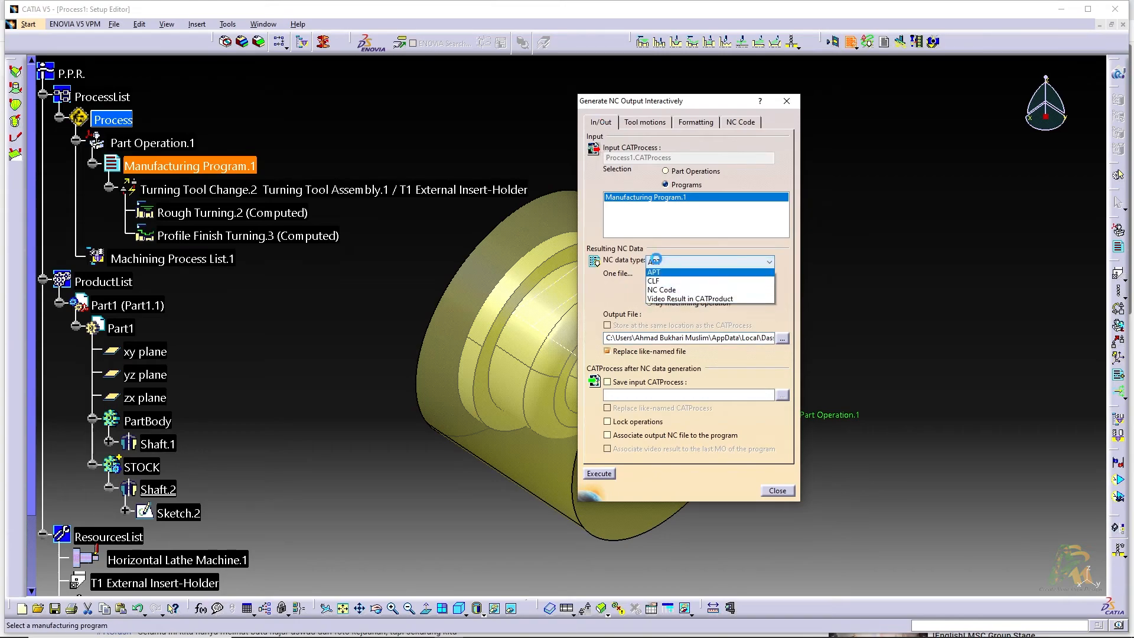
pyautogui.click(662, 286)
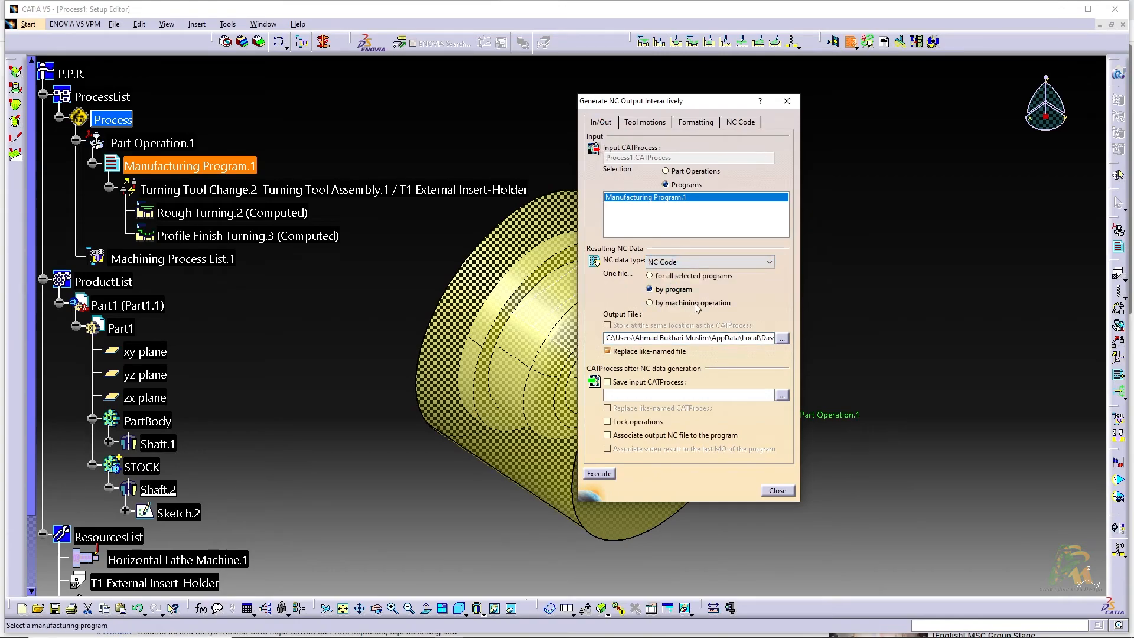
# Browse for the output file location and create and open a new folder named LATIHAN on New Volume (E:)
pyautogui.click(782, 340)
pyautogui.scroll(-5, 561, 354)
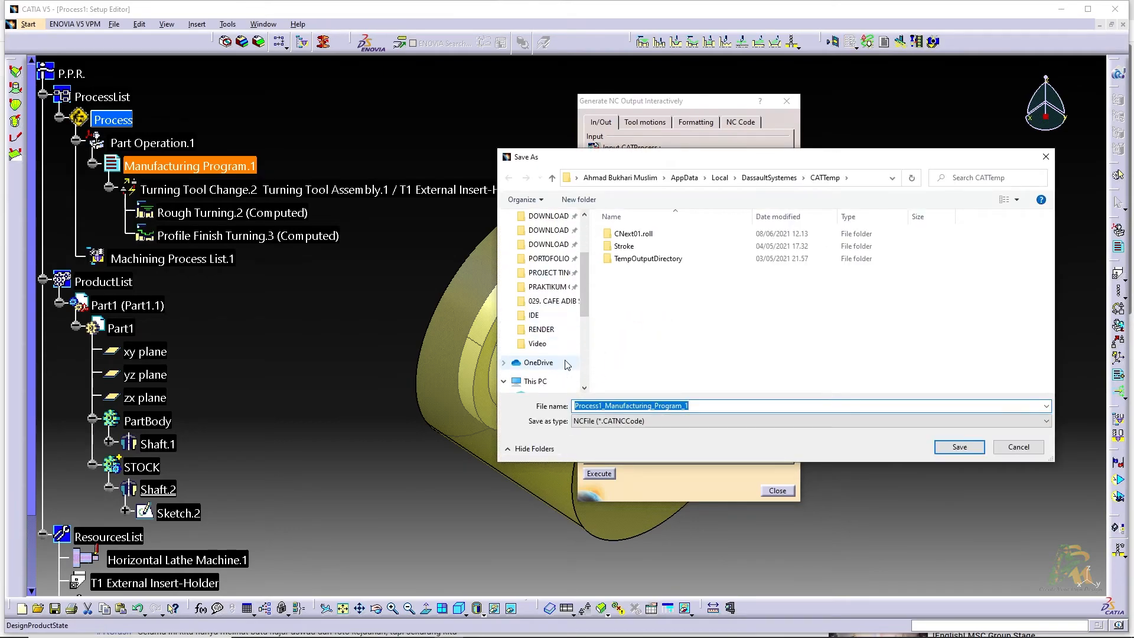
pyautogui.scroll(-3, 550, 365)
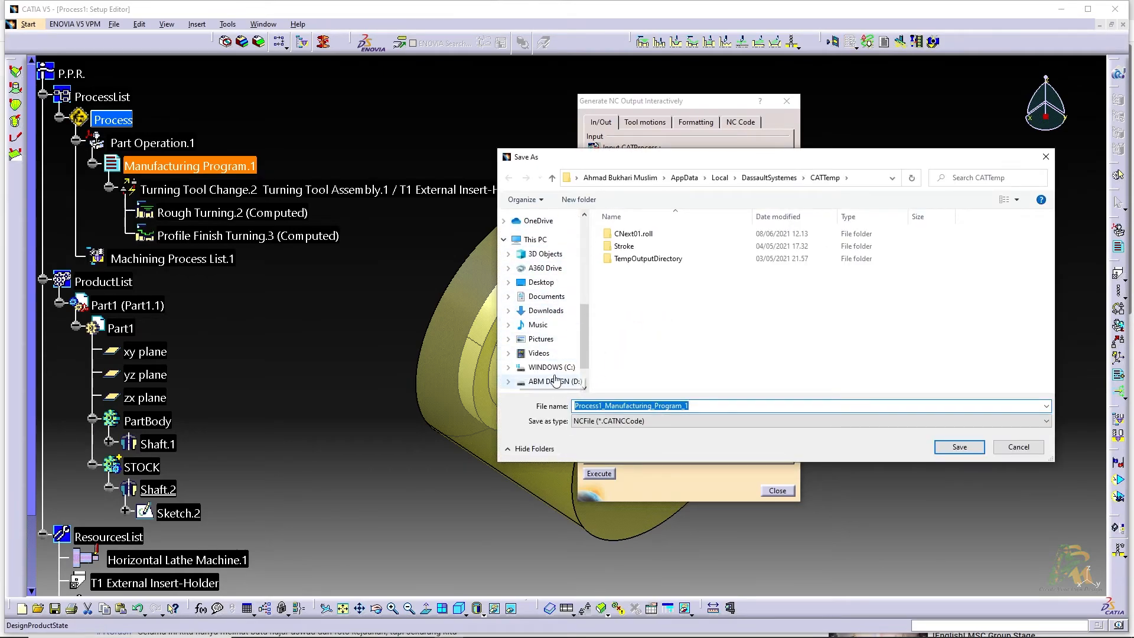
pyautogui.click(551, 358)
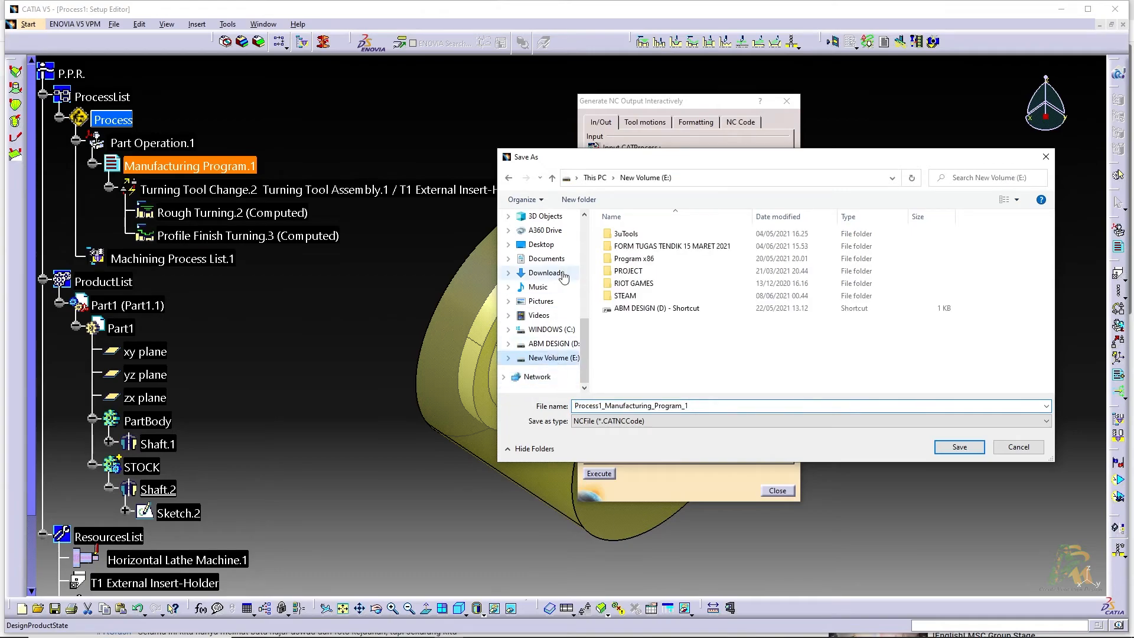
pyautogui.click(585, 201)
pyautogui.write('lai')
pyautogui.press('BackSpace')
pyautogui.press('BackSpace')
pyautogui.press('BackSpace')
pyautogui.write('LATIHAN')
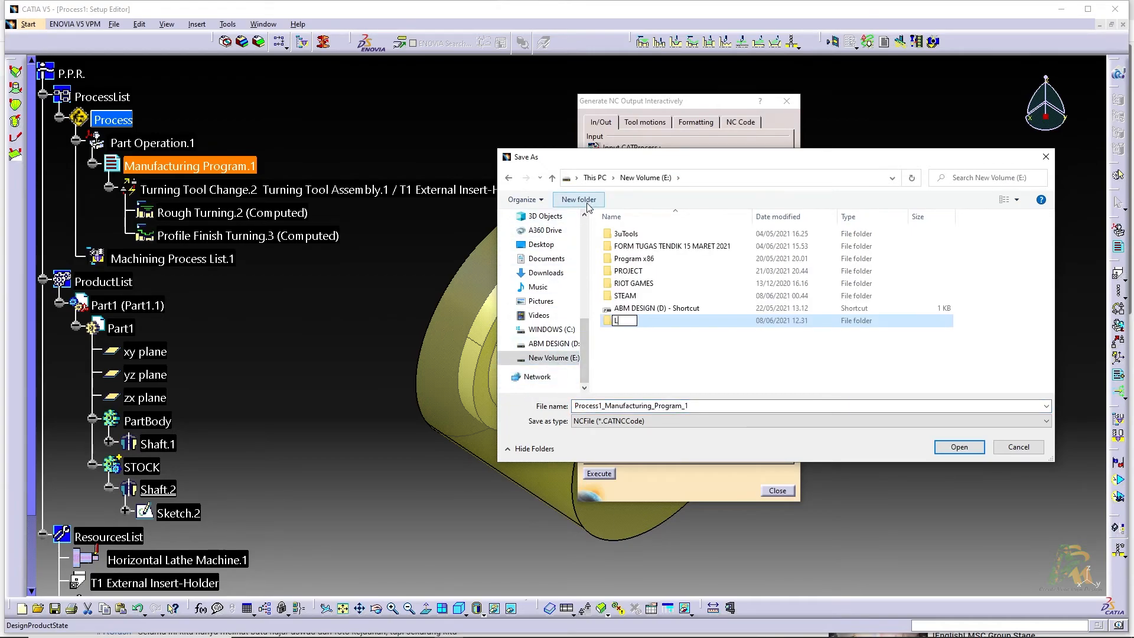
pyautogui.press('Return')
pyautogui.press('Return')
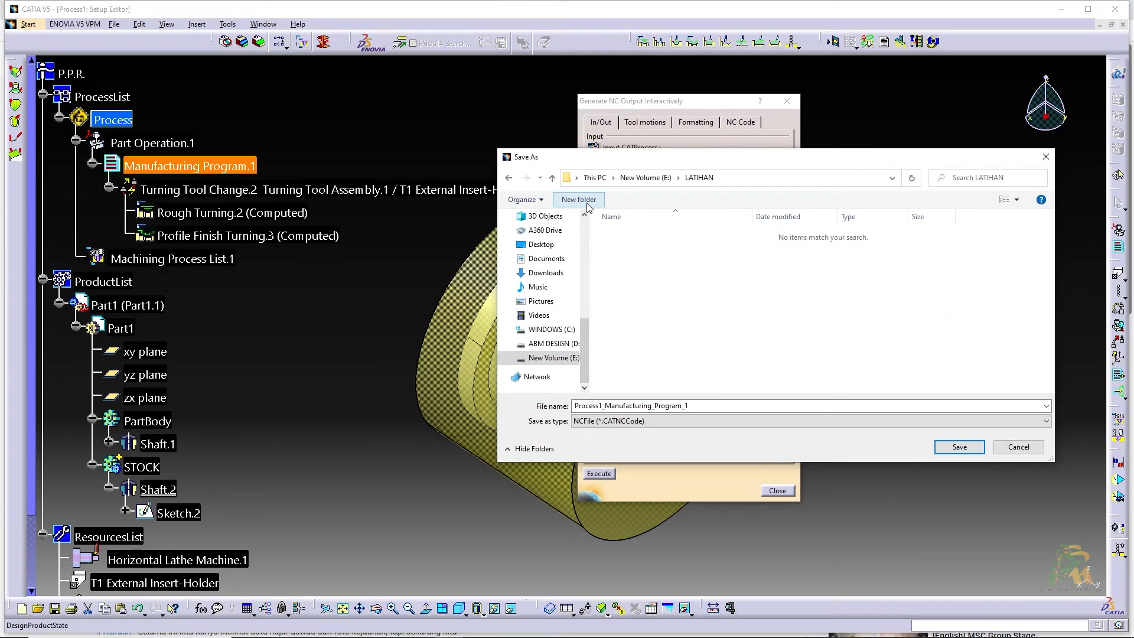
# Name the NC output file LATHE and save that destination in the LATIHAN folder
pyautogui.doubleClick(729, 406)
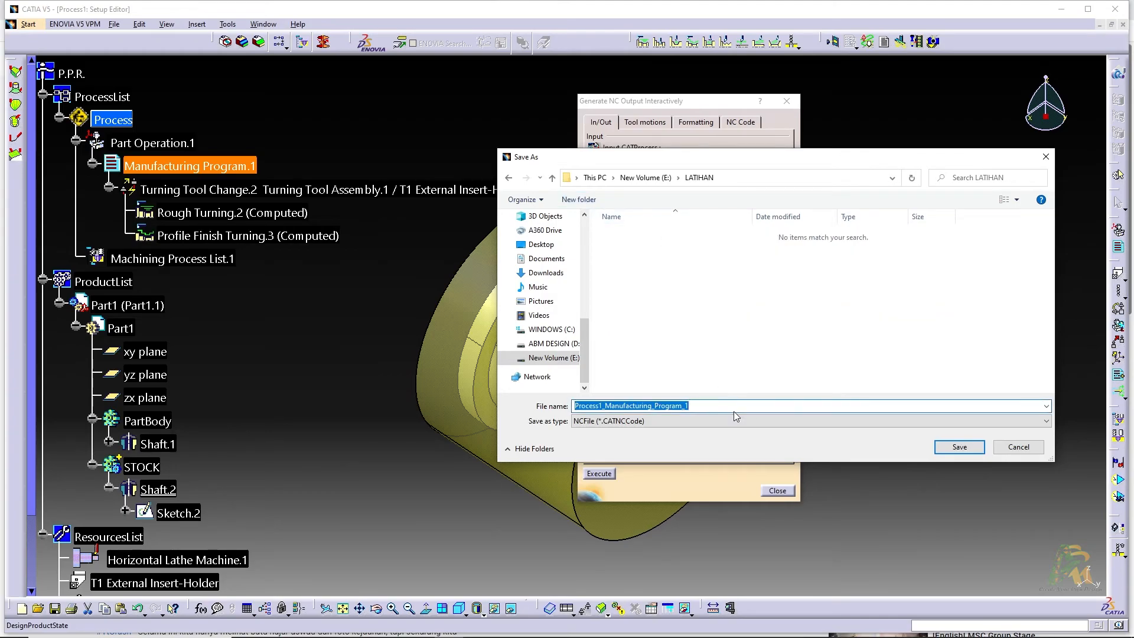
pyautogui.write('LATHE')
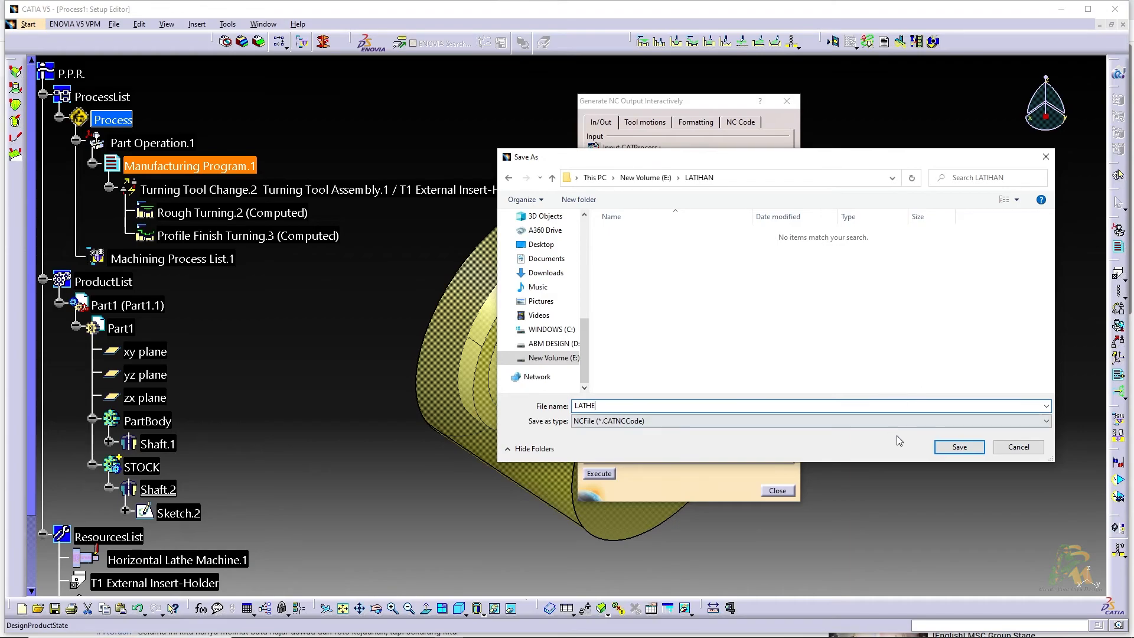
pyautogui.click(957, 447)
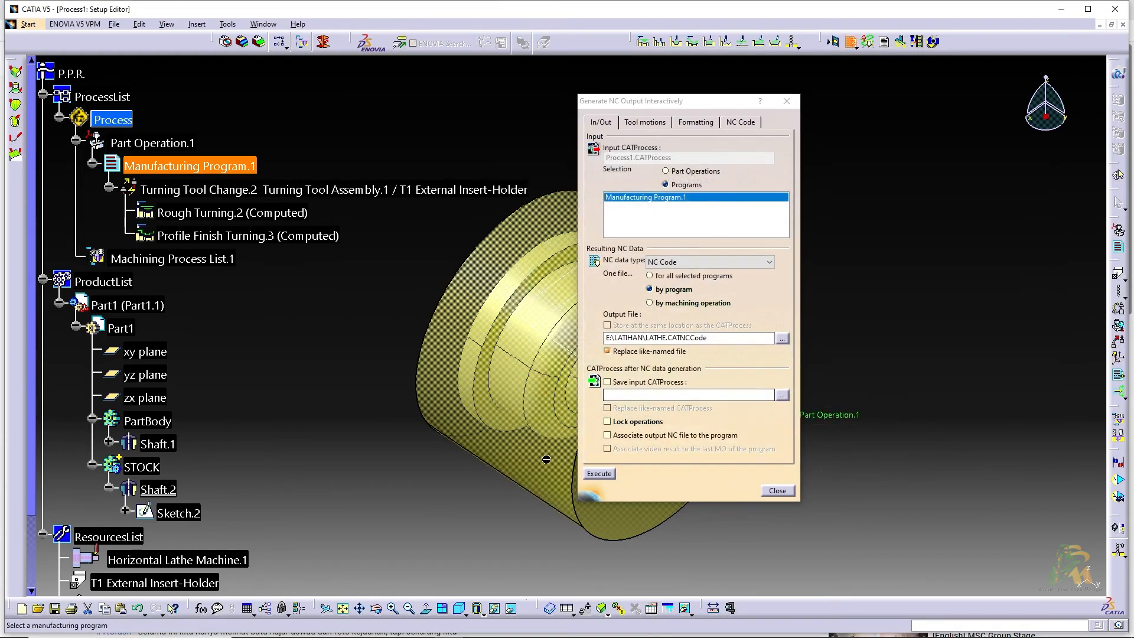
# Generate the NC code with the machine X turning data as DIAMETER and PART_X, then dismiss the generation report
pyautogui.click(599, 474)
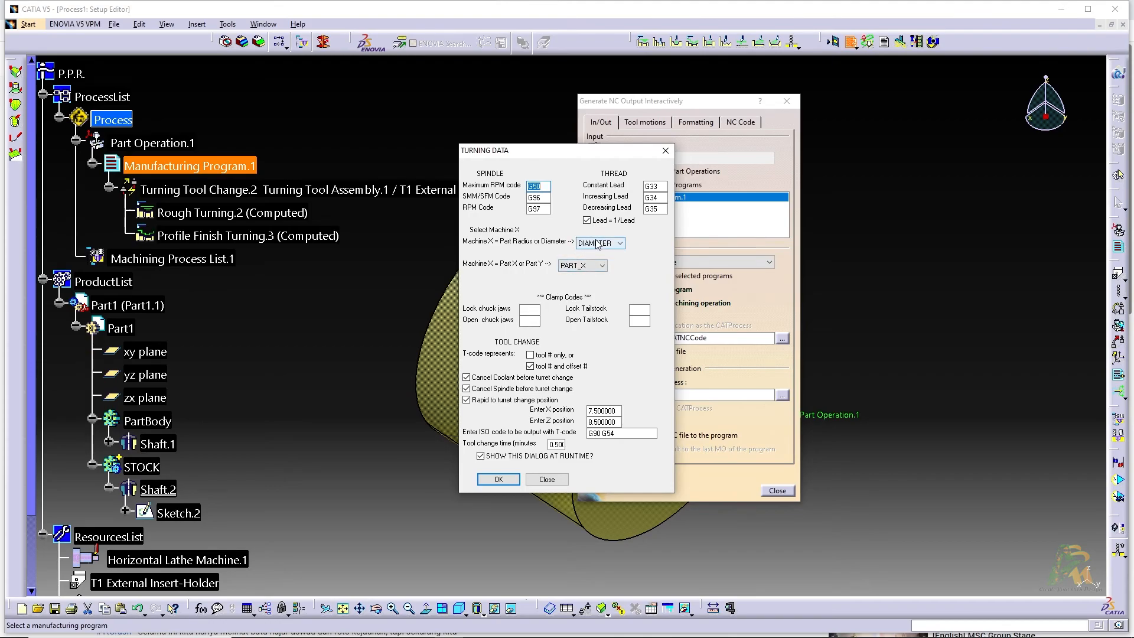
pyautogui.click(617, 245)
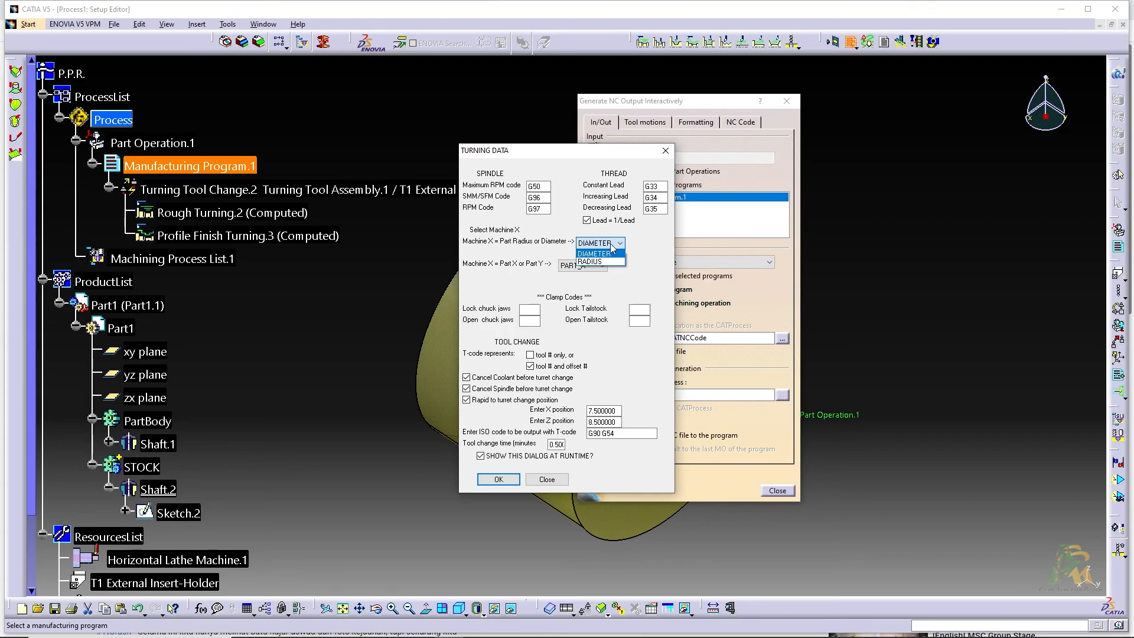
pyautogui.click(611, 252)
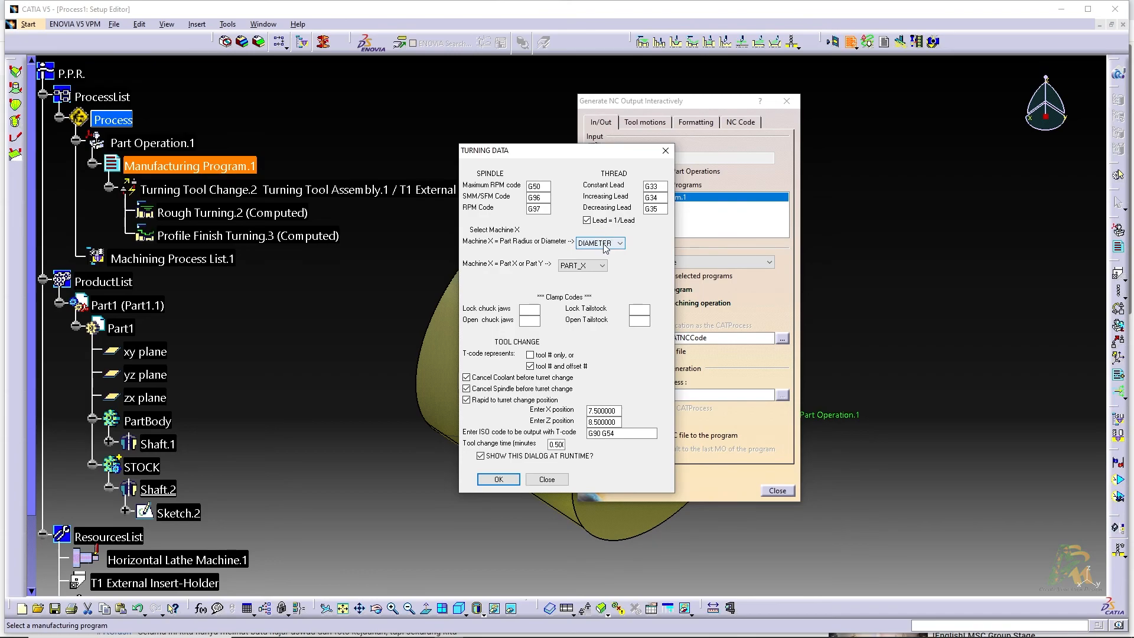
pyautogui.click(507, 481)
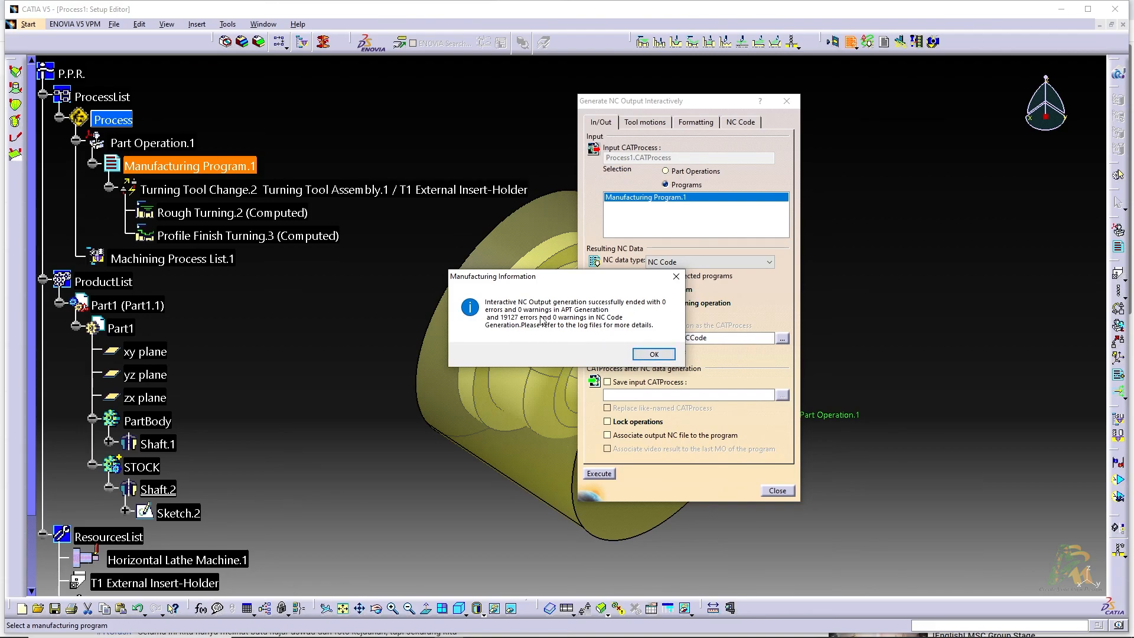
pyautogui.click(663, 354)
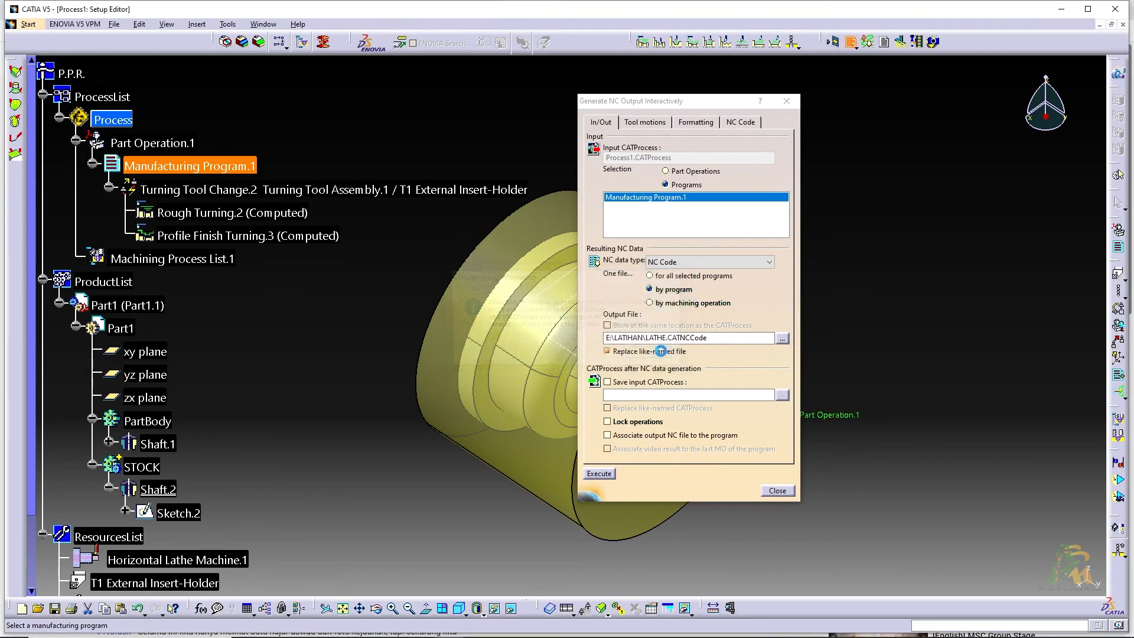